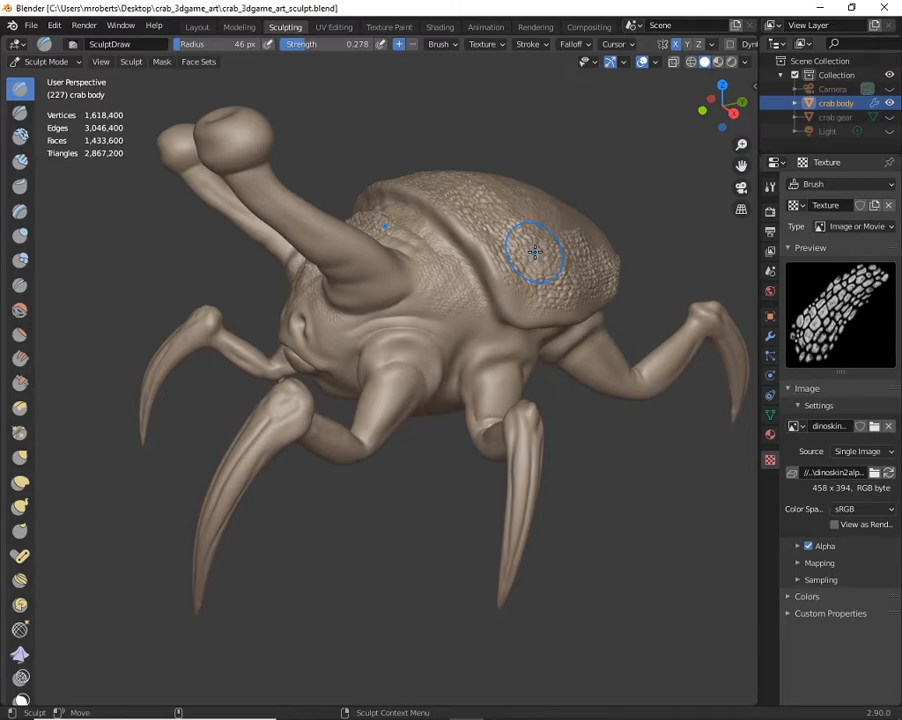
Unhide the crab gear object so it appears on the crab body
{"action": "middle_click_drag", "start_coordinate": [524, 244], "coordinate": [501, 263]}
{"action": "middle_click_drag", "start_coordinate": [318, 258], "coordinate": [464, 297]}
{"action": "middle_click_drag", "start_coordinate": [410, 266], "coordinate": [330, 286]}
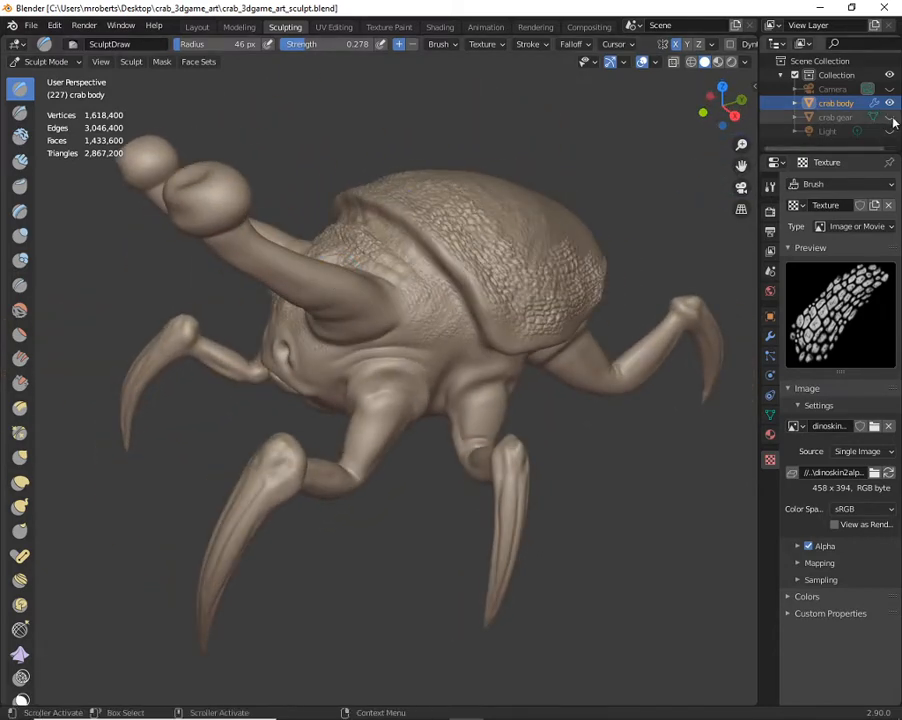
{"action": "left_click", "coordinate": [840, 118]}
{"action": "double_click", "coordinate": [840, 118]}
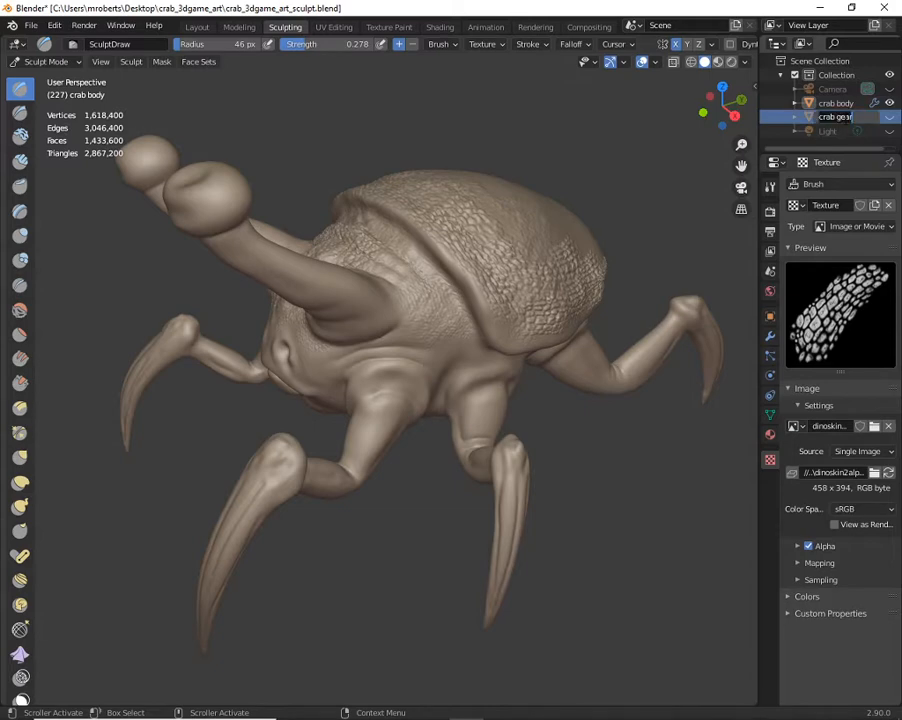
{"action": "left_click", "coordinate": [845, 105]}
{"action": "left_click", "coordinate": [891, 118]}
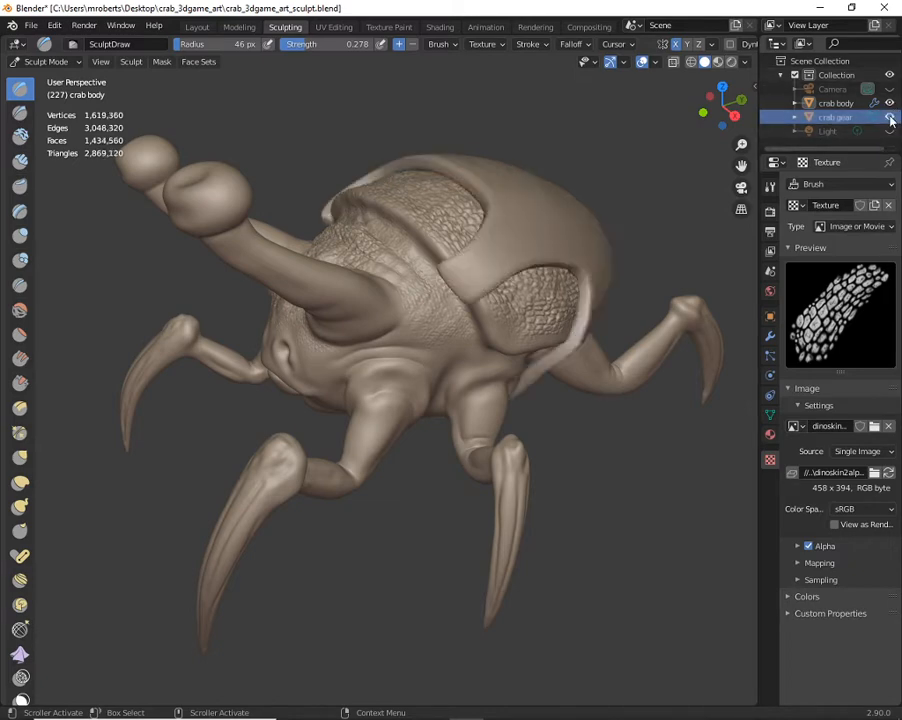
Toggle the crab gear's visibility to compare the crab with and without it, leaving it visible
{"action": "left_click", "coordinate": [891, 118]}
{"action": "left_click", "coordinate": [891, 118]}
{"action": "left_click", "coordinate": [891, 118]}
{"action": "left_click", "coordinate": [891, 118]}
{"action": "middle_click_drag", "start_coordinate": [486, 286], "coordinate": [527, 256]}
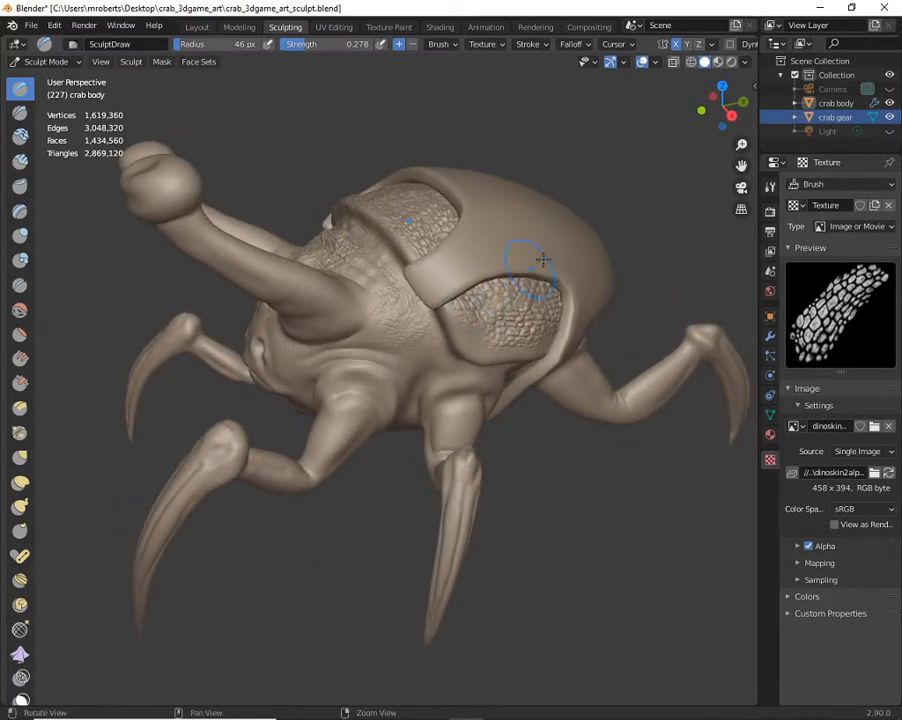
Hide the crab body and select the crab gear in Object Mode
{"action": "left_click", "coordinate": [889, 104]}
{"action": "middle_click_drag", "start_coordinate": [543, 201], "coordinate": [513, 250]}
{"action": "middle_click_drag", "start_coordinate": [454, 307], "coordinate": [430, 230]}
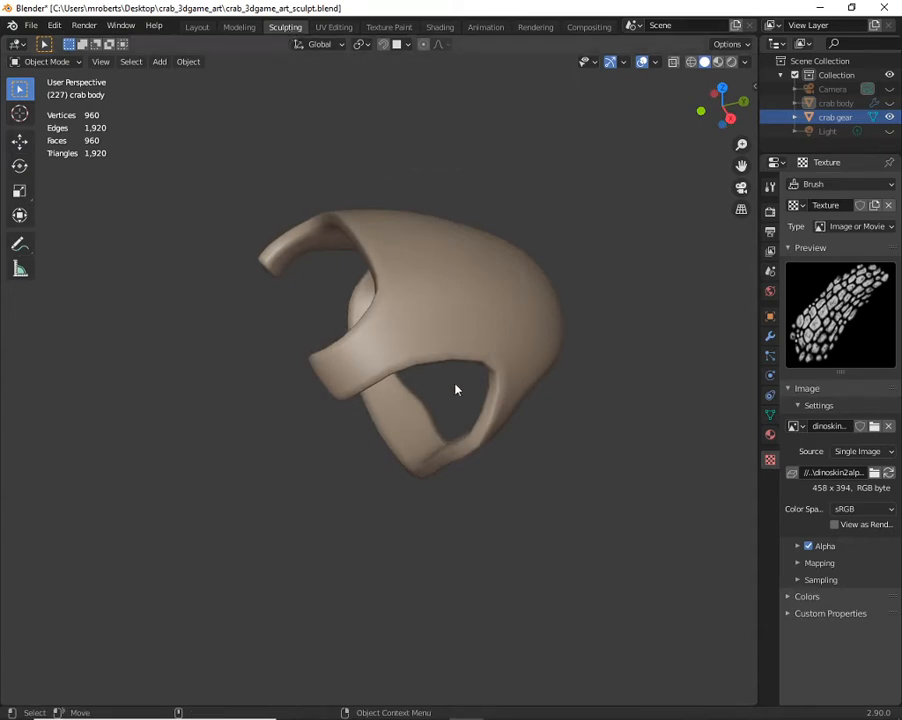
{"action": "left_click", "coordinate": [459, 283]}
{"action": "middle_click_drag", "start_coordinate": [468, 316], "coordinate": [507, 270]}
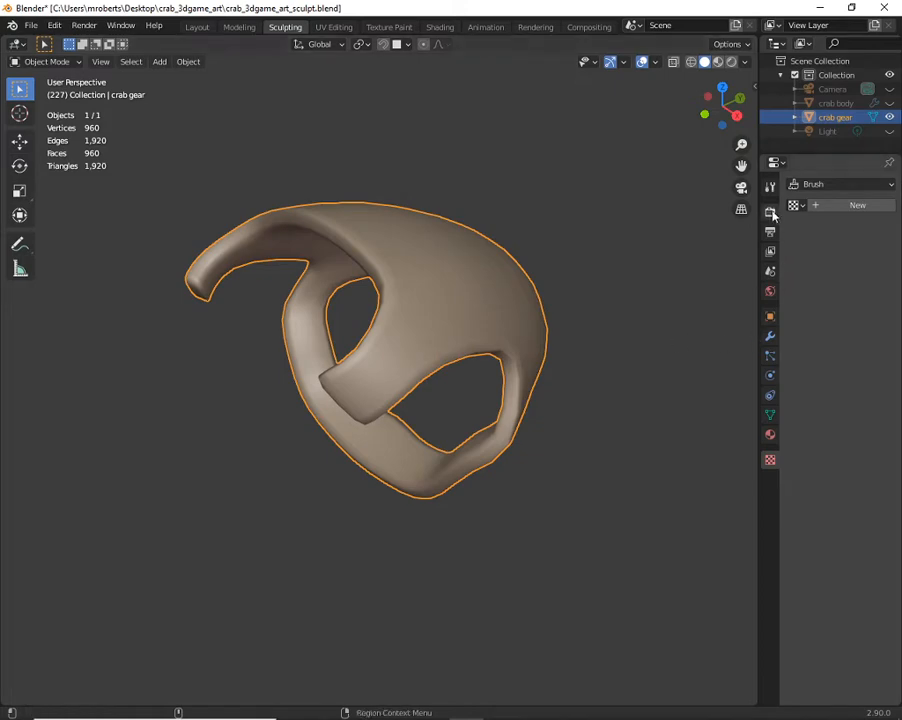
Add a Multiresolution modifier to the crab gear
{"action": "left_click", "coordinate": [770, 336]}
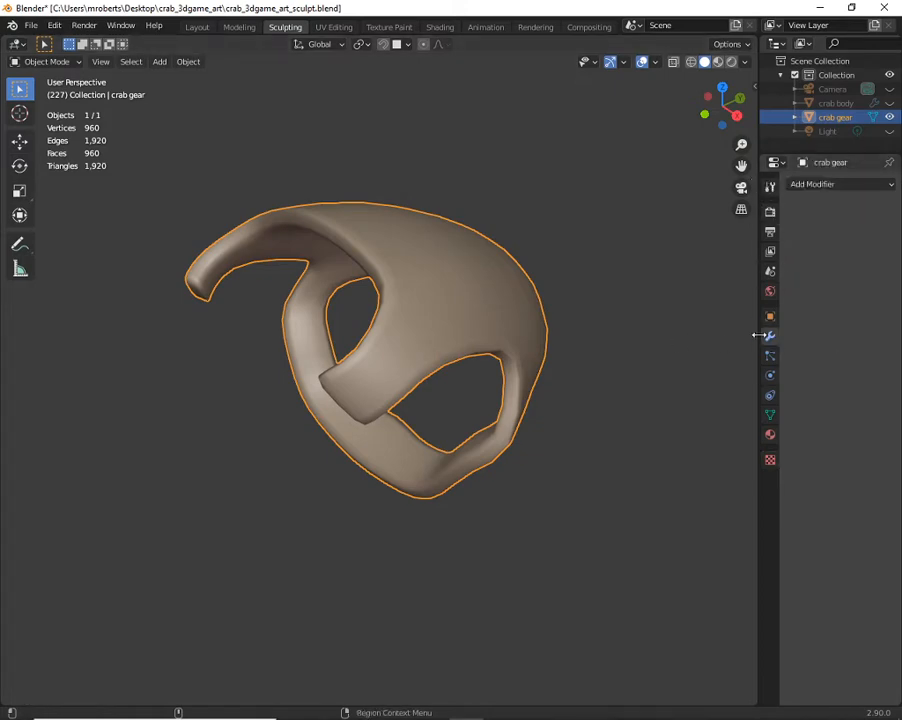
{"action": "left_click", "coordinate": [845, 186]}
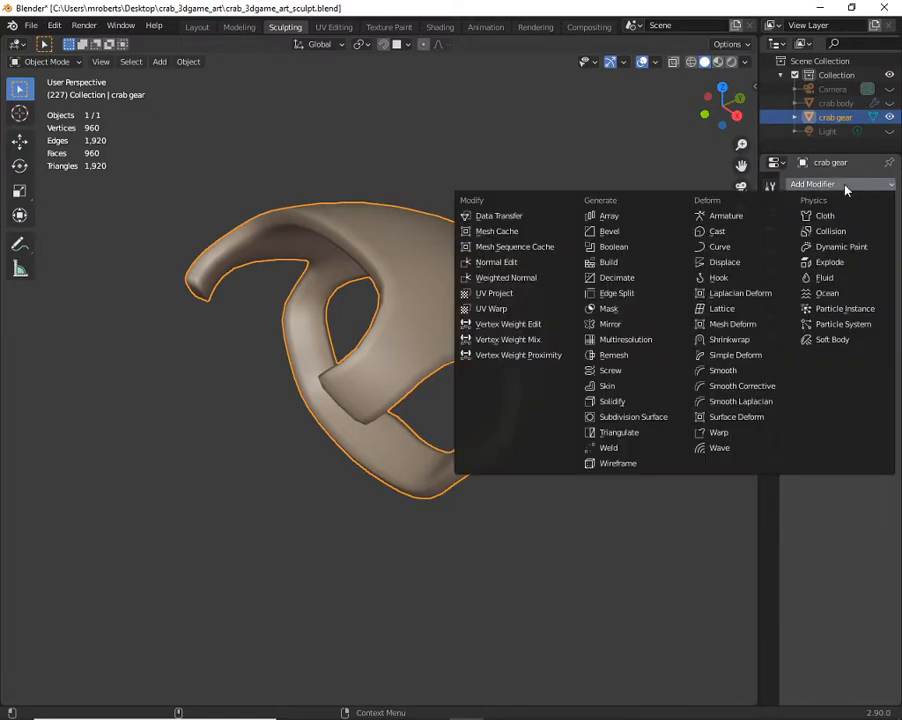
{"action": "left_click", "coordinate": [651, 342]}
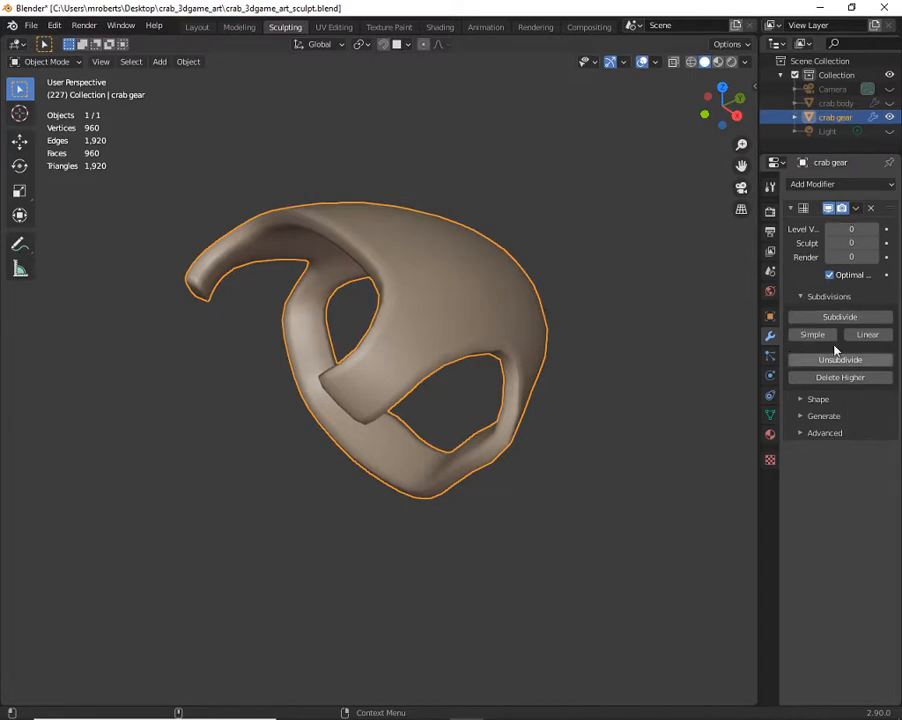
{"action": "left_click", "coordinate": [812, 295]}
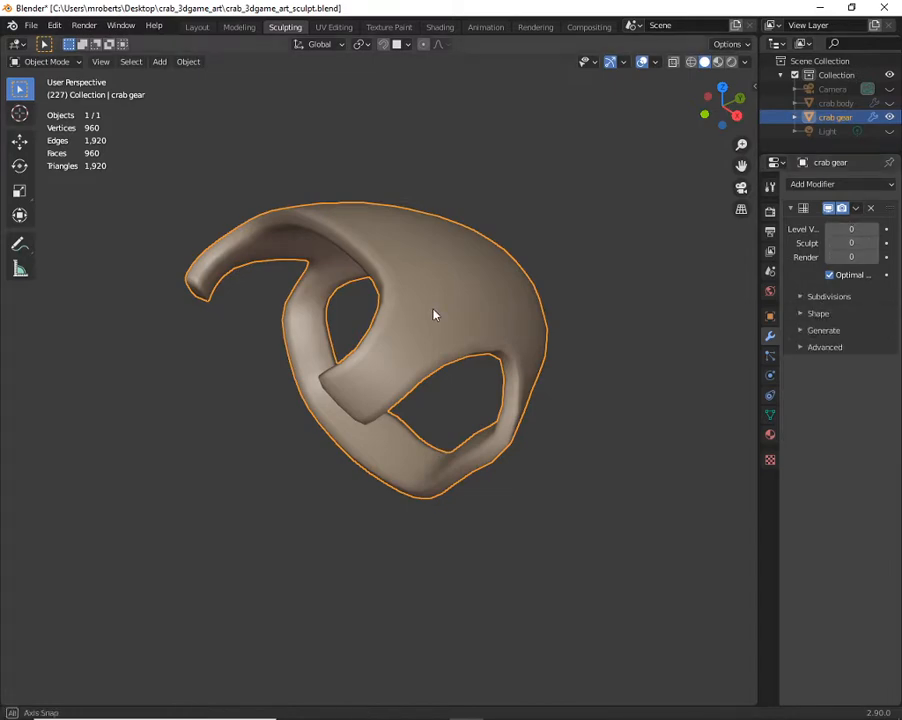
{"action": "middle_click_drag", "start_coordinate": [432, 313], "coordinate": [509, 326]}
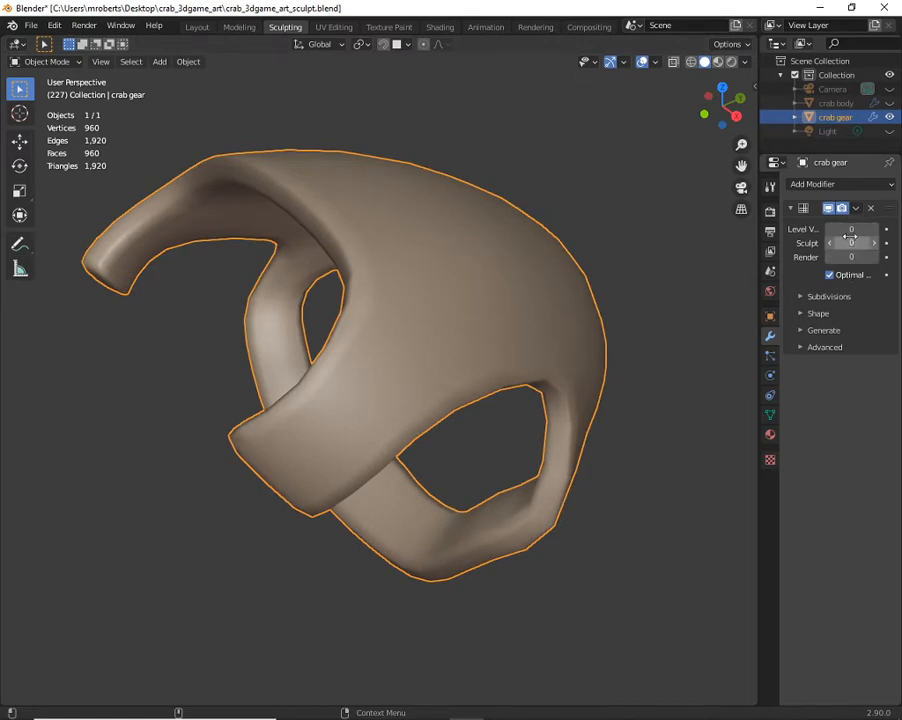
Subdivide the crab gear three times in the Multiresolution modifier to reach level 3
{"action": "left_click", "coordinate": [832, 298]}
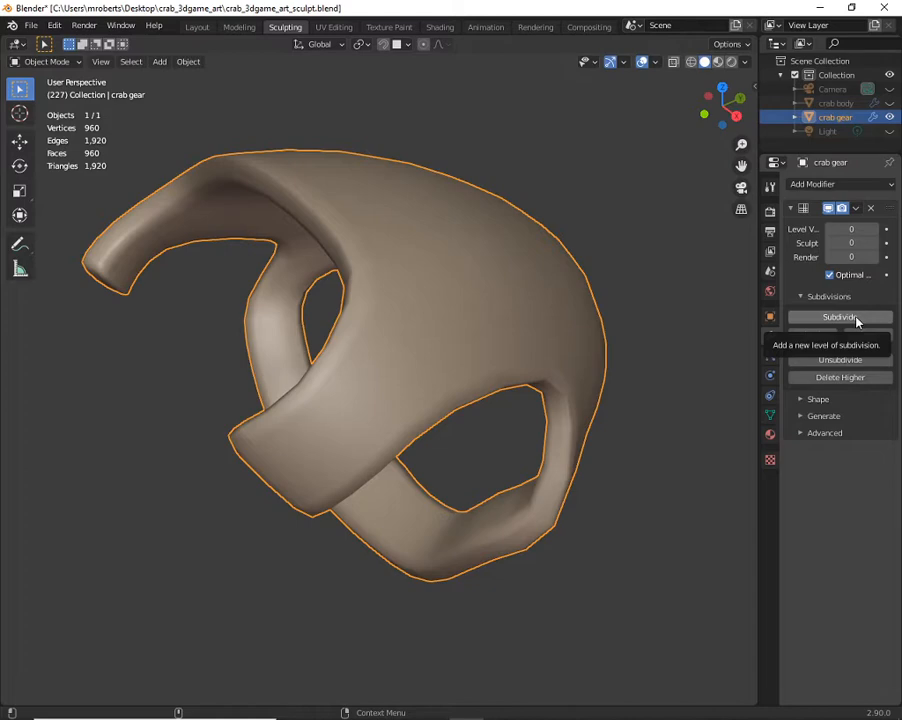
{"action": "left_click", "coordinate": [855, 318]}
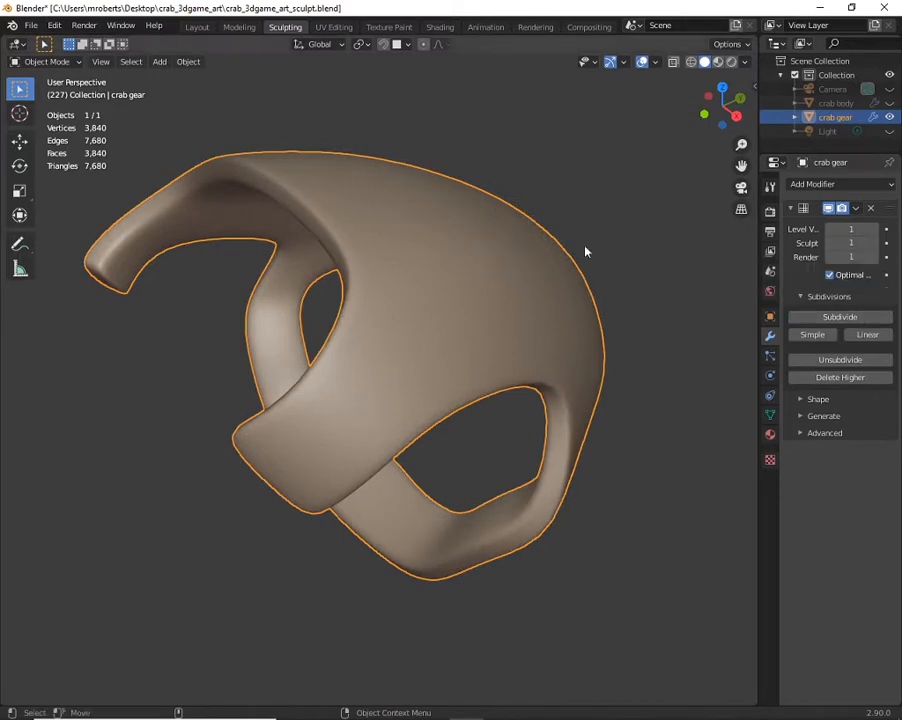
{"action": "left_click", "coordinate": [836, 318]}
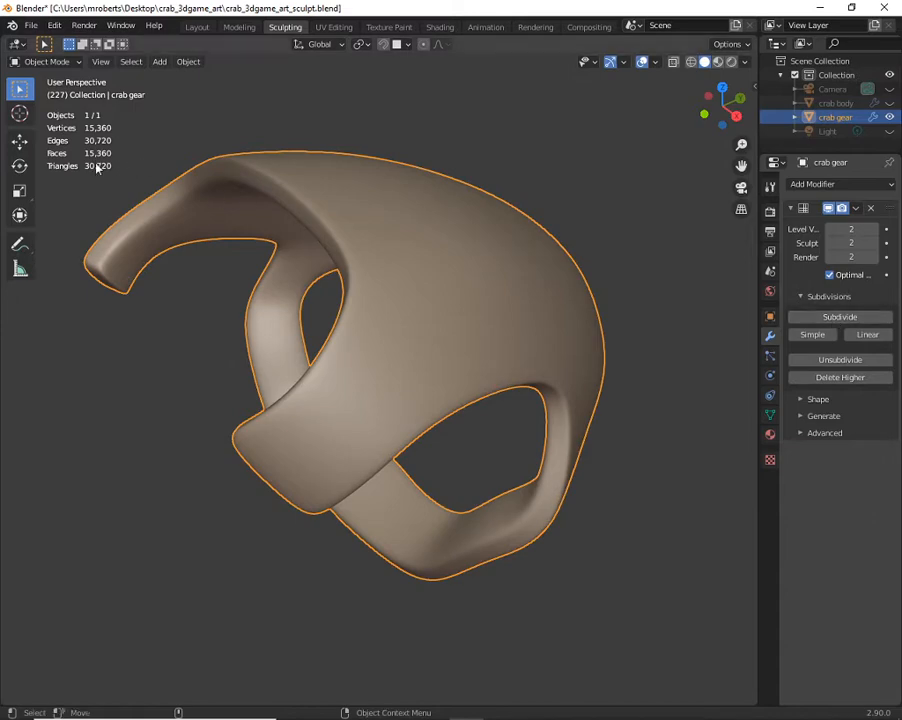
{"action": "left_click", "coordinate": [880, 318]}
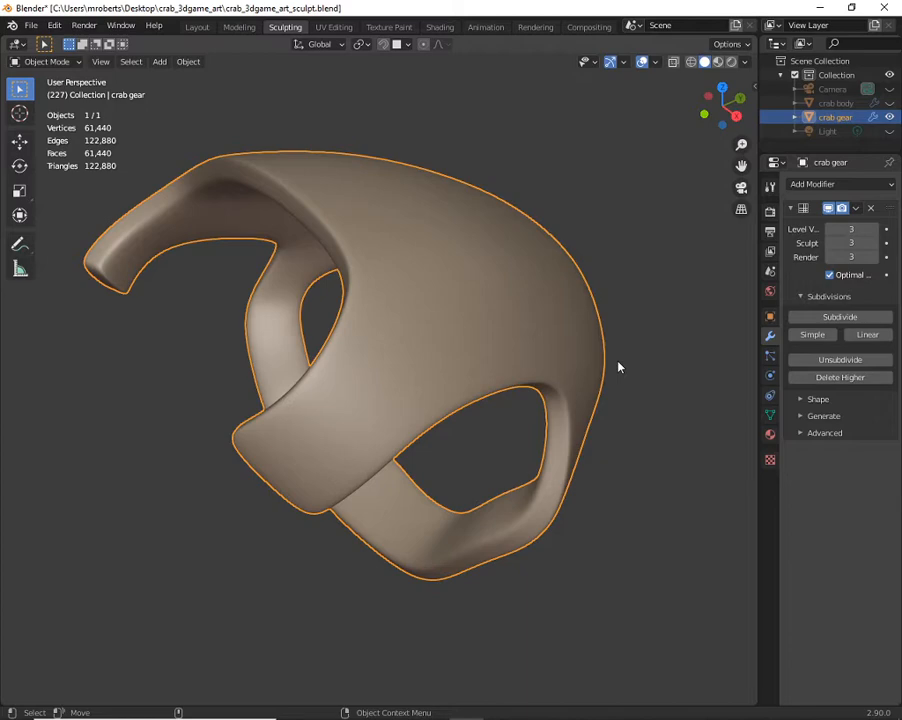
{"action": "left_click", "coordinate": [819, 301]}
{"action": "left_click", "coordinate": [819, 301]}
{"action": "left_click", "coordinate": [819, 301]}
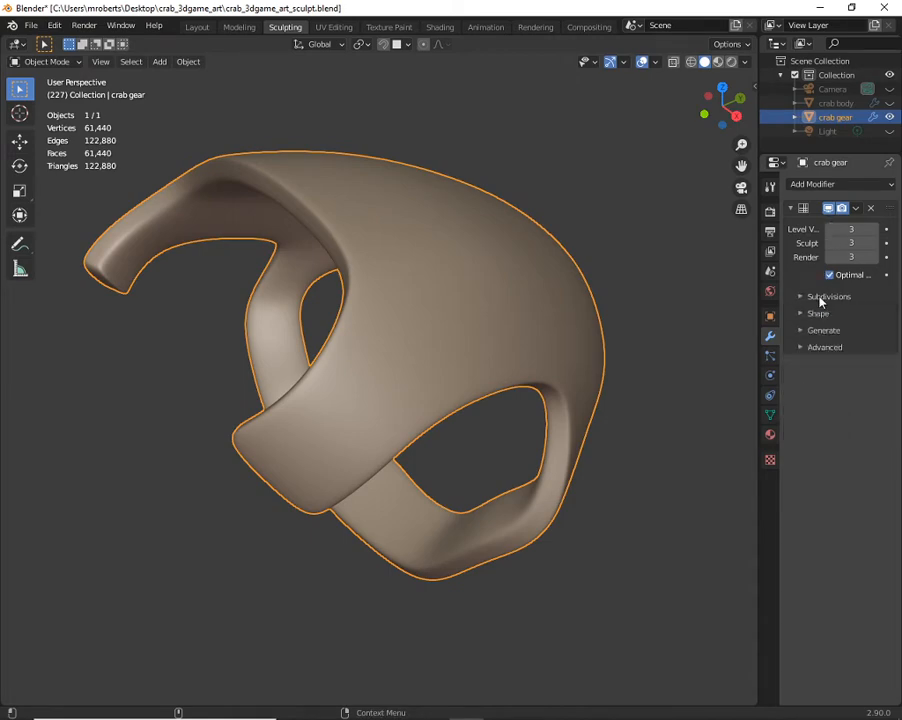
{"action": "left_click", "coordinate": [812, 297]}
{"action": "left_click", "coordinate": [814, 300]}
{"action": "left_click", "coordinate": [813, 300]}
{"action": "left_click", "coordinate": [813, 300]}
{"action": "left_click", "coordinate": [813, 300]}
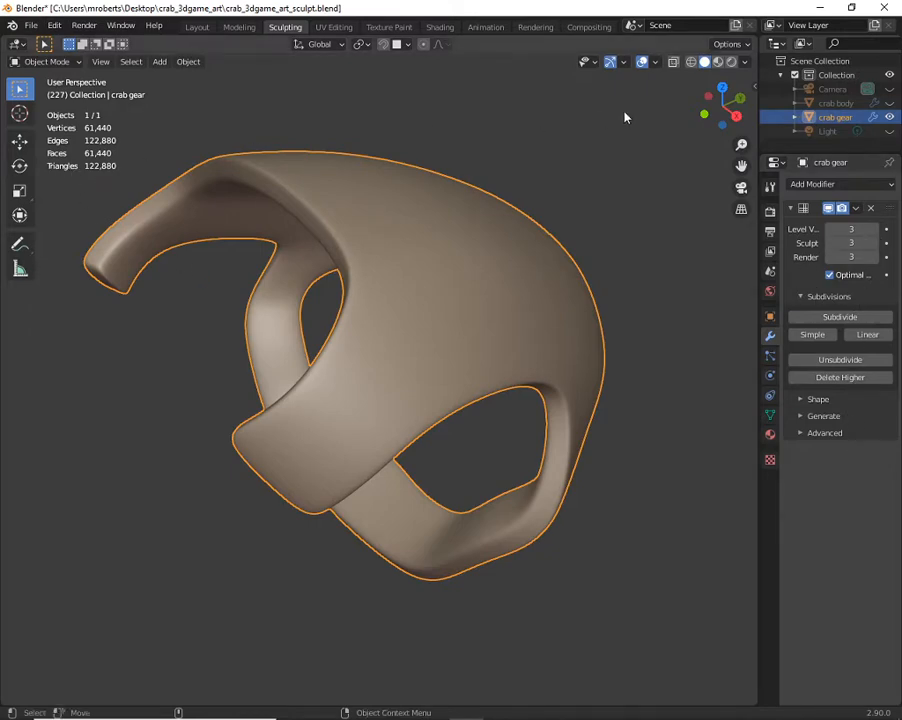
{"action": "left_click", "coordinate": [656, 63]}
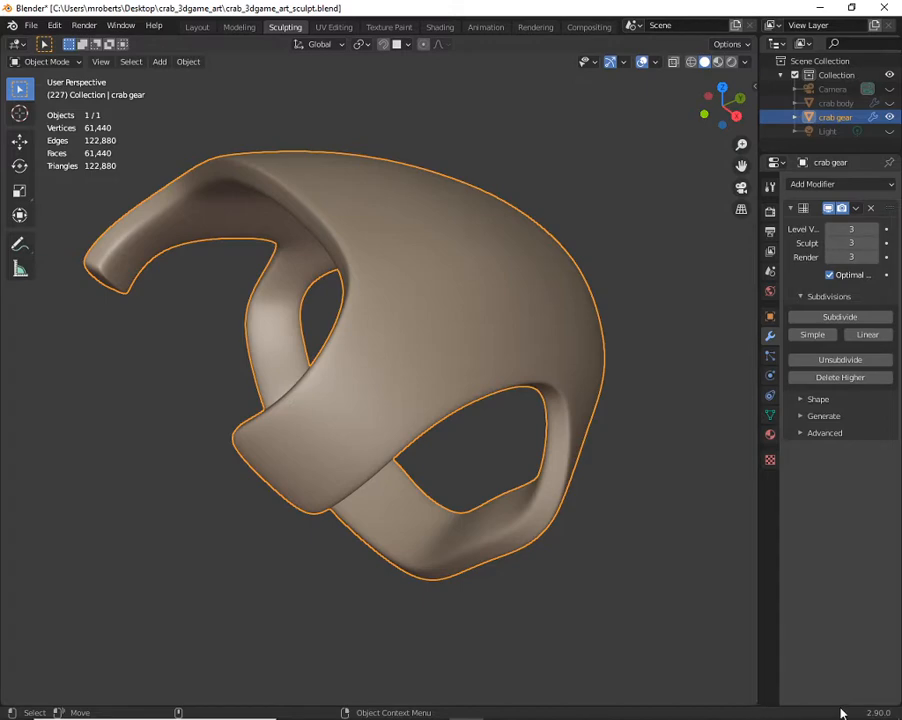
{"action": "right_click", "coordinate": [883, 715]}
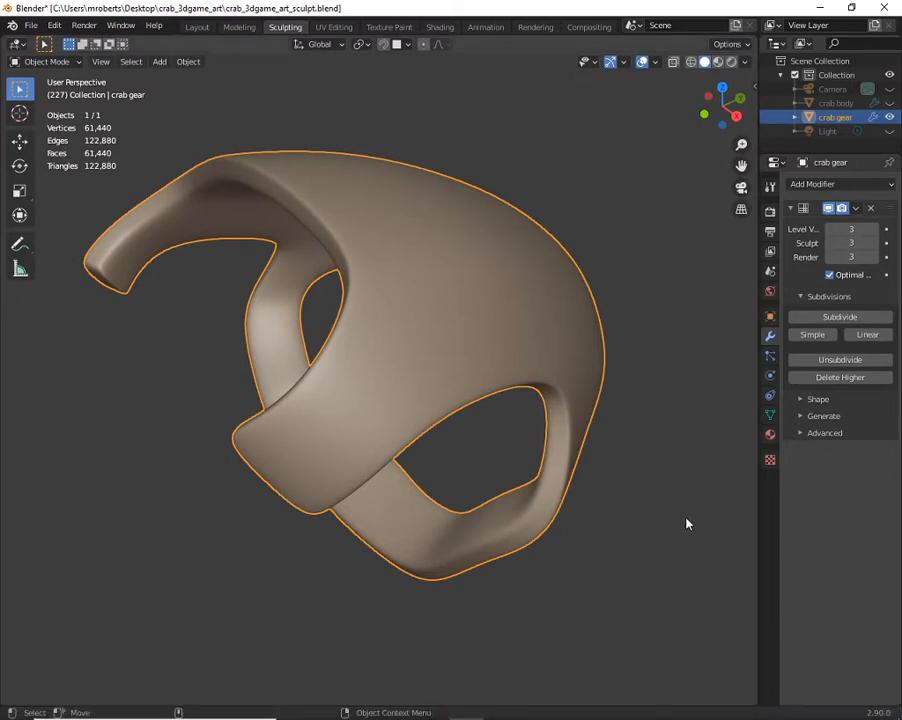
{"action": "right_click", "coordinate": [880, 712]}
{"action": "left_click", "coordinate": [655, 64]}
Subdivide the crab gear once more to bring its Multiresolution modifier to level 4
{"action": "middle_click_drag", "start_coordinate": [510, 332], "coordinate": [460, 315]}
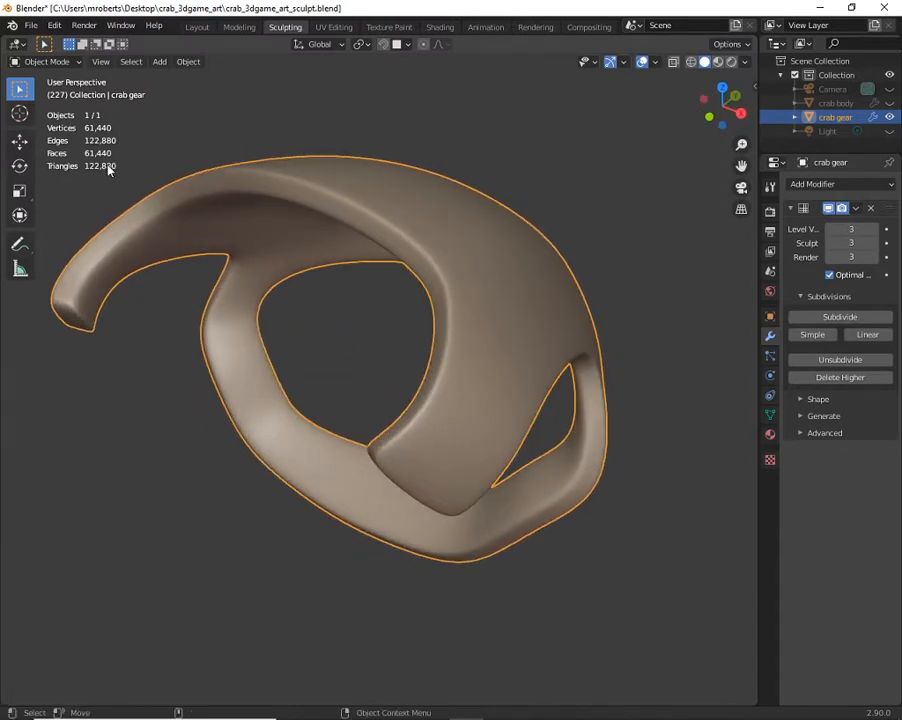
{"action": "middle_click_drag", "start_coordinate": [594, 267], "coordinate": [396, 261]}
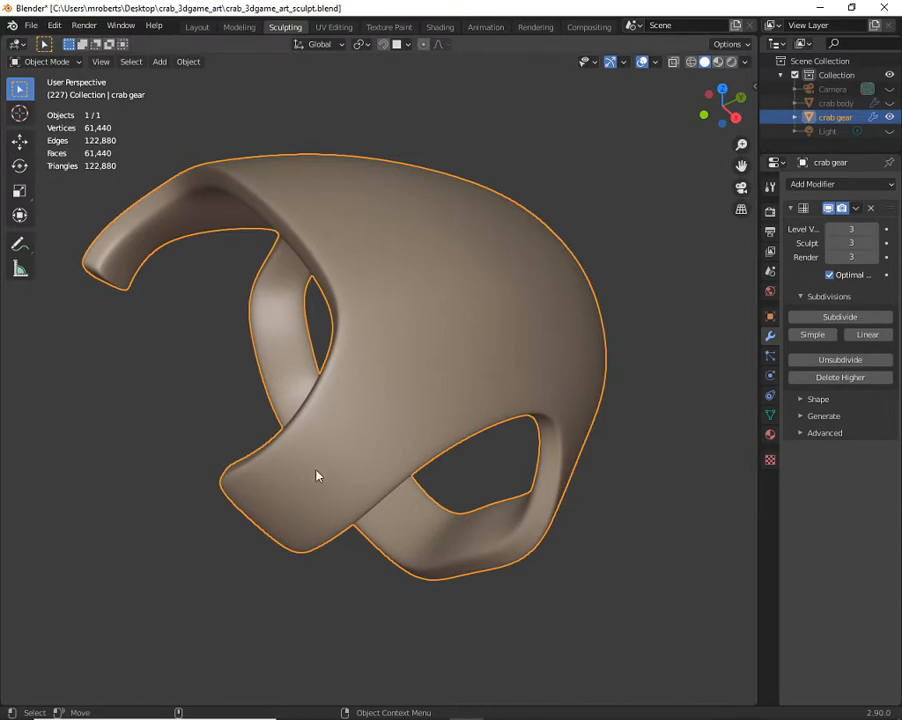
{"action": "left_click", "coordinate": [839, 317]}
{"action": "middle_click_drag", "start_coordinate": [382, 260], "coordinate": [588, 271]}
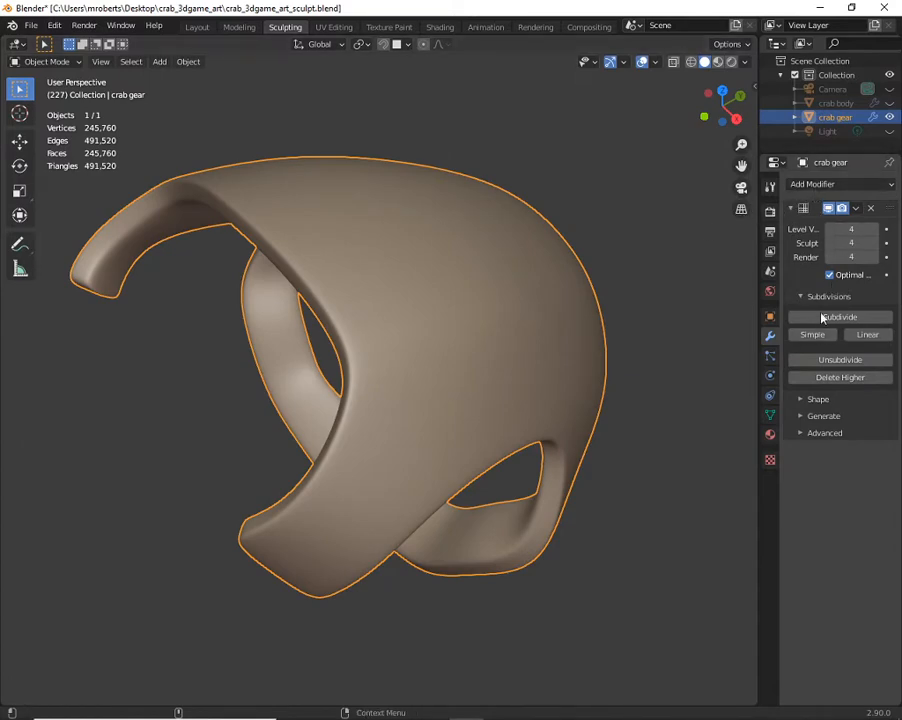
Set the Multiresolution Sculpt level to 1 and switch the crab gear to Sculpt Mode
{"action": "left_click", "coordinate": [829, 244]}
{"action": "left_click", "coordinate": [829, 244]}
{"action": "left_click", "coordinate": [829, 244]}
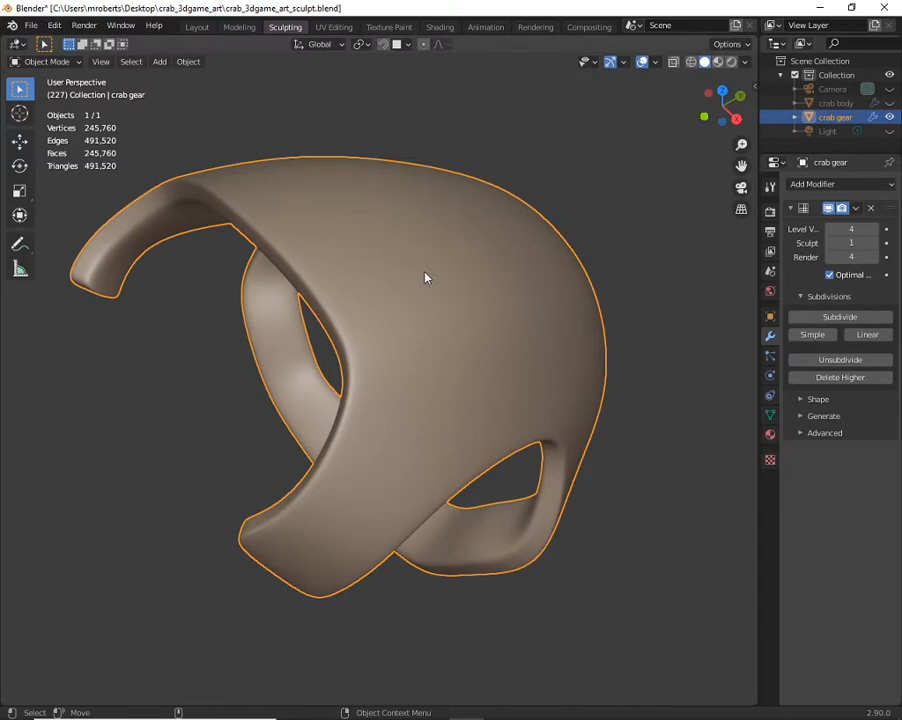
{"action": "key", "text": "ctrl+Tab"}
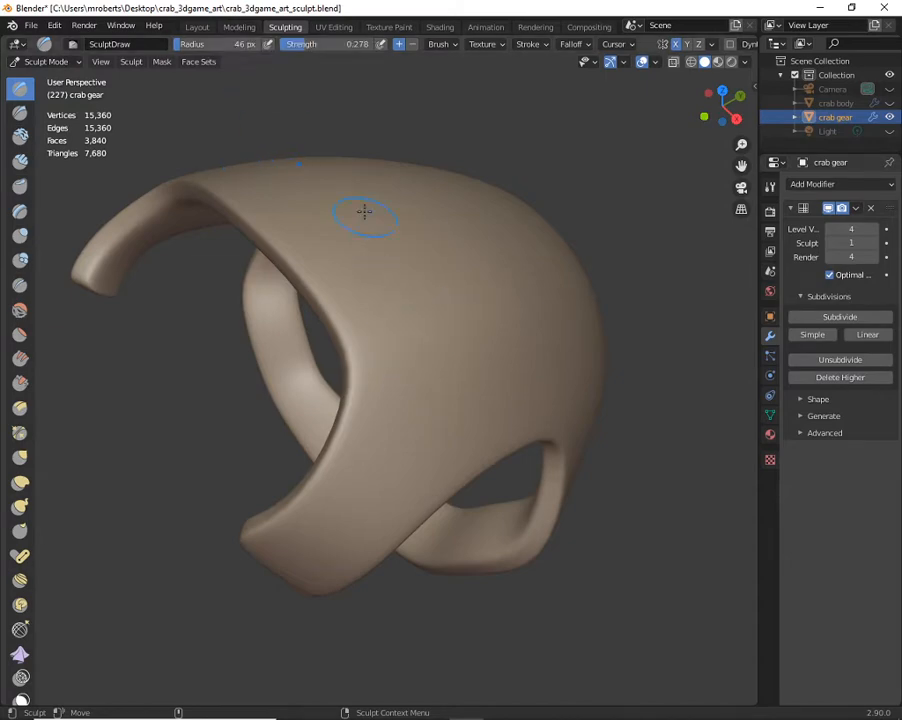
Try Y and Z mirror symmetry for sculpting, then return to X symmetry only
{"action": "left_click", "coordinate": [687, 44]}
{"action": "left_click", "coordinate": [699, 44]}
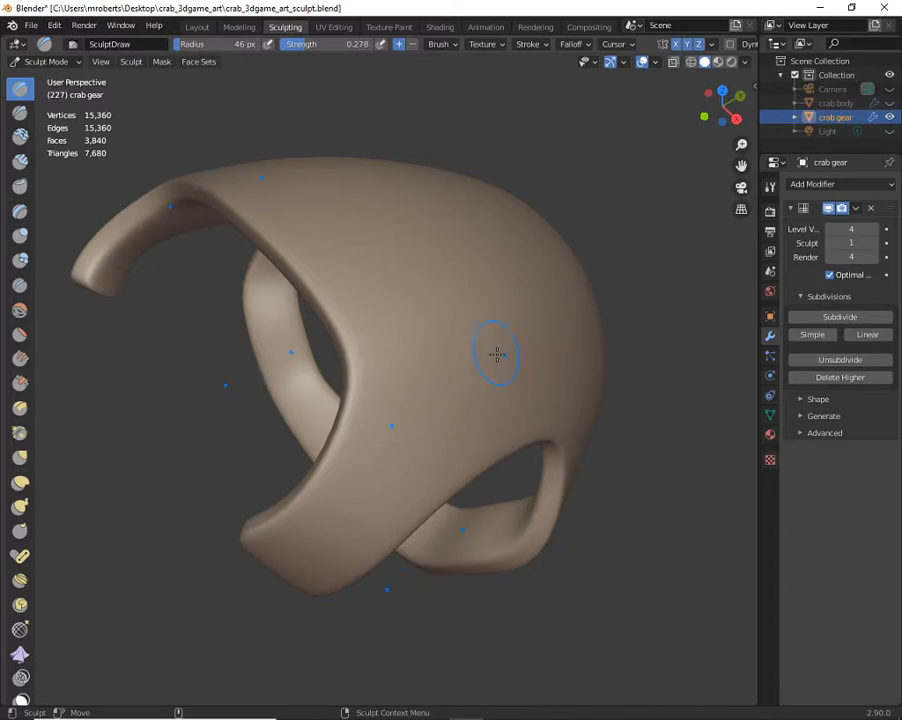
{"action": "left_click", "coordinate": [687, 45]}
{"action": "left_click", "coordinate": [699, 45]}
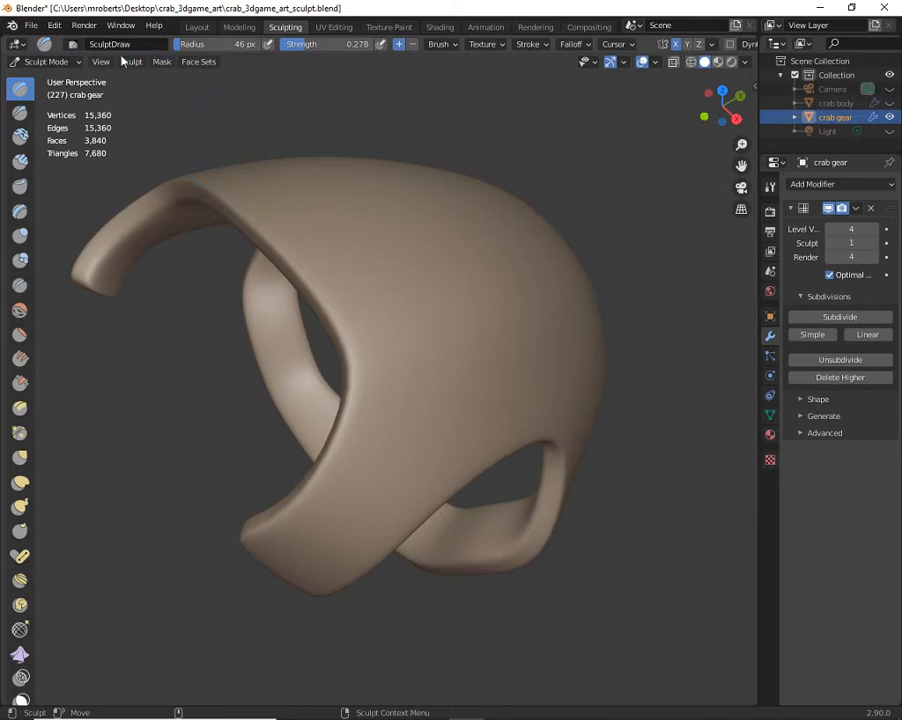
{"action": "left_click", "coordinate": [50, 62]}
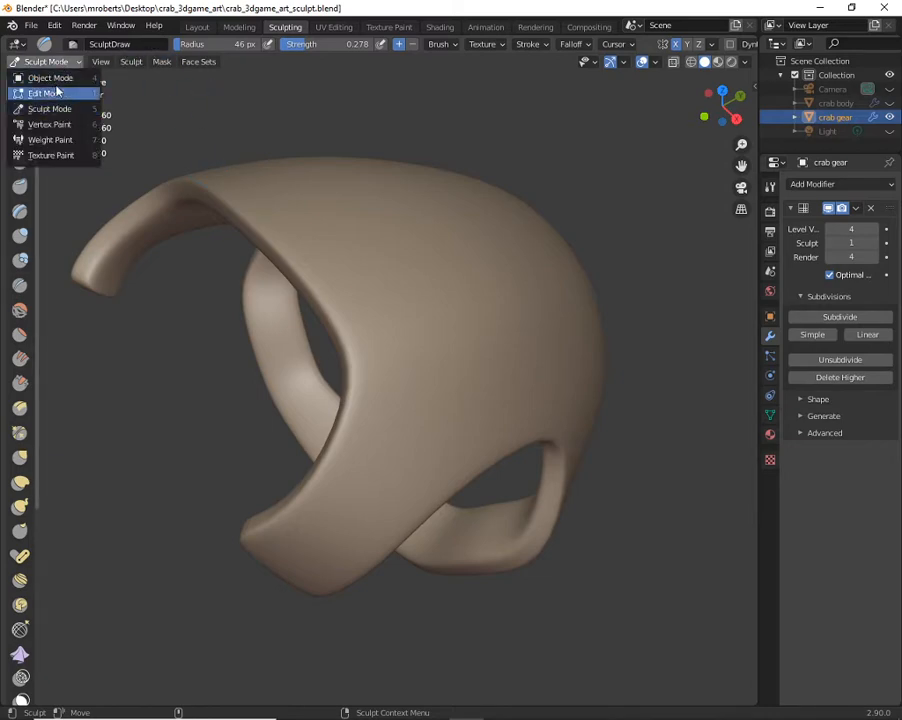
{"action": "left_click", "coordinate": [47, 60]}
{"action": "left_click", "coordinate": [45, 62]}
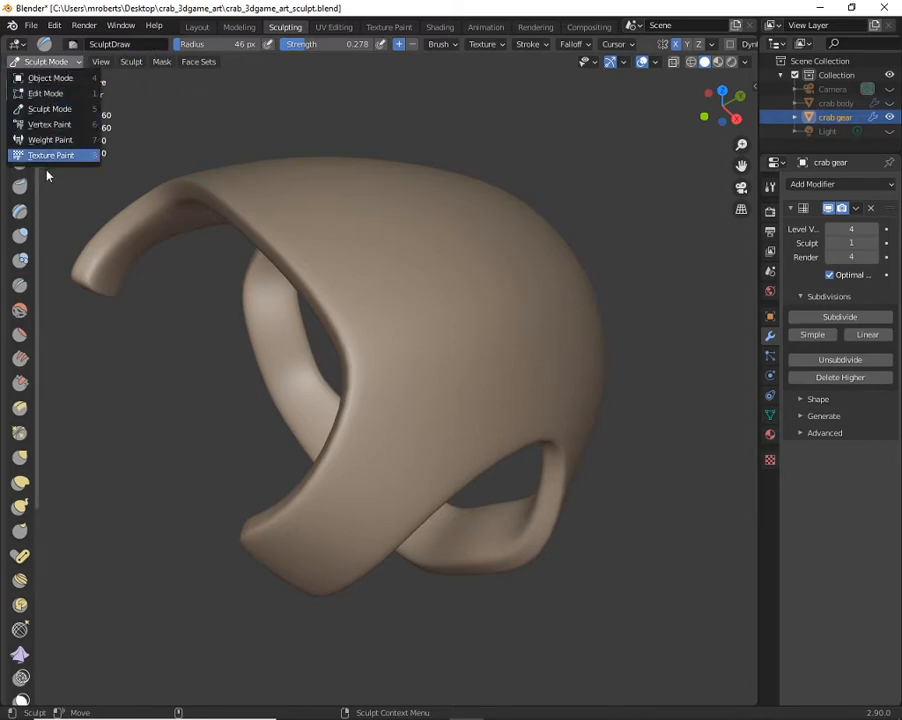
{"action": "left_click", "coordinate": [67, 110]}
{"action": "mouse_move", "coordinate": [409, 338]}
{"action": "middle_mouse_down"}
{"action": "mouse_move", "coordinate": [413, 328]}
{"action": "mouse_move", "coordinate": [440, 330]}
{"action": "middle_mouse_up"}
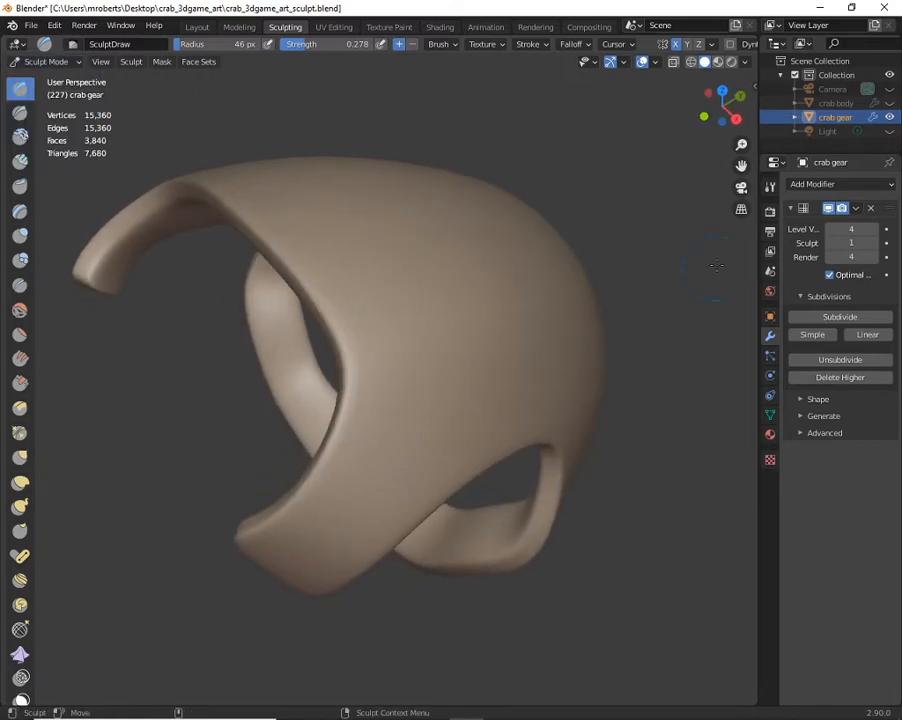
Move the Multiresolution Sculpt level down and up to compare mesh densities, ending at level 4
{"action": "left_click", "coordinate": [874, 243]}
{"action": "left_click", "coordinate": [874, 243]}
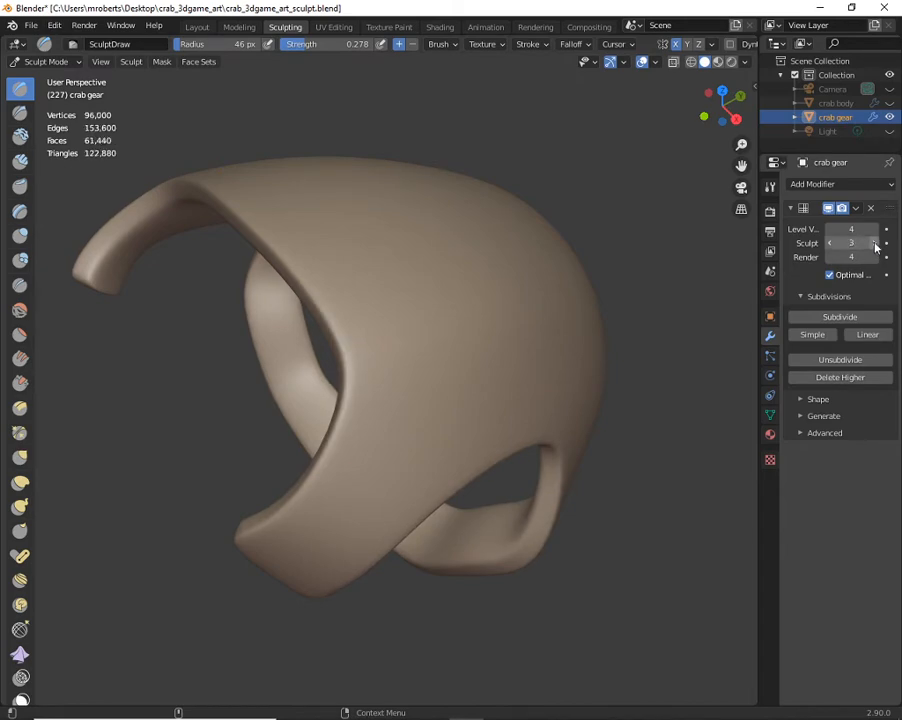
{"action": "left_click", "coordinate": [829, 243]}
{"action": "left_click", "coordinate": [829, 243]}
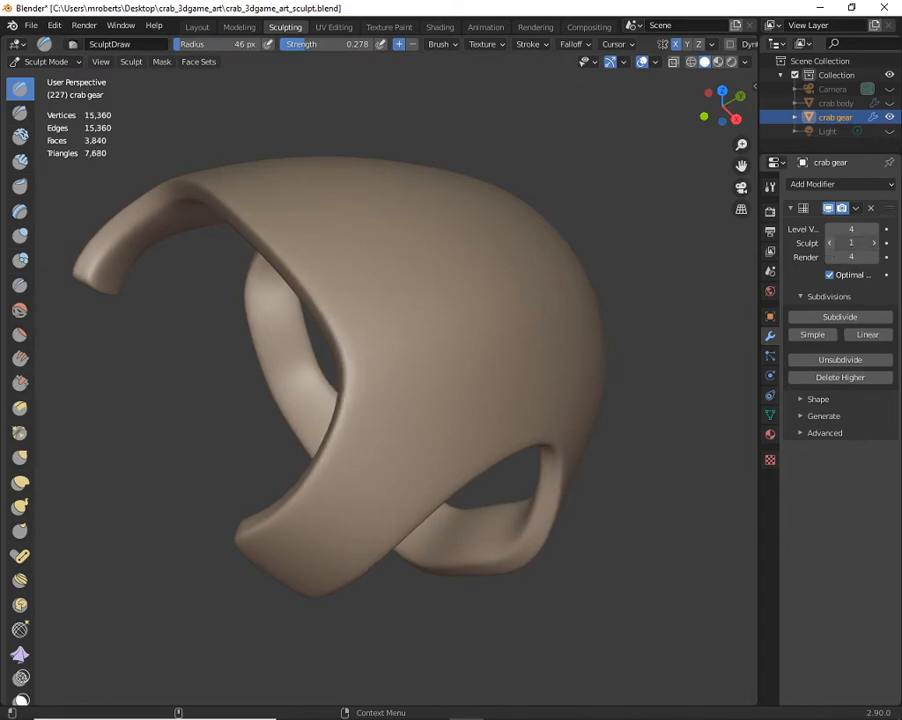
{"action": "left_click", "coordinate": [829, 243]}
{"action": "left_click", "coordinate": [874, 243]}
{"action": "left_click", "coordinate": [874, 243]}
{"action": "left_click", "coordinate": [874, 243]}
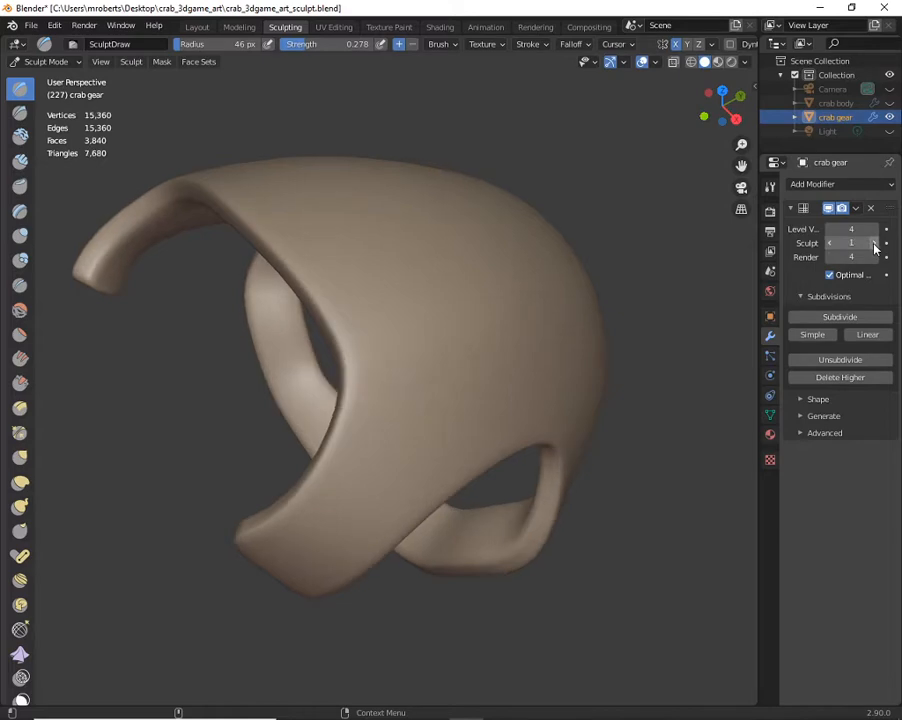
{"action": "left_click", "coordinate": [874, 243]}
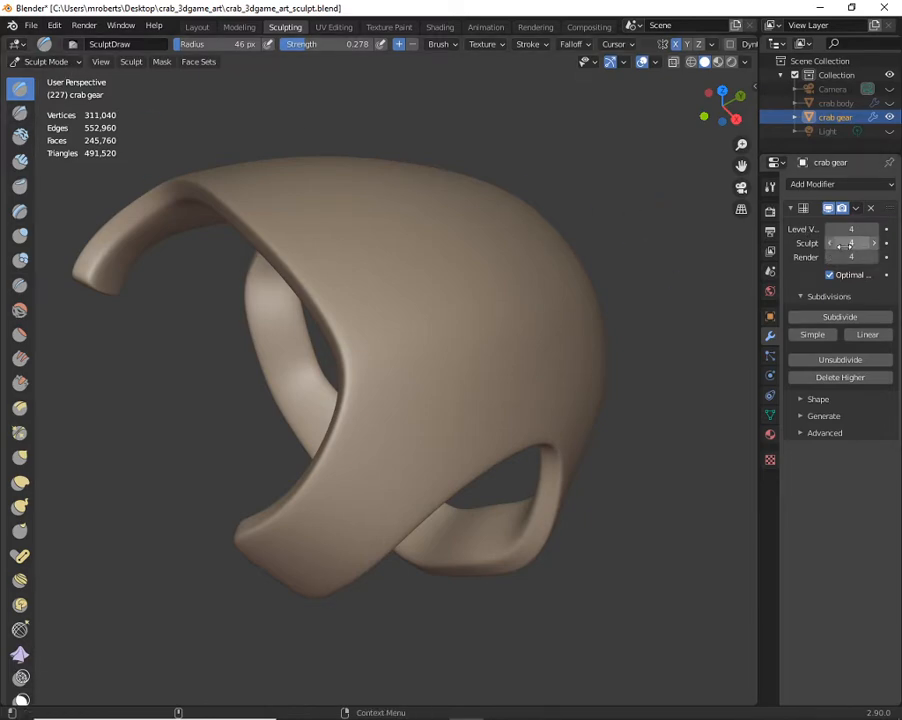
{"action": "mouse_move", "coordinate": [447, 368]}
{"action": "middle_mouse_down"}
{"action": "mouse_move", "coordinate": [431, 362]}
{"action": "mouse_move", "coordinate": [450, 380]}
{"action": "middle_mouse_up"}
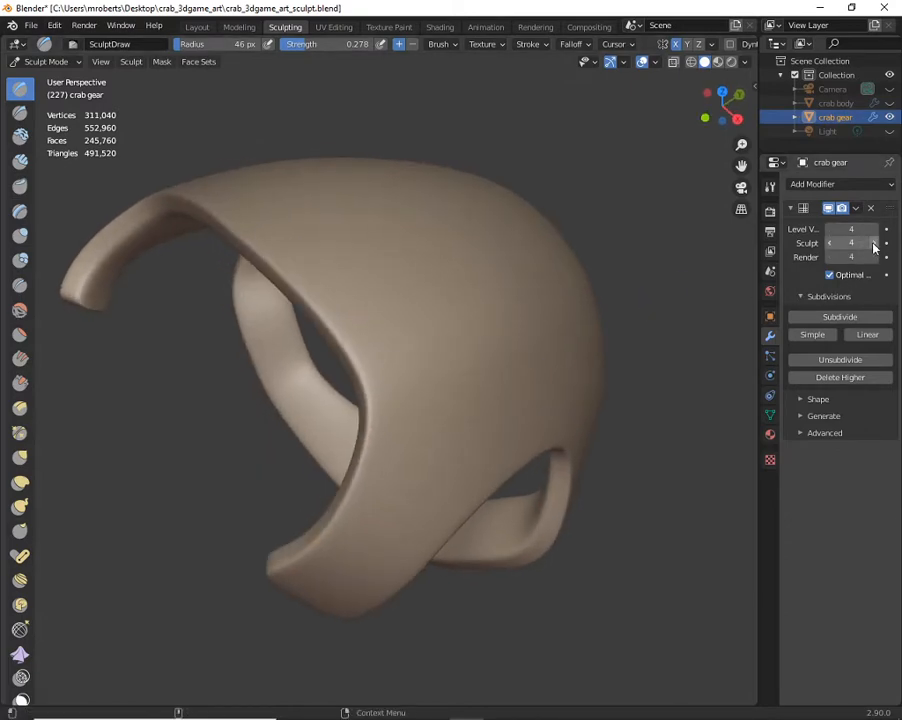
{"action": "mouse_move", "coordinate": [540, 312]}
{"action": "middle_mouse_down"}
{"action": "mouse_move", "coordinate": [382, 322]}
{"action": "mouse_move", "coordinate": [415, 328]}
{"action": "middle_mouse_up"}
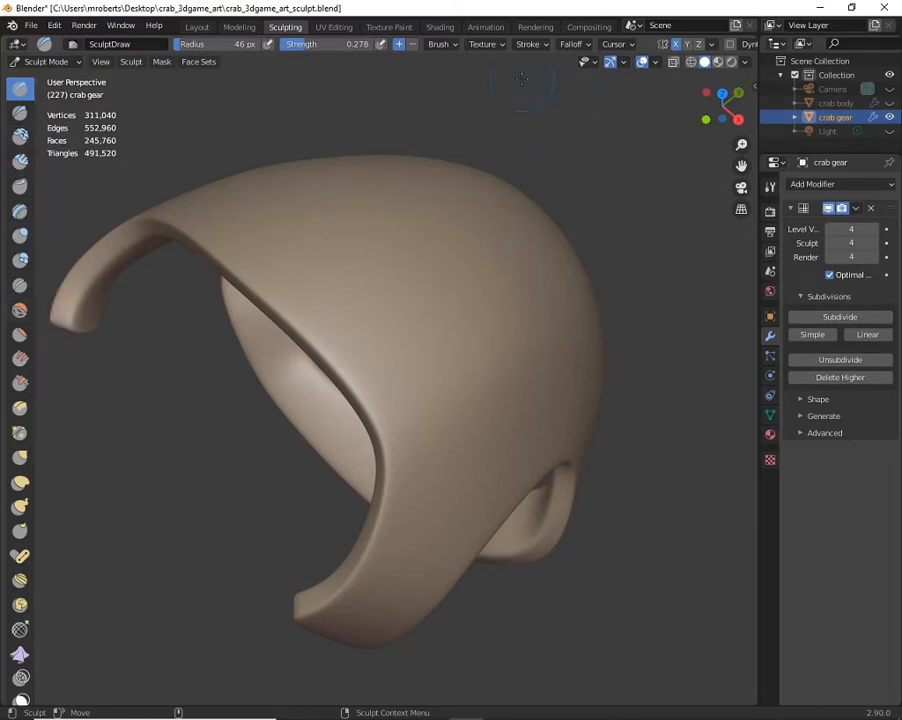
Show the active tool settings, set the Draw brush strength to 0.359, and check the Smooth brush before returning to Draw
{"action": "left_click", "coordinate": [770, 188]}
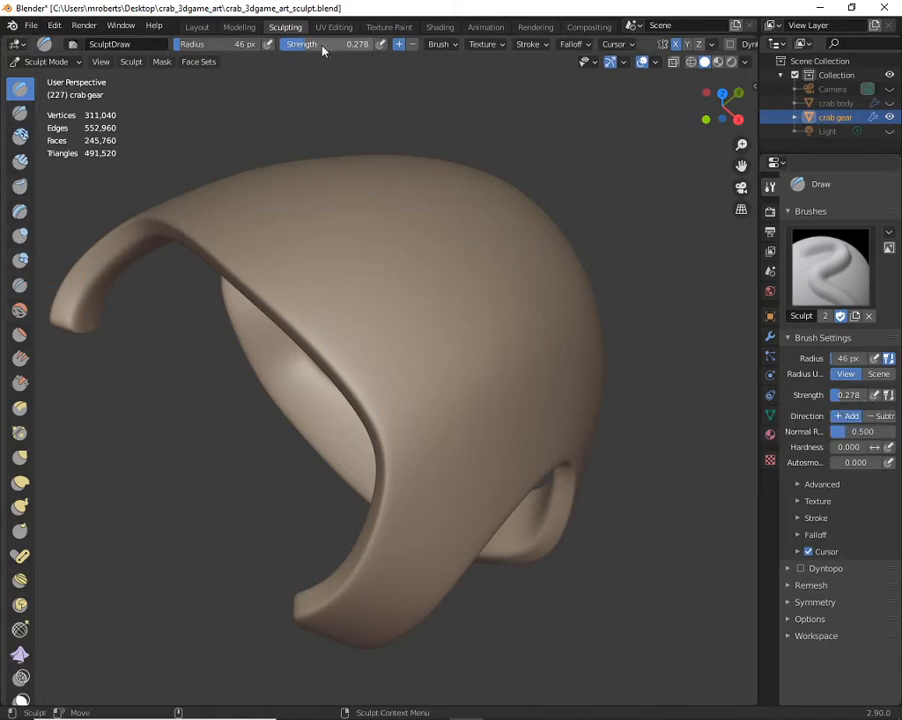
{"action": "left_click_drag", "start_coordinate": [313, 48], "coordinate": [340, 48]}
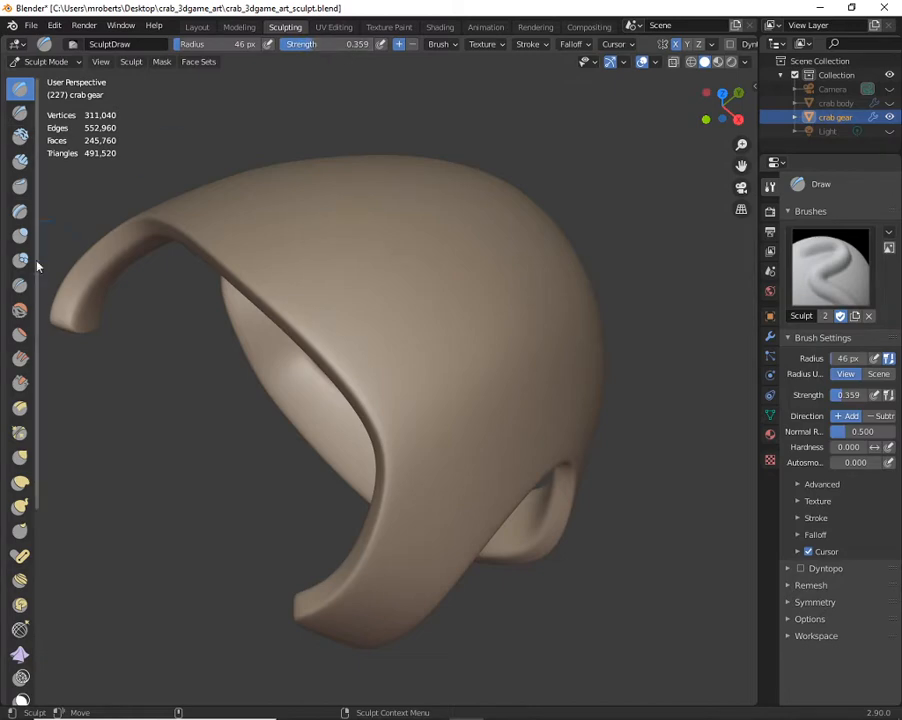
{"action": "left_click", "coordinate": [20, 311]}
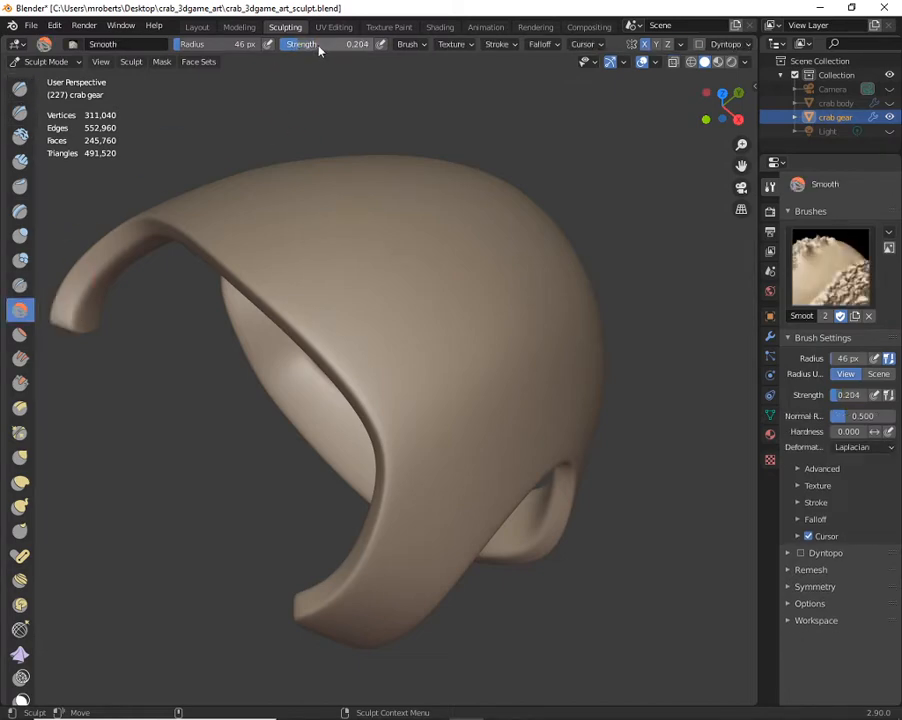
{"action": "left_click", "coordinate": [20, 90]}
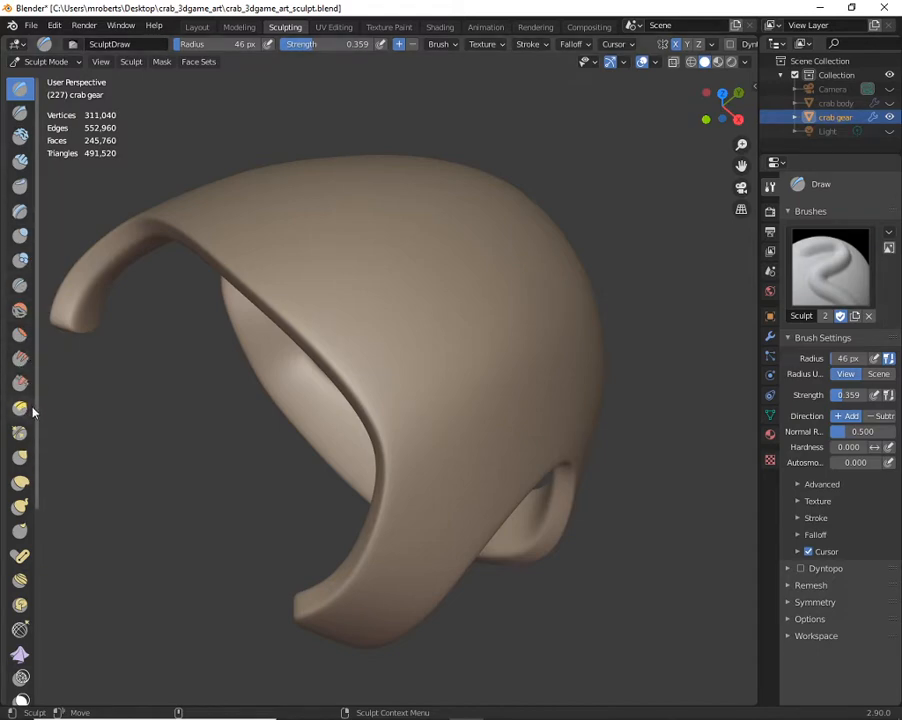
Choose the Mask brush and set its radius to 38 px
{"action": "scroll", "coordinate": [15, 322], "scroll_direction": "down", "scroll_amount": 4}
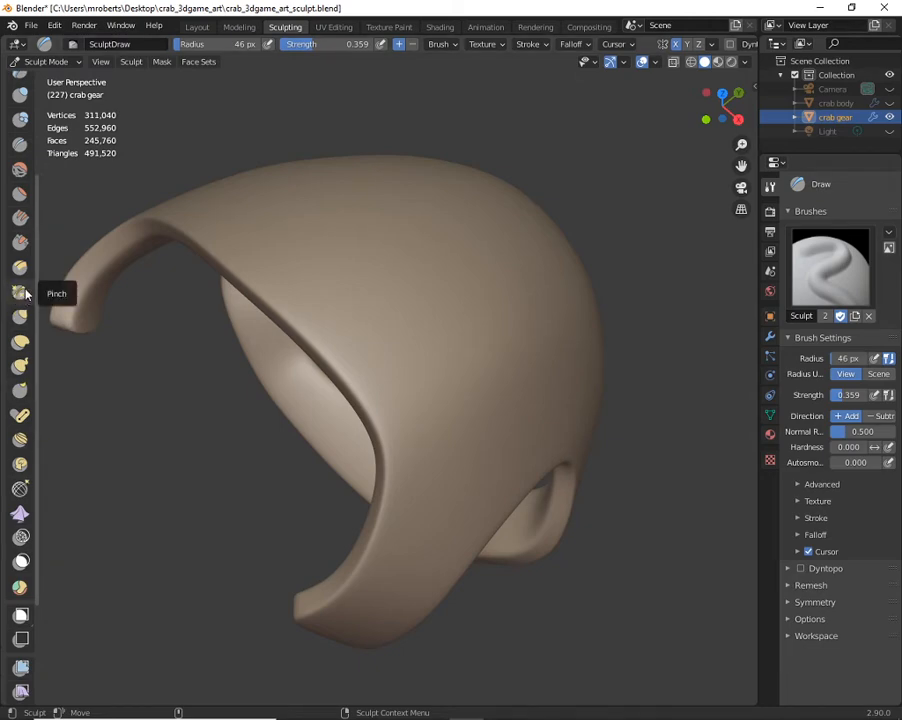
{"action": "scroll", "coordinate": [24, 291], "scroll_direction": "down", "scroll_amount": 3}
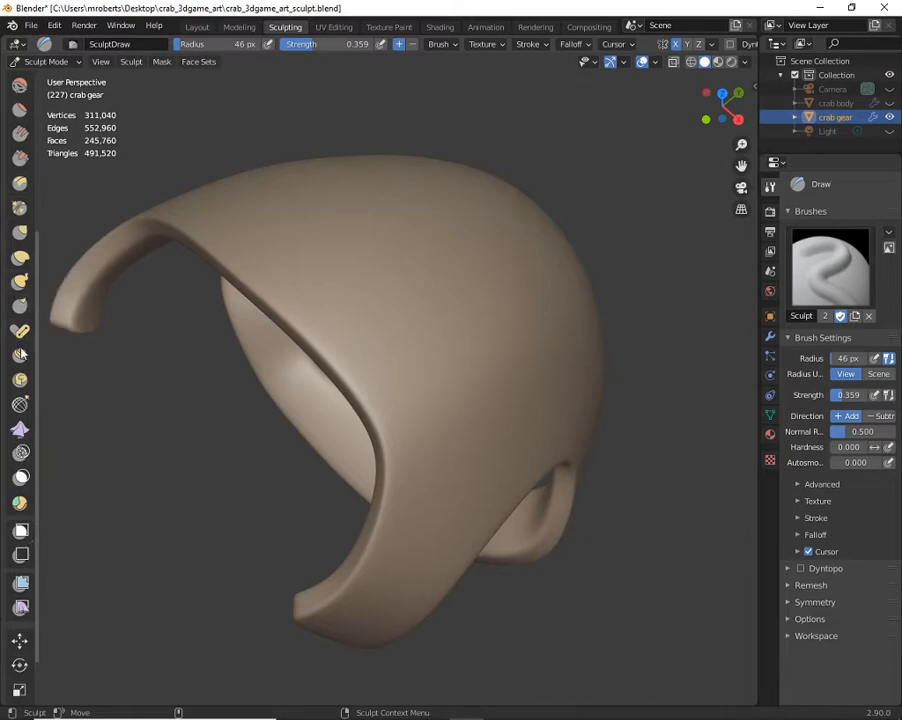
{"action": "scroll", "coordinate": [20, 330], "scroll_direction": "up", "scroll_amount": 5}
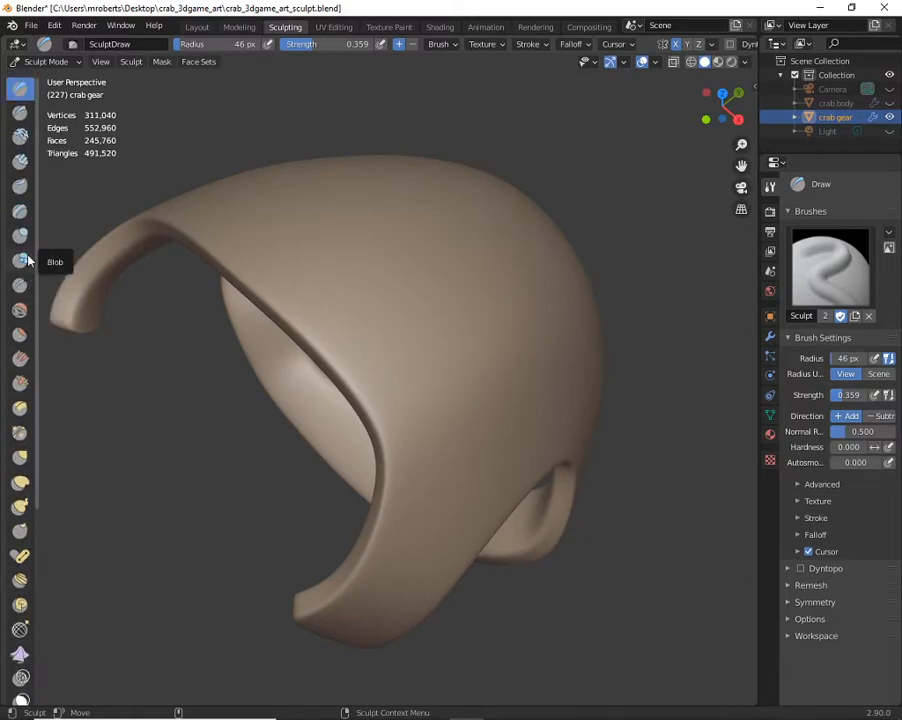
{"action": "scroll", "coordinate": [22, 193], "scroll_direction": "down", "scroll_amount": 2}
{"action": "scroll", "coordinate": [22, 193], "scroll_direction": "down", "scroll_amount": 4}
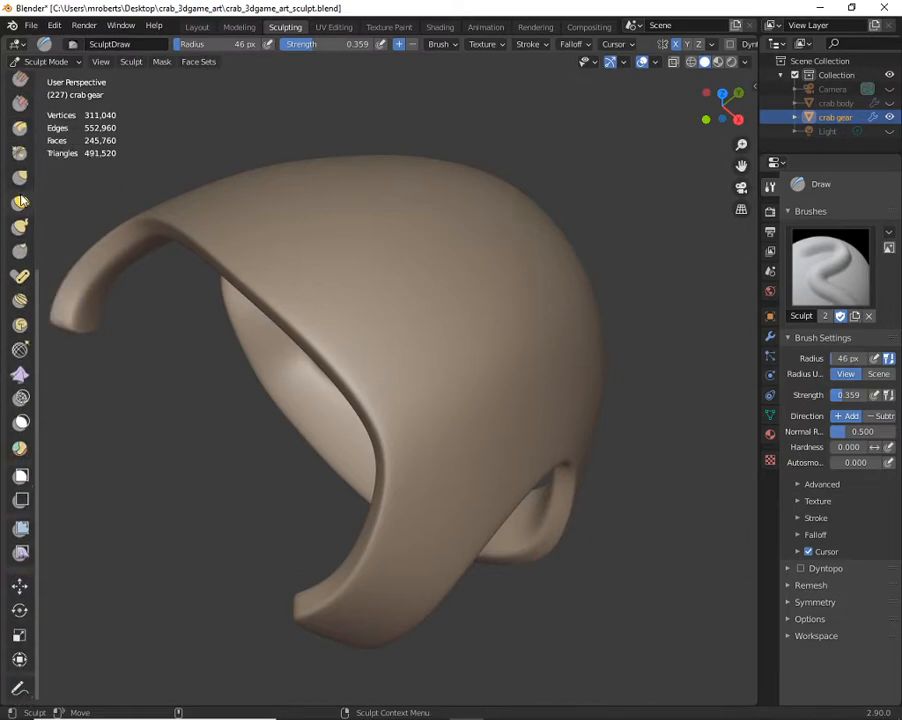
{"action": "left_click", "coordinate": [20, 425]}
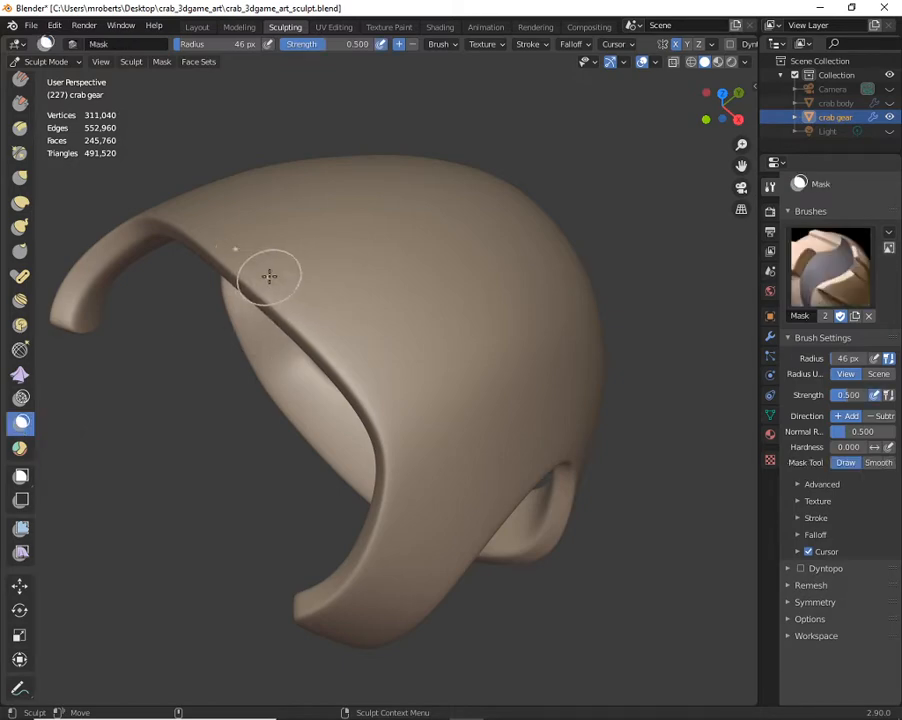
{"action": "key", "text": "bracketleft"}
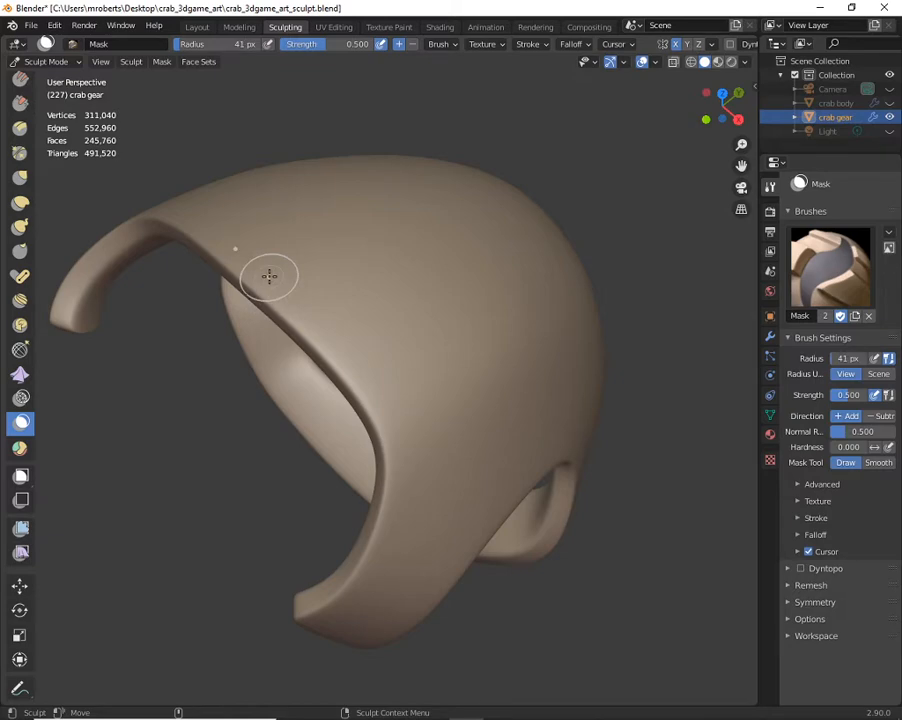
{"action": "key", "text": "bracketleft"}
{"action": "key", "text": "bracketright"}
{"action": "key", "text": "bracketright"}
{"action": "key", "text": "bracketright"}
{"action": "key", "text": "bracketleft"}
{"action": "key", "text": "bracketleft"}
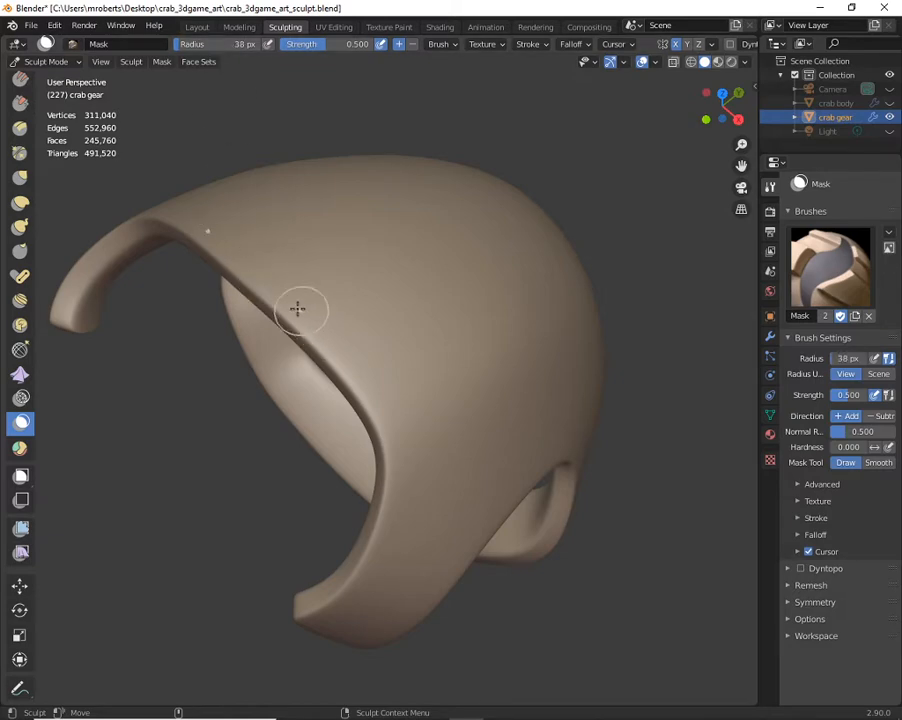
Paint a short mask stroke beside the front opening, then set the Mask strength to 1 with strength pressure off
{"action": "mouse_move", "coordinate": [248, 258]}
{"action": "left_mouse_down"}
{"action": "mouse_move", "coordinate": [295, 310]}
{"action": "mouse_move", "coordinate": [215, 240]}
{"action": "left_mouse_up"}
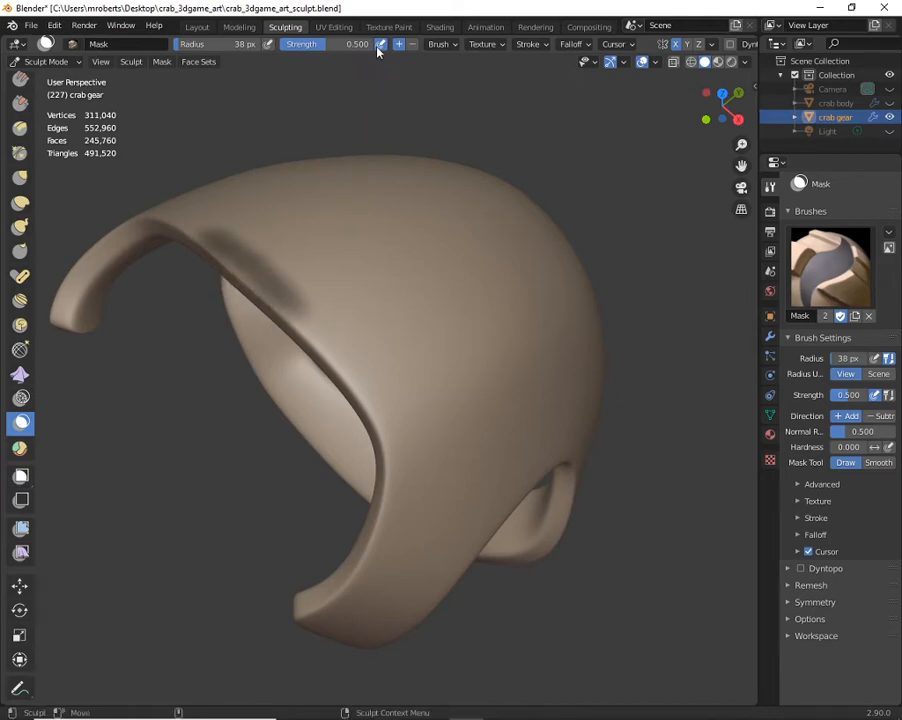
{"action": "left_click", "coordinate": [335, 44]}
{"action": "type", "text": "1"}
{"action": "key", "text": "Return"}
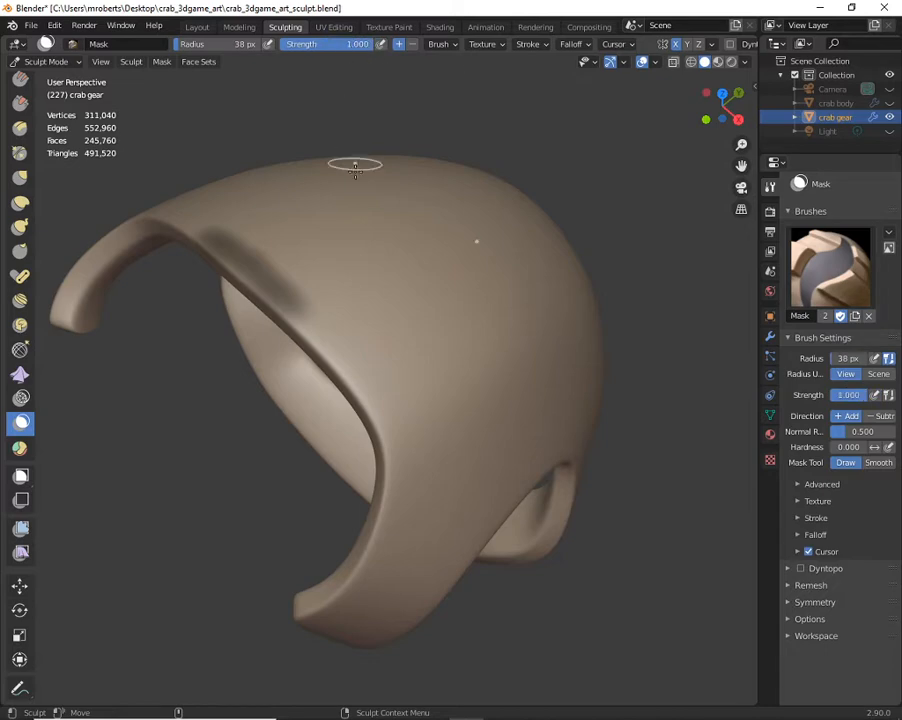
Paint a mask band along the crab gear's front opening rim and around the end of the front prong
{"action": "mouse_move", "coordinate": [245, 258]}
{"action": "left_mouse_down"}
{"action": "mouse_move", "coordinate": [170, 185]}
{"action": "mouse_move", "coordinate": [337, 352]}
{"action": "mouse_move", "coordinate": [215, 210]}
{"action": "mouse_move", "coordinate": [175, 185]}
{"action": "mouse_move", "coordinate": [378, 392]}
{"action": "left_mouse_up"}
{"action": "middle_click_drag", "start_coordinate": [378, 392], "coordinate": [342, 336]}
{"action": "mouse_move", "coordinate": [324, 284]}
{"action": "left_mouse_down"}
{"action": "mouse_move", "coordinate": [336, 318]}
{"action": "mouse_move", "coordinate": [319, 257]}
{"action": "mouse_move", "coordinate": [334, 346]}
{"action": "mouse_move", "coordinate": [330, 334]}
{"action": "left_mouse_up"}
{"action": "middle_click_drag", "start_coordinate": [330, 334], "coordinate": [364, 320]}
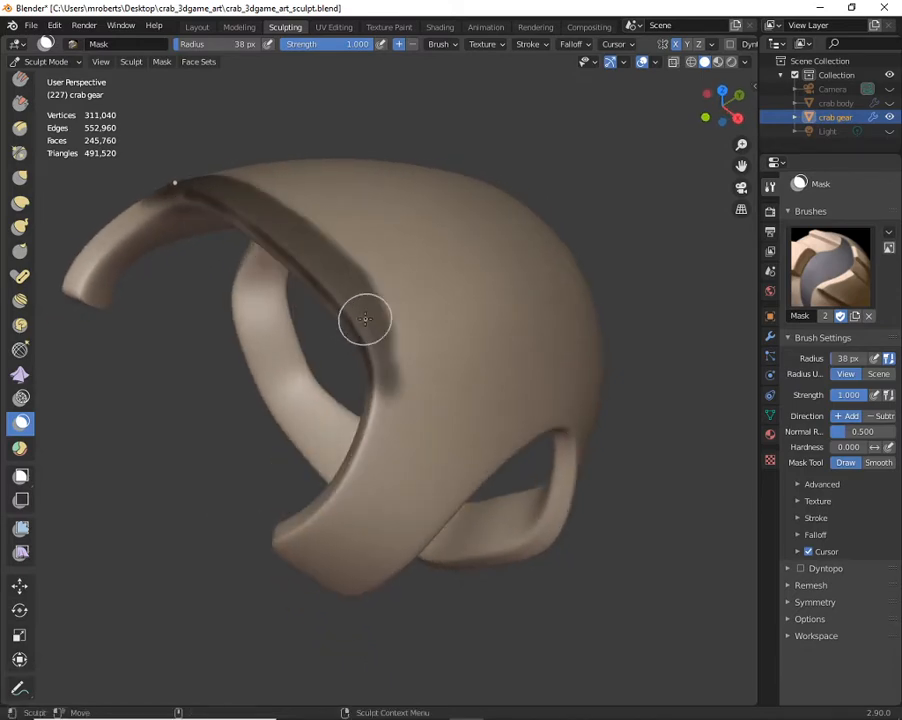
{"action": "mouse_move", "coordinate": [364, 320]}
{"action": "left_mouse_down"}
{"action": "mouse_move", "coordinate": [380, 368]}
{"action": "mouse_move", "coordinate": [366, 465]}
{"action": "mouse_move", "coordinate": [345, 500]}
{"action": "mouse_move", "coordinate": [285, 538]}
{"action": "left_mouse_up"}
{"action": "mouse_move", "coordinate": [285, 538]}
{"action": "left_mouse_down"}
{"action": "mouse_move", "coordinate": [322, 502]}
{"action": "mouse_move", "coordinate": [359, 432]}
{"action": "mouse_move", "coordinate": [372, 376]}
{"action": "left_mouse_up"}
{"action": "left_click_drag", "start_coordinate": [366, 292], "coordinate": [380, 422]}
{"action": "mouse_move", "coordinate": [382, 424]}
{"action": "left_mouse_down"}
{"action": "mouse_move", "coordinate": [393, 382]}
{"action": "mouse_move", "coordinate": [350, 276]}
{"action": "mouse_move", "coordinate": [387, 350]}
{"action": "mouse_move", "coordinate": [372, 423]}
{"action": "mouse_move", "coordinate": [368, 399]}
{"action": "mouse_move", "coordinate": [385, 392]}
{"action": "mouse_move", "coordinate": [370, 410]}
{"action": "mouse_move", "coordinate": [419, 451]}
{"action": "mouse_move", "coordinate": [352, 392]}
{"action": "mouse_move", "coordinate": [397, 445]}
{"action": "mouse_move", "coordinate": [404, 431]}
{"action": "left_mouse_up"}
{"action": "middle_click_drag", "start_coordinate": [404, 431], "coordinate": [305, 387]}
{"action": "mouse_move", "coordinate": [180, 400]}
{"action": "left_mouse_down"}
{"action": "mouse_move", "coordinate": [198, 413]}
{"action": "mouse_move", "coordinate": [391, 336]}
{"action": "mouse_move", "coordinate": [445, 342]}
{"action": "mouse_move", "coordinate": [350, 340]}
{"action": "mouse_move", "coordinate": [250, 370]}
{"action": "mouse_move", "coordinate": [196, 408]}
{"action": "mouse_move", "coordinate": [382, 346]}
{"action": "mouse_move", "coordinate": [444, 340]}
{"action": "mouse_move", "coordinate": [498, 355]}
{"action": "mouse_move", "coordinate": [512, 388]}
{"action": "mouse_move", "coordinate": [508, 415]}
{"action": "mouse_move", "coordinate": [472, 390]}
{"action": "left_mouse_up"}
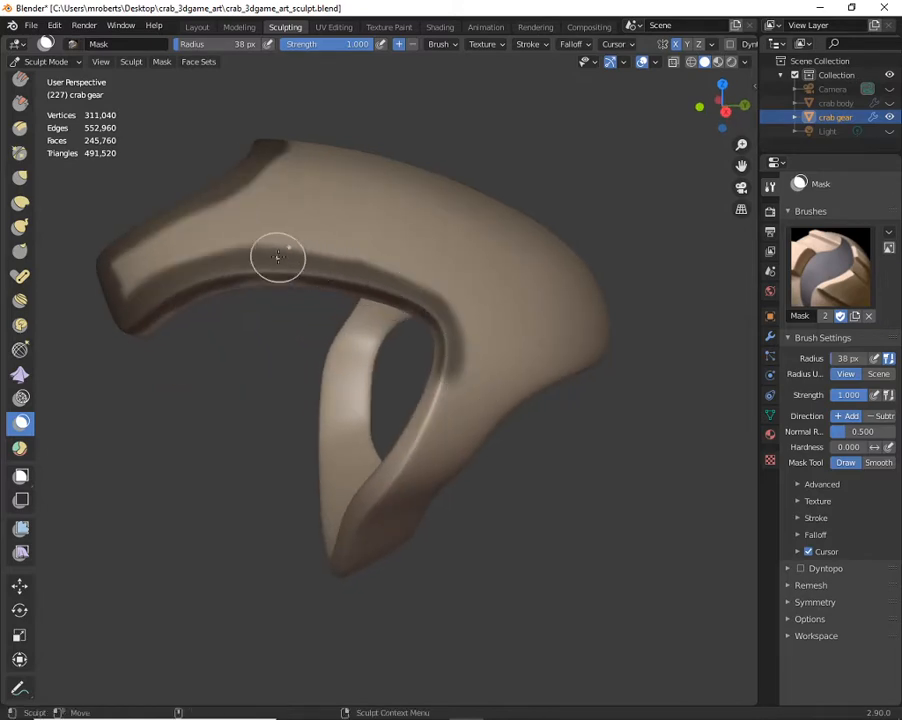
Strengthen the mask on the front opening rim and extend it down the strap's front edge to its lower end
{"action": "left_click_drag", "start_coordinate": [278, 256], "coordinate": [410, 293]}
{"action": "mouse_move", "coordinate": [456, 340]}
{"action": "left_mouse_down"}
{"action": "mouse_move", "coordinate": [427, 427]}
{"action": "mouse_move", "coordinate": [457, 366]}
{"action": "left_mouse_up"}
{"action": "mouse_move", "coordinate": [499, 288]}
{"action": "left_mouse_down"}
{"action": "mouse_move", "coordinate": [473, 357]}
{"action": "mouse_move", "coordinate": [433, 402]}
{"action": "mouse_move", "coordinate": [415, 456]}
{"action": "mouse_move", "coordinate": [432, 408]}
{"action": "left_mouse_up"}
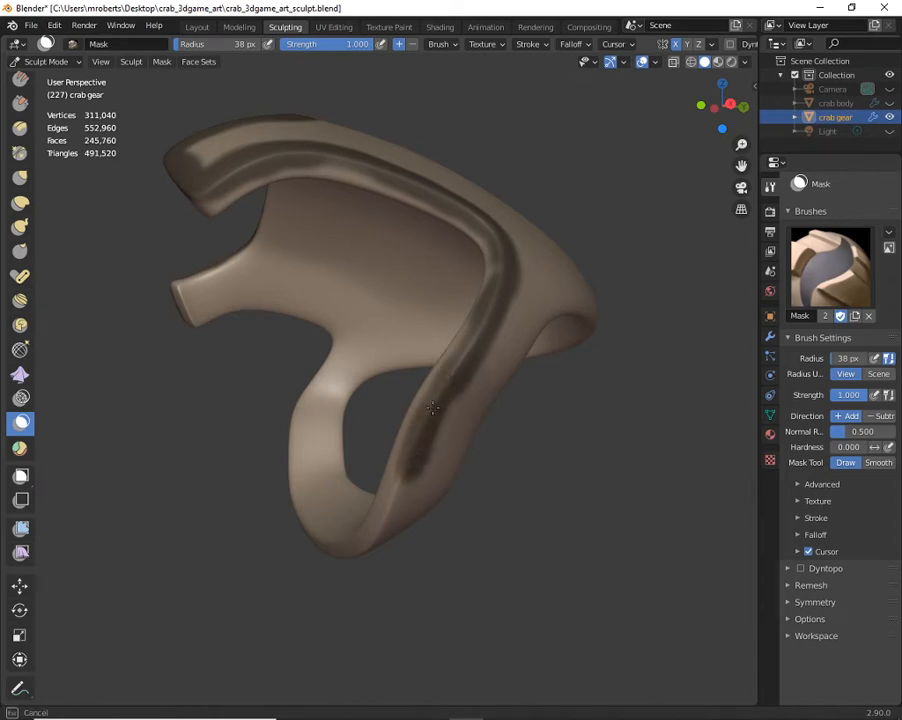
{"action": "left_click_drag", "start_coordinate": [463, 348], "coordinate": [470, 330]}
{"action": "left_click", "coordinate": [527, 45]}
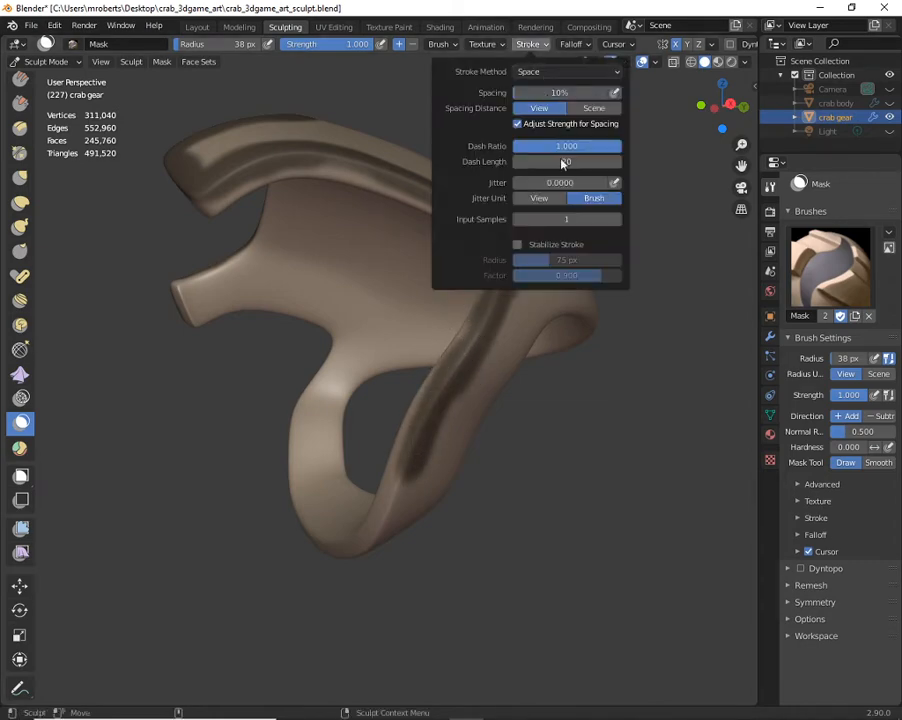
{"action": "mouse_move", "coordinate": [514, 248]}
{"action": "middle_mouse_down"}
{"action": "mouse_move", "coordinate": [392, 372]}
{"action": "mouse_move", "coordinate": [412, 308]}
{"action": "middle_mouse_up"}
{"action": "mouse_move", "coordinate": [426, 282]}
{"action": "left_mouse_down"}
{"action": "mouse_move", "coordinate": [380, 425]}
{"action": "mouse_move", "coordinate": [328, 491]}
{"action": "left_mouse_up"}
{"action": "middle_click_drag", "start_coordinate": [328, 491], "coordinate": [346, 441]}
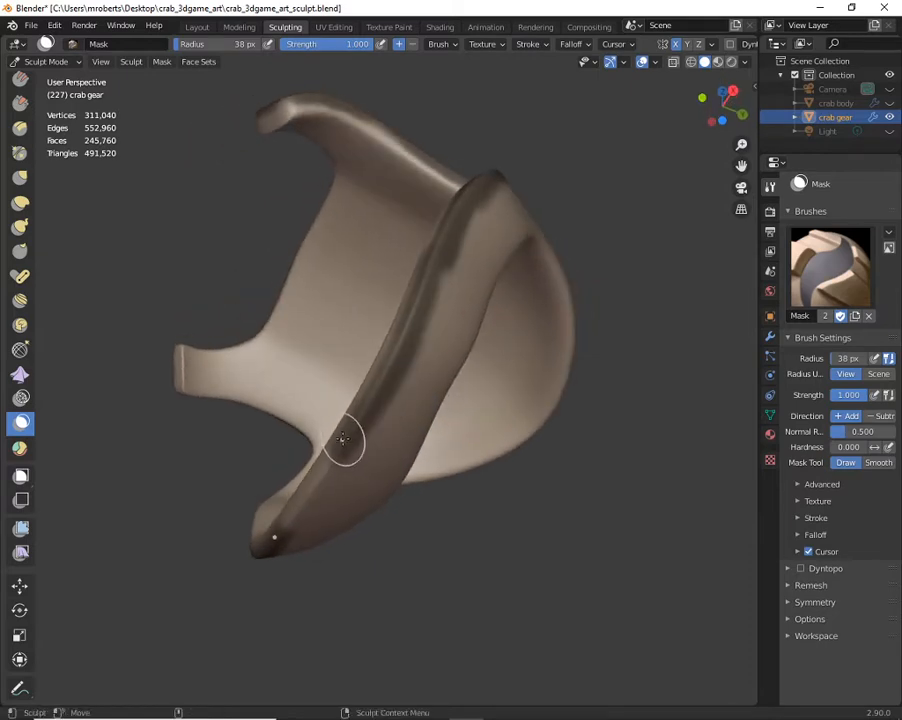
{"action": "left_click_drag", "start_coordinate": [346, 441], "coordinate": [314, 498]}
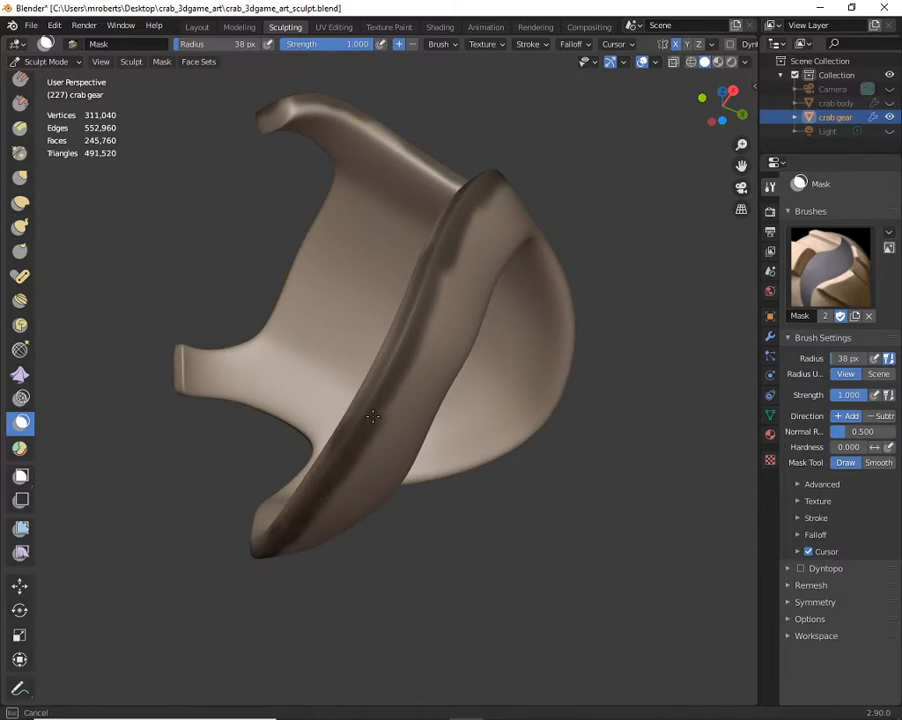
Mask the shell's lower side edge from the rear towards the top of the side opening
{"action": "middle_click_drag", "start_coordinate": [479, 203], "coordinate": [425, 335]}
{"action": "mouse_move", "coordinate": [567, 327]}
{"action": "left_mouse_down"}
{"action": "mouse_move", "coordinate": [580, 333]}
{"action": "mouse_move", "coordinate": [406, 314]}
{"action": "mouse_move", "coordinate": [628, 327]}
{"action": "left_mouse_up"}
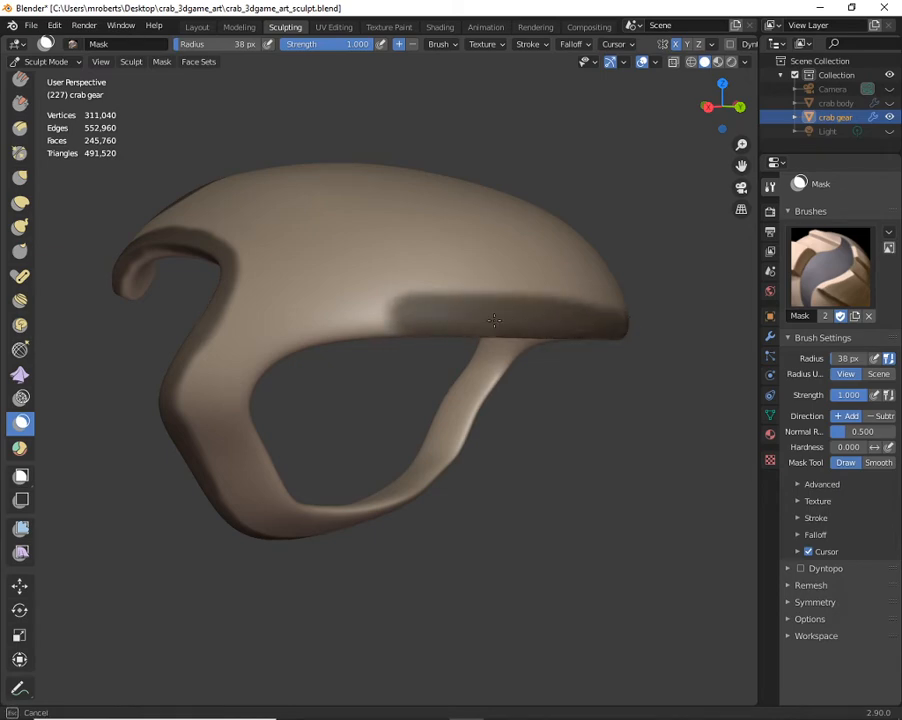
{"action": "left_click_drag", "start_coordinate": [494, 320], "coordinate": [494, 315]}
{"action": "middle_click_drag", "start_coordinate": [534, 312], "coordinate": [468, 325]}
{"action": "mouse_move", "coordinate": [468, 325]}
{"action": "left_mouse_down"}
{"action": "mouse_move", "coordinate": [580, 340]}
{"action": "mouse_move", "coordinate": [428, 344]}
{"action": "left_mouse_up"}
{"action": "middle_click_drag", "start_coordinate": [428, 344], "coordinate": [508, 348]}
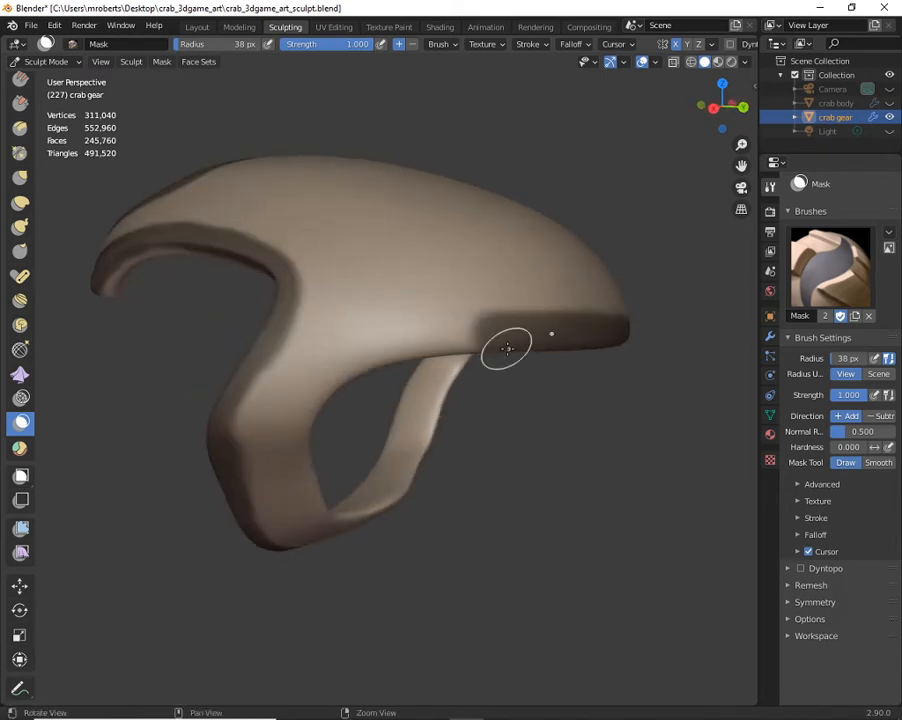
{"action": "mouse_move", "coordinate": [507, 348]}
{"action": "left_mouse_down"}
{"action": "mouse_move", "coordinate": [503, 334]}
{"action": "mouse_move", "coordinate": [396, 346]}
{"action": "left_mouse_up"}
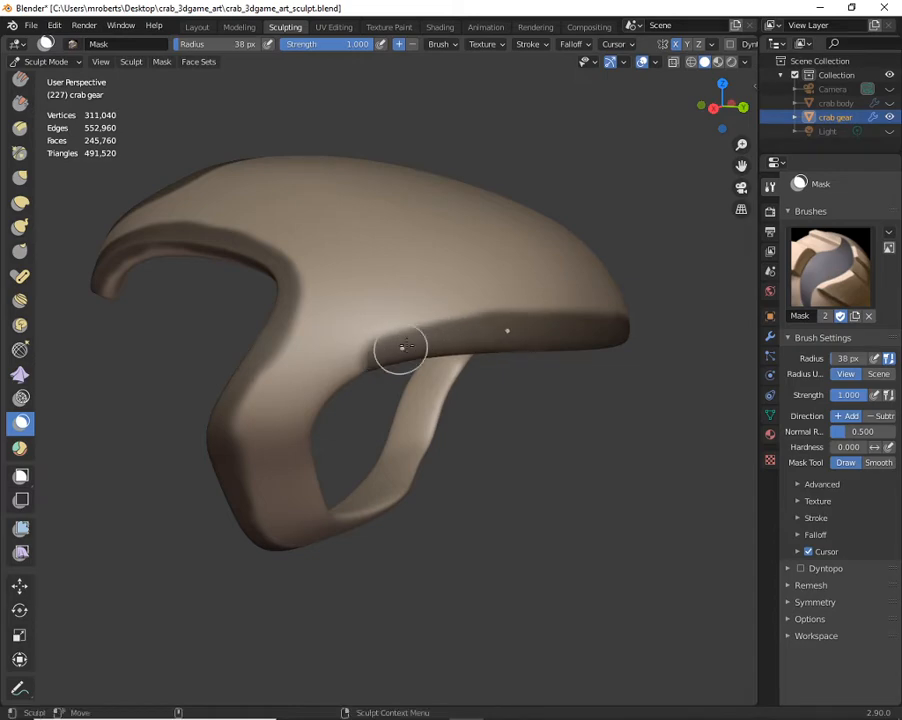
Fill out the mask along the shell's lower side edge and continue it around the side opening onto the strap
{"action": "middle_click_drag", "start_coordinate": [396, 346], "coordinate": [384, 354]}
{"action": "mouse_move", "coordinate": [536, 354]}
{"action": "middle_mouse_down"}
{"action": "mouse_move", "coordinate": [424, 357]}
{"action": "mouse_move", "coordinate": [523, 359]}
{"action": "middle_mouse_up"}
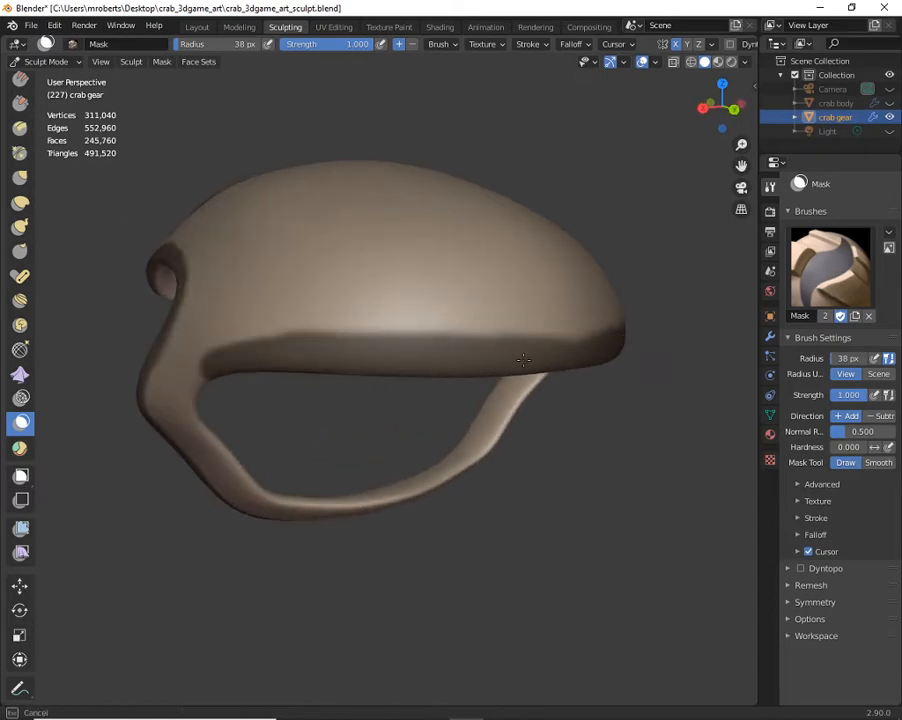
{"action": "middle_click_drag", "start_coordinate": [580, 347], "coordinate": [437, 359]}
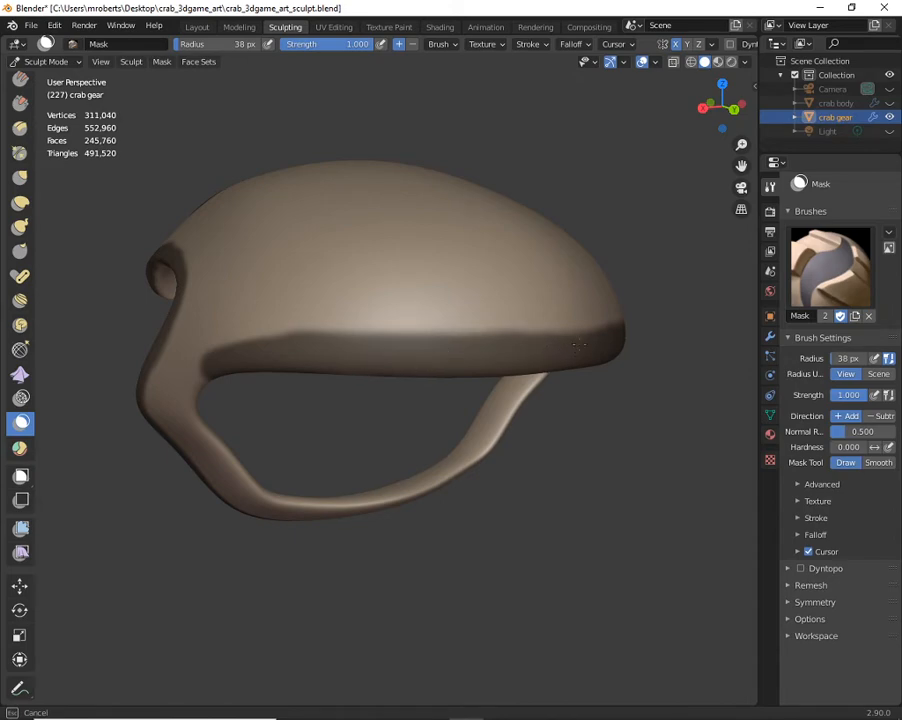
{"action": "mouse_move", "coordinate": [578, 346]}
{"action": "middle_mouse_down"}
{"action": "mouse_move", "coordinate": [467, 326]}
{"action": "mouse_move", "coordinate": [352, 334]}
{"action": "mouse_move", "coordinate": [325, 360]}
{"action": "middle_mouse_up"}
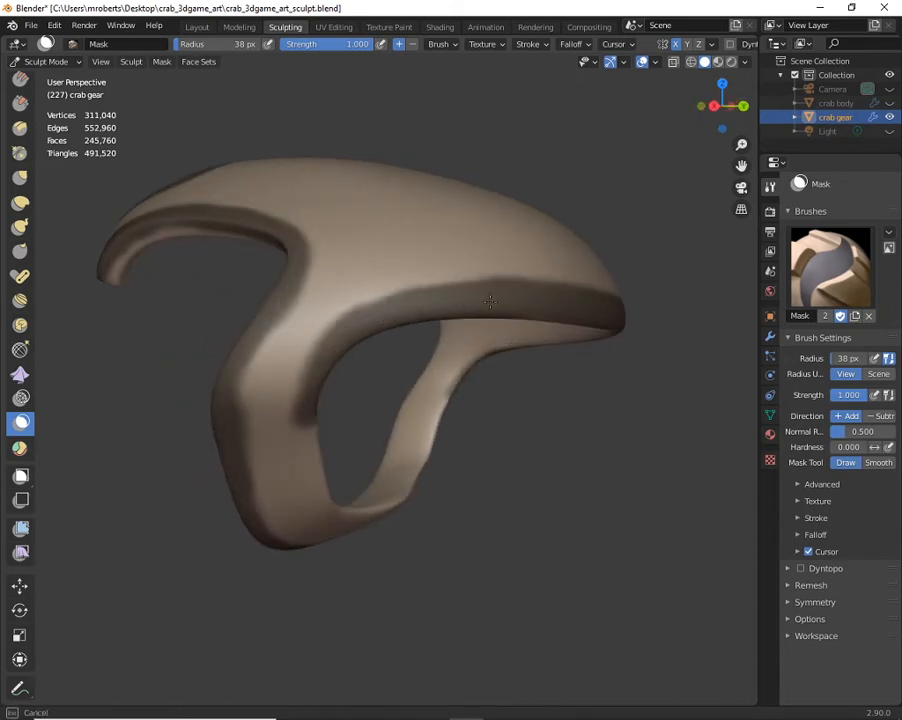
{"action": "middle_click_drag", "start_coordinate": [489, 301], "coordinate": [352, 312]}
{"action": "middle_click_drag", "start_coordinate": [300, 430], "coordinate": [285, 447]}
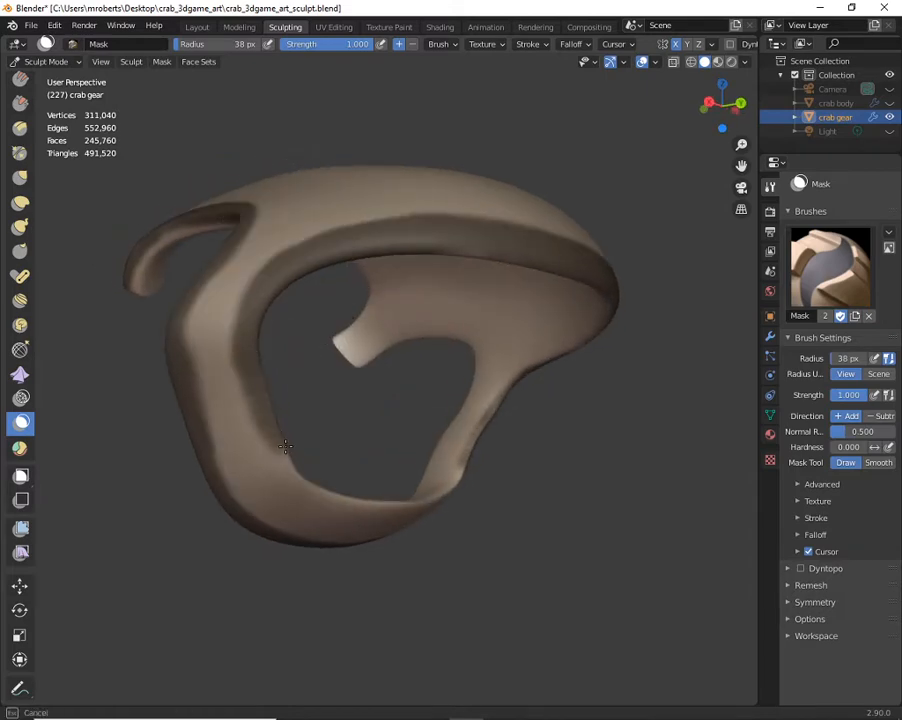
Mask the strap's inner edge down around the bottom of the side opening
{"action": "left_click_drag", "start_coordinate": [285, 446], "coordinate": [282, 440]}
{"action": "left_click_drag", "start_coordinate": [256, 373], "coordinate": [284, 438]}
{"action": "middle_click_drag", "start_coordinate": [296, 443], "coordinate": [271, 416]}
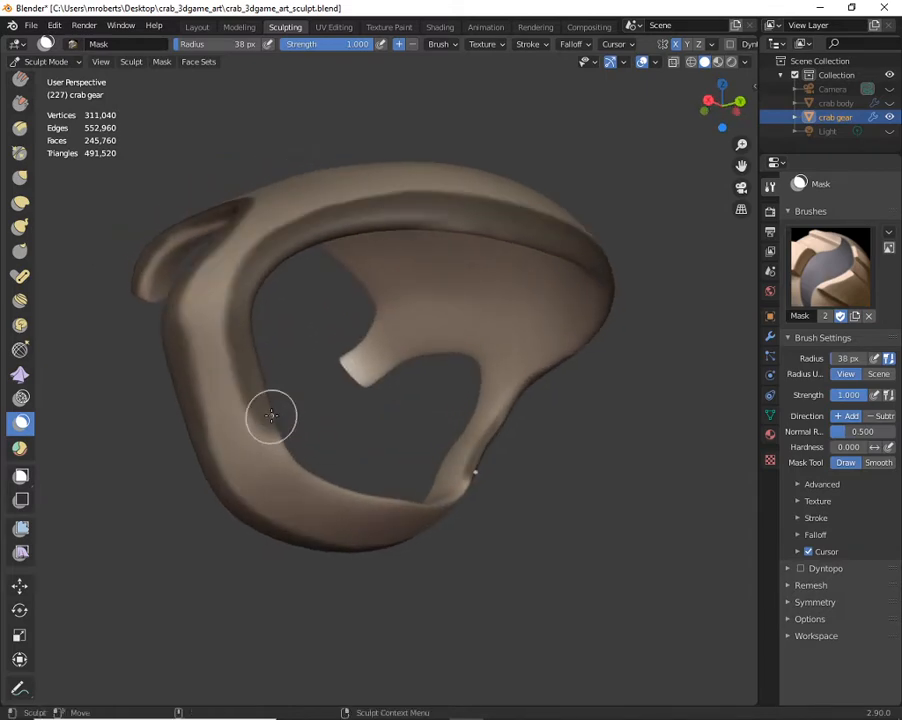
{"action": "left_click_drag", "start_coordinate": [261, 398], "coordinate": [301, 471]}
{"action": "mouse_move", "coordinate": [264, 407]}
{"action": "left_mouse_down"}
{"action": "mouse_move", "coordinate": [262, 426]}
{"action": "mouse_move", "coordinate": [306, 467]}
{"action": "left_mouse_up"}
{"action": "middle_click_drag", "start_coordinate": [310, 472], "coordinate": [270, 441]}
{"action": "mouse_move", "coordinate": [270, 441]}
{"action": "left_mouse_down"}
{"action": "mouse_move", "coordinate": [315, 469]}
{"action": "mouse_move", "coordinate": [407, 496]}
{"action": "mouse_move", "coordinate": [356, 478]}
{"action": "left_mouse_up"}
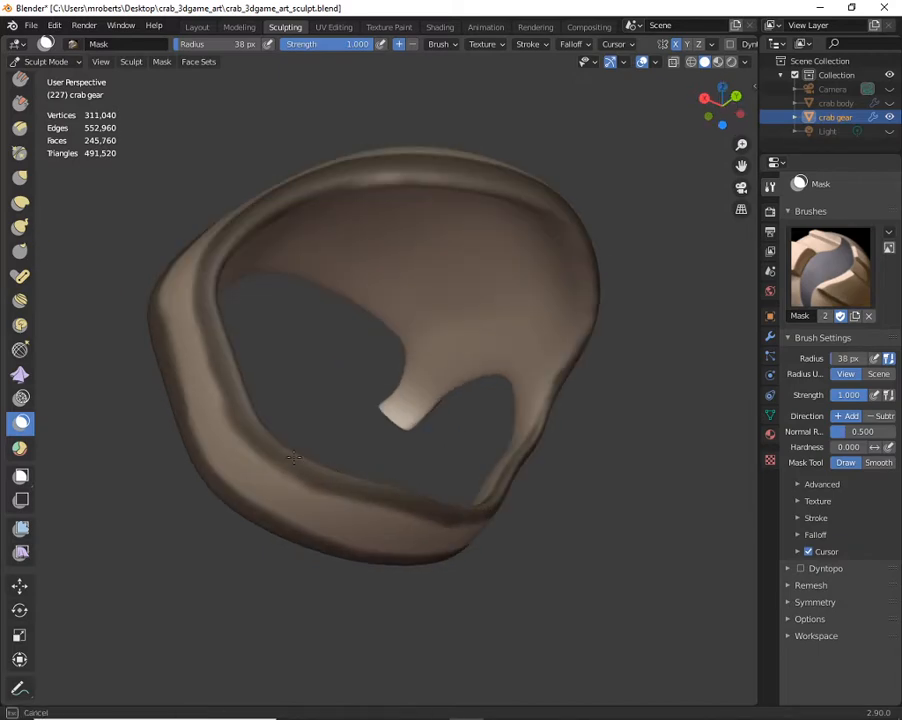
Erase excess mask along the middle of the strap to even out the unmasked band
{"action": "middle_click_drag", "start_coordinate": [218, 355], "coordinate": [330, 320]}
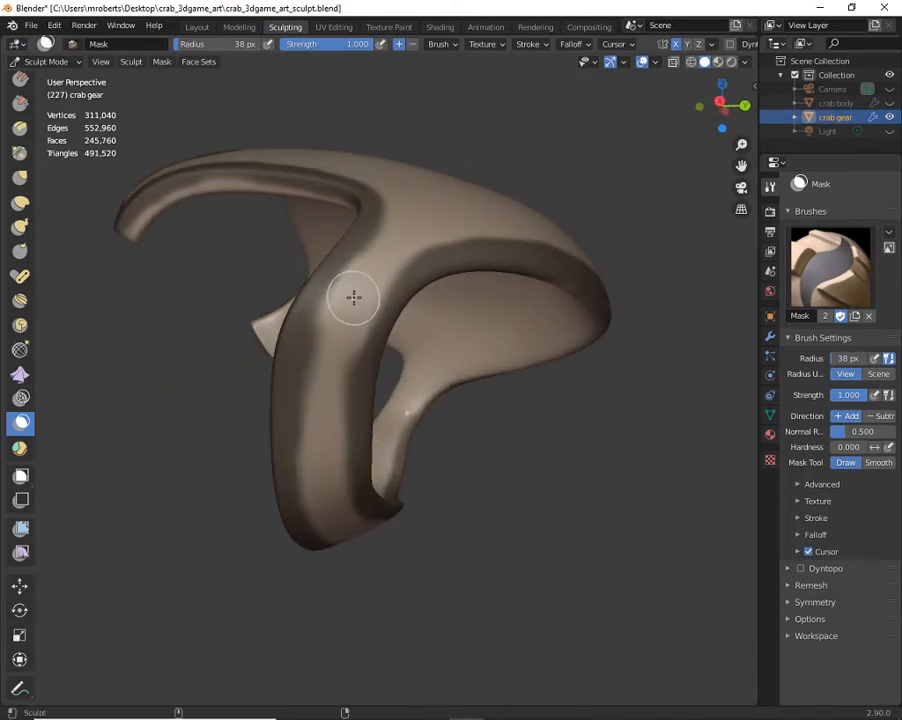
{"action": "left_click_drag", "start_coordinate": [354, 298], "coordinate": [304, 424], "text": "ctrl"}
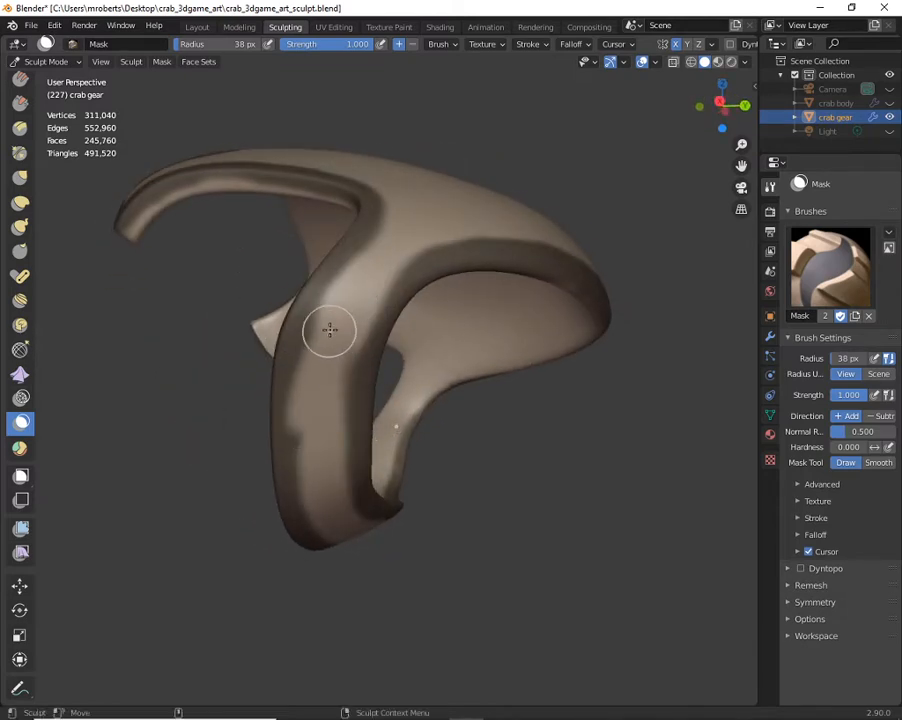
{"action": "middle_click_drag", "start_coordinate": [301, 353], "coordinate": [341, 381]}
{"action": "left_click_drag", "start_coordinate": [337, 364], "coordinate": [373, 309], "text": "ctrl"}
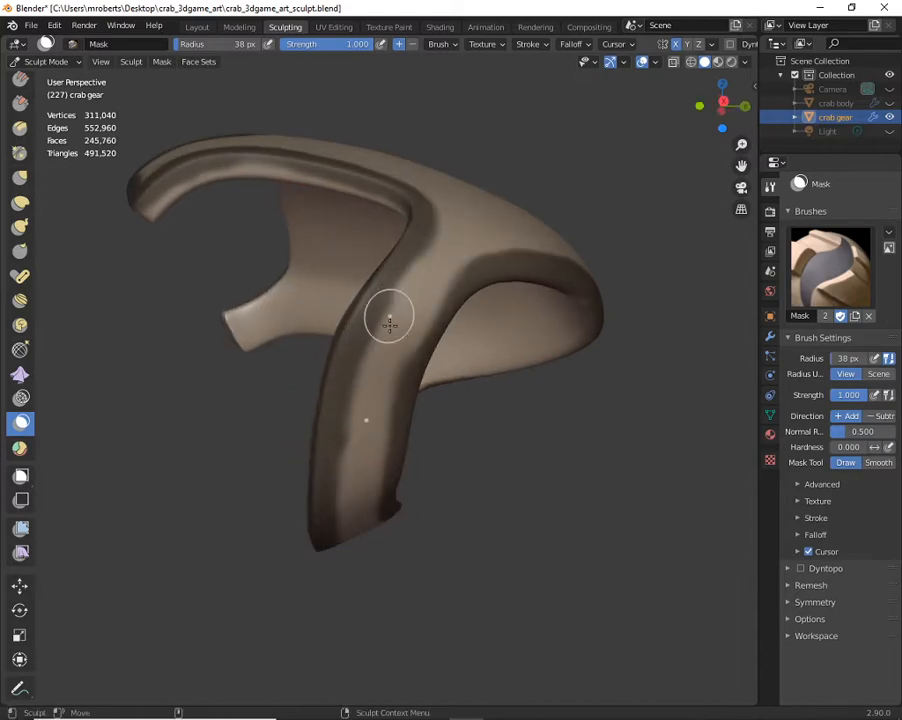
{"action": "mouse_move", "coordinate": [374, 382]}
{"action": "left_mouse_down", "text": "ctrl"}
{"action": "mouse_move", "coordinate": [351, 465]}
{"action": "mouse_move", "coordinate": [357, 454]}
{"action": "left_mouse_up", "text": "ctrl"}
{"action": "mouse_move", "coordinate": [359, 448]}
{"action": "left_mouse_down", "text": "ctrl"}
{"action": "mouse_move", "coordinate": [356, 481]}
{"action": "mouse_move", "coordinate": [362, 456]}
{"action": "left_mouse_up", "text": "ctrl"}
{"action": "mouse_move", "coordinate": [389, 352]}
{"action": "left_mouse_down", "text": "ctrl"}
{"action": "mouse_move", "coordinate": [388, 366]}
{"action": "mouse_move", "coordinate": [396, 361]}
{"action": "left_mouse_up", "text": "ctrl"}
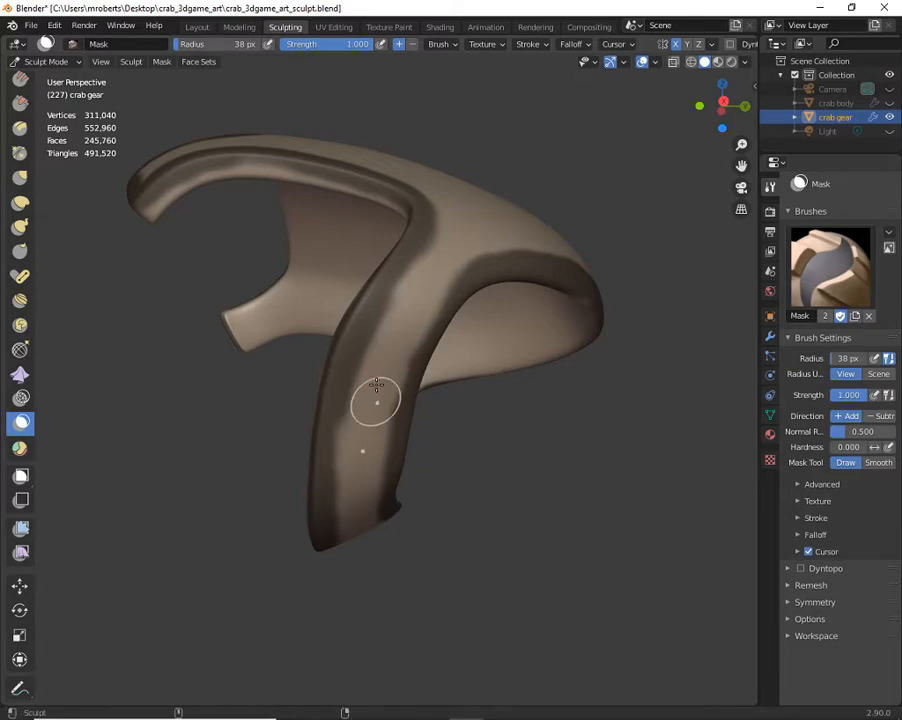
Retouch the mask border on the strap's rear edge up to the side opening's upper corner
{"action": "mouse_move", "coordinate": [381, 364]}
{"action": "middle_mouse_down"}
{"action": "mouse_move", "coordinate": [350, 357]}
{"action": "mouse_move", "coordinate": [345, 400]}
{"action": "middle_mouse_up"}
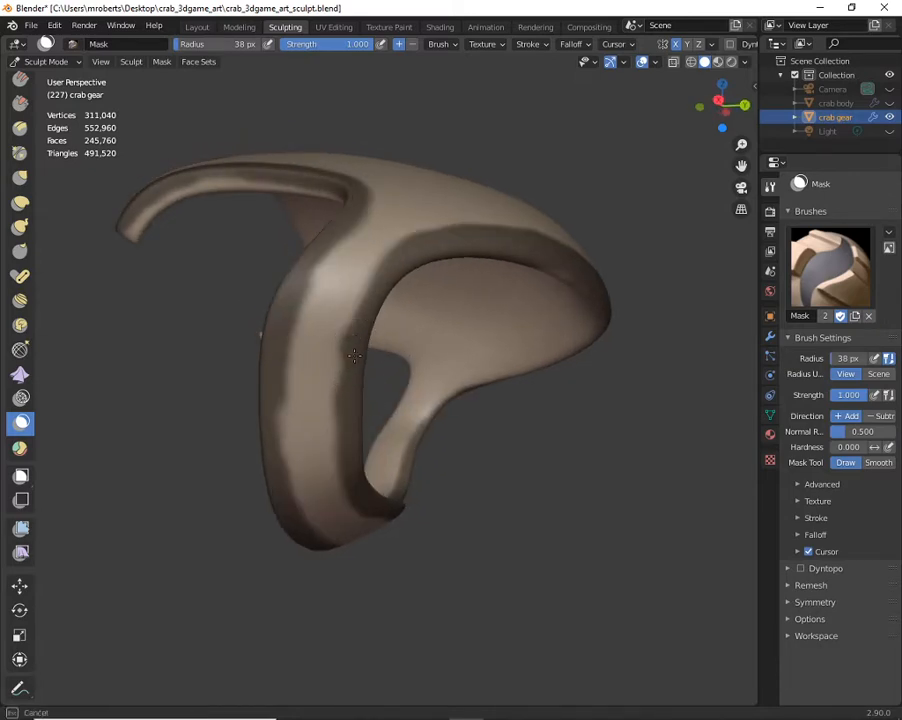
{"action": "middle_click_drag", "start_coordinate": [342, 345], "coordinate": [372, 283]}
{"action": "left_click_drag", "start_coordinate": [351, 497], "coordinate": [348, 485]}
{"action": "mouse_move", "coordinate": [363, 380]}
{"action": "left_mouse_down"}
{"action": "mouse_move", "coordinate": [384, 322]}
{"action": "mouse_move", "coordinate": [388, 262]}
{"action": "left_mouse_up"}
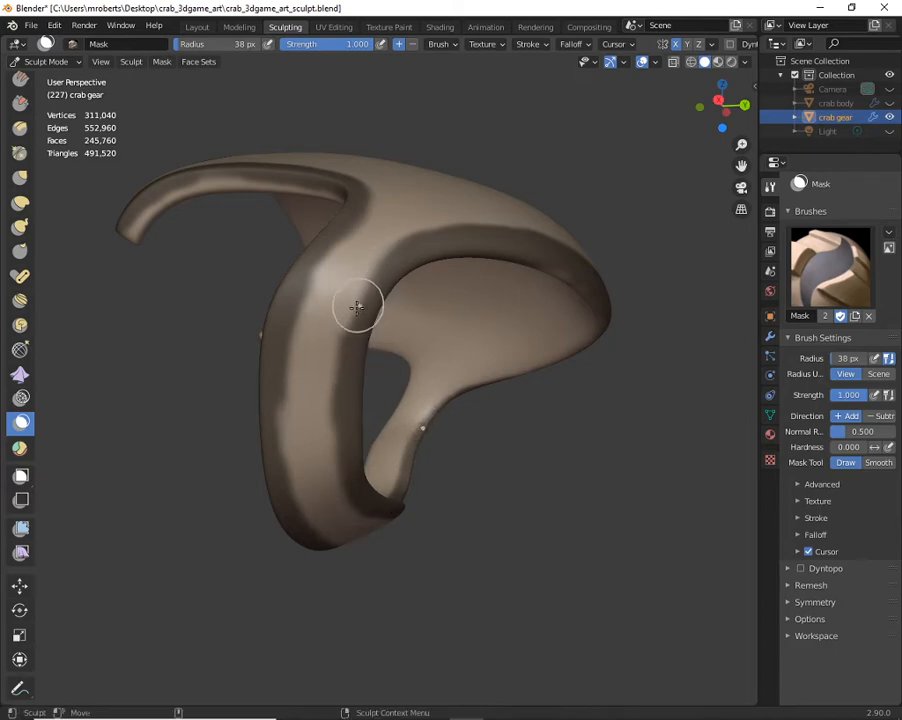
{"action": "middle_click_drag", "start_coordinate": [346, 343], "coordinate": [354, 331]}
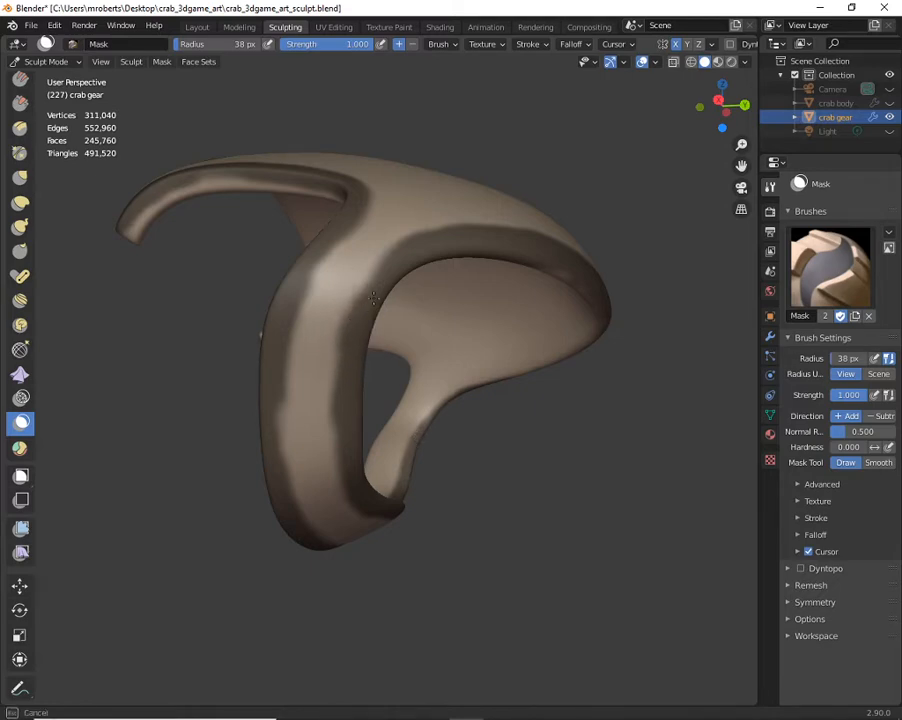
Examine the mask along the shell's rim, the side openings and the strap from all around
{"action": "mouse_move", "coordinate": [412, 260]}
{"action": "middle_mouse_down"}
{"action": "mouse_move", "coordinate": [343, 372]}
{"action": "mouse_move", "coordinate": [374, 320]}
{"action": "mouse_move", "coordinate": [366, 340]}
{"action": "middle_mouse_up"}
{"action": "mouse_move", "coordinate": [354, 385]}
{"action": "middle_mouse_down"}
{"action": "mouse_move", "coordinate": [366, 326]}
{"action": "mouse_move", "coordinate": [318, 347]}
{"action": "middle_mouse_up"}
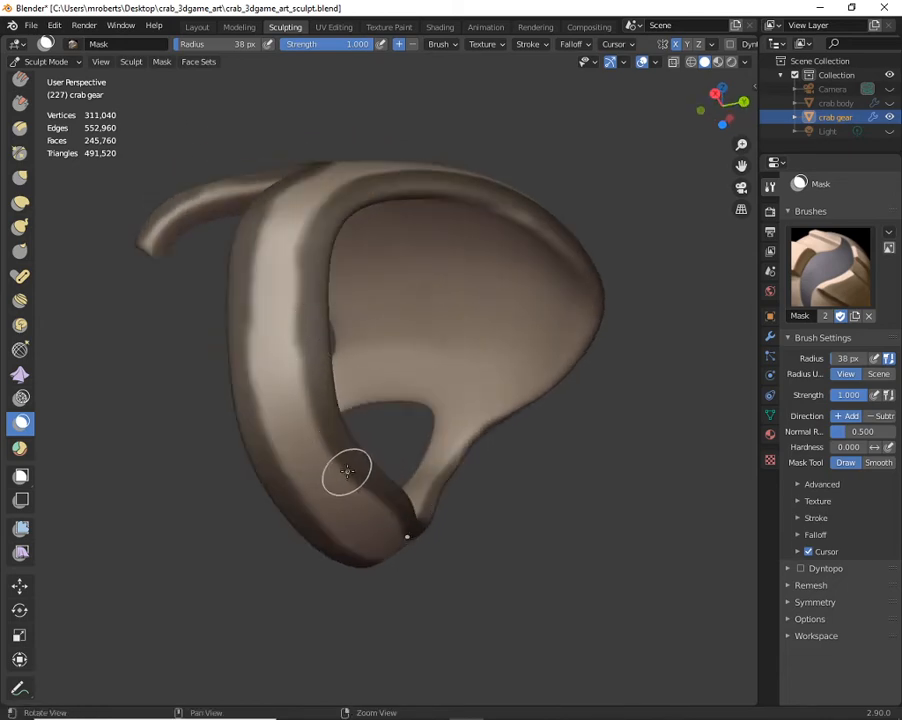
{"action": "mouse_move", "coordinate": [346, 469]}
{"action": "middle_mouse_down"}
{"action": "mouse_move", "coordinate": [338, 442]}
{"action": "mouse_move", "coordinate": [370, 457]}
{"action": "middle_mouse_up"}
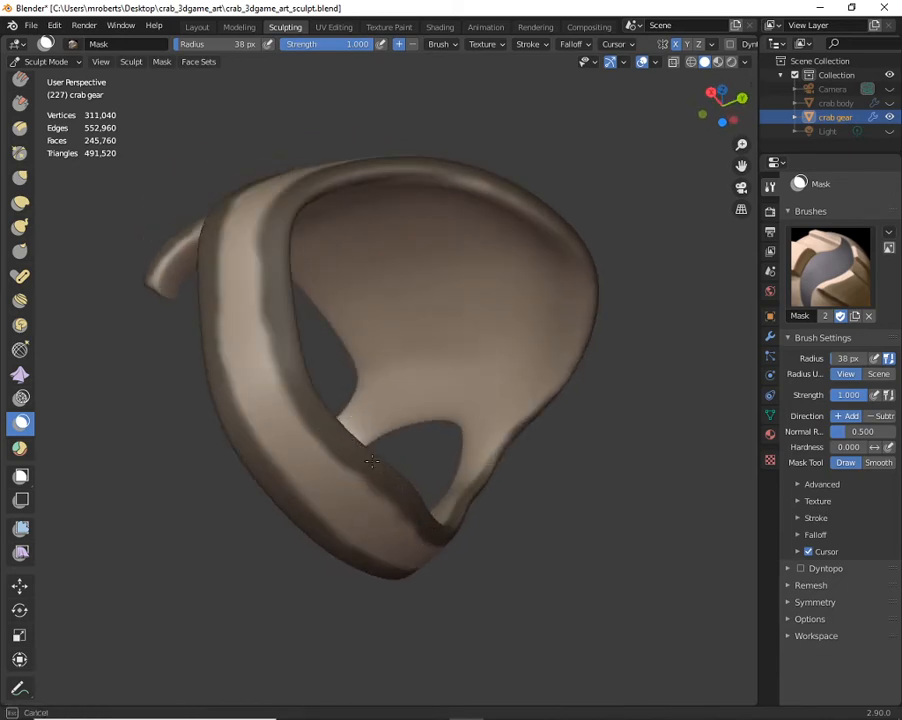
{"action": "mouse_move", "coordinate": [378, 470]}
{"action": "middle_mouse_down"}
{"action": "mouse_move", "coordinate": [352, 464]}
{"action": "mouse_move", "coordinate": [380, 348]}
{"action": "mouse_move", "coordinate": [409, 364]}
{"action": "middle_mouse_up"}
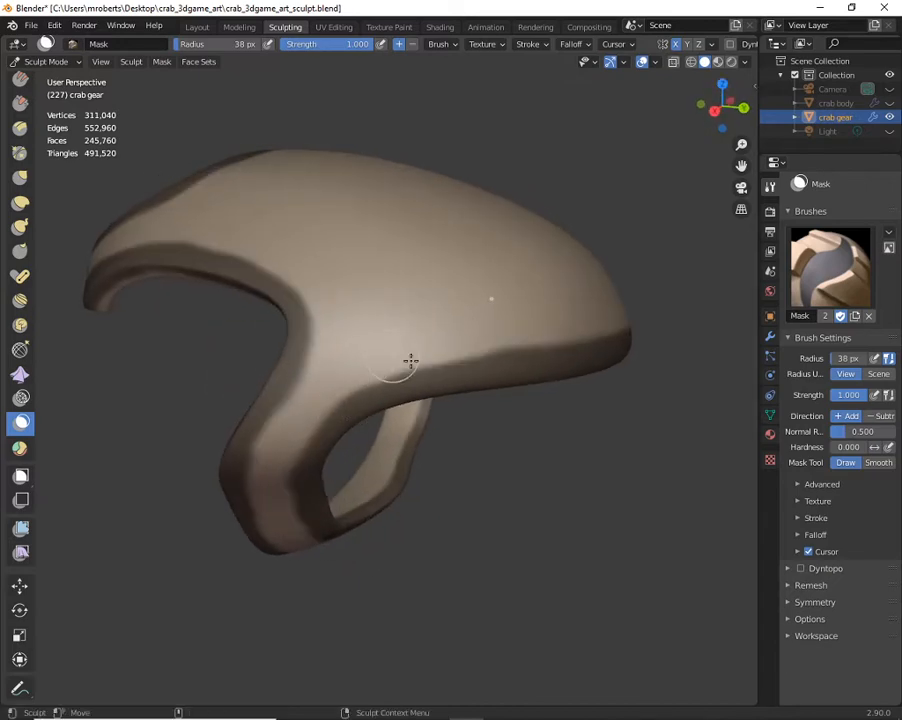
{"action": "middle_click_drag", "start_coordinate": [366, 253], "coordinate": [469, 227]}
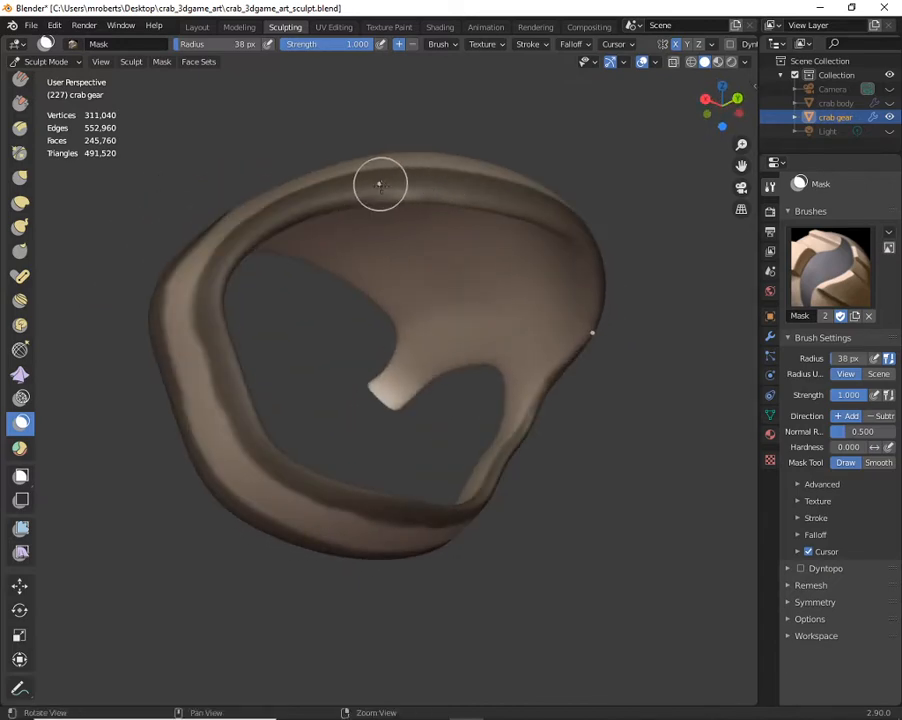
{"action": "mouse_move", "coordinate": [378, 183]}
{"action": "middle_mouse_down"}
{"action": "mouse_move", "coordinate": [495, 280]}
{"action": "mouse_move", "coordinate": [491, 295]}
{"action": "mouse_move", "coordinate": [405, 356]}
{"action": "mouse_move", "coordinate": [340, 280]}
{"action": "mouse_move", "coordinate": [363, 205]}
{"action": "middle_mouse_up"}
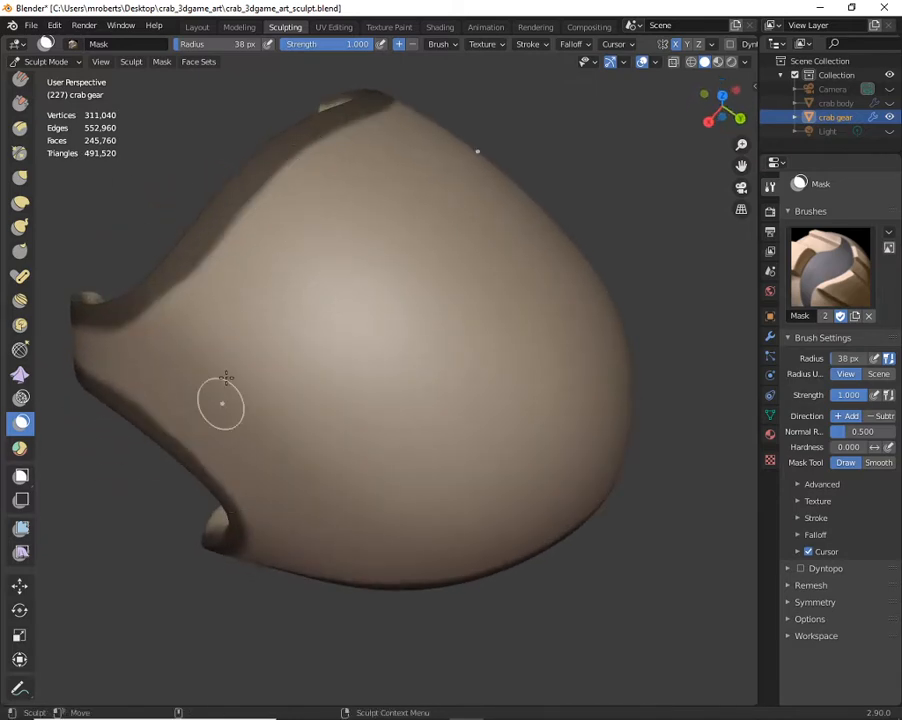
{"action": "mouse_move", "coordinate": [336, 304]}
{"action": "middle_mouse_down"}
{"action": "mouse_move", "coordinate": [346, 238]}
{"action": "mouse_move", "coordinate": [334, 208]}
{"action": "mouse_move", "coordinate": [346, 262]}
{"action": "mouse_move", "coordinate": [360, 228]}
{"action": "middle_mouse_up"}
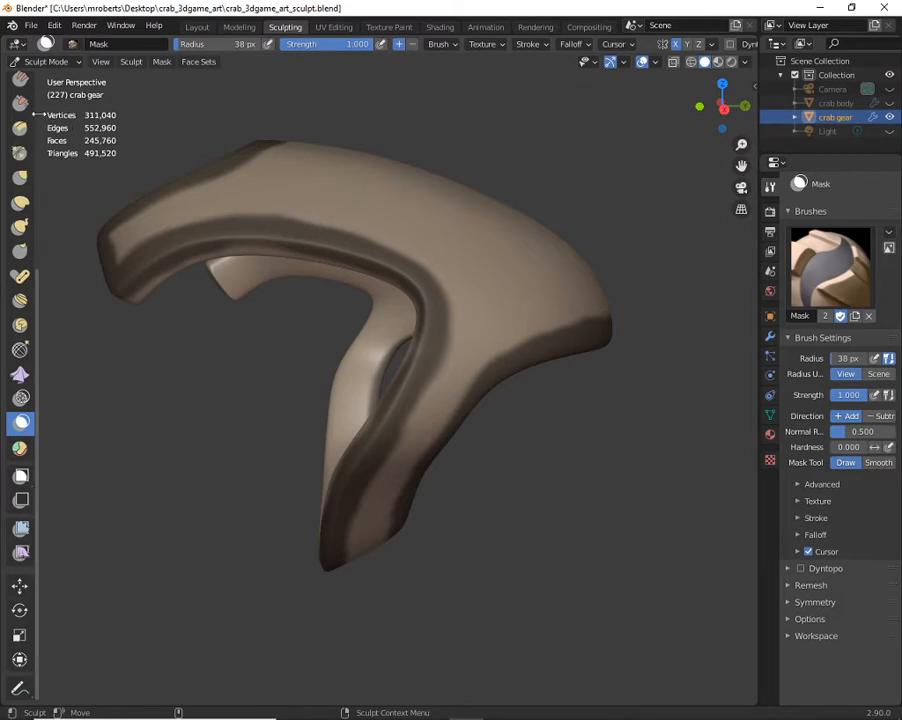
Switch to the Draw brush, try a stroke on the shell beside the masked side-opening edge, and undo it
{"action": "scroll", "coordinate": [22, 204], "scroll_direction": "up", "scroll_amount": 5}
{"action": "scroll", "coordinate": [22, 208], "scroll_direction": "up", "scroll_amount": 2}
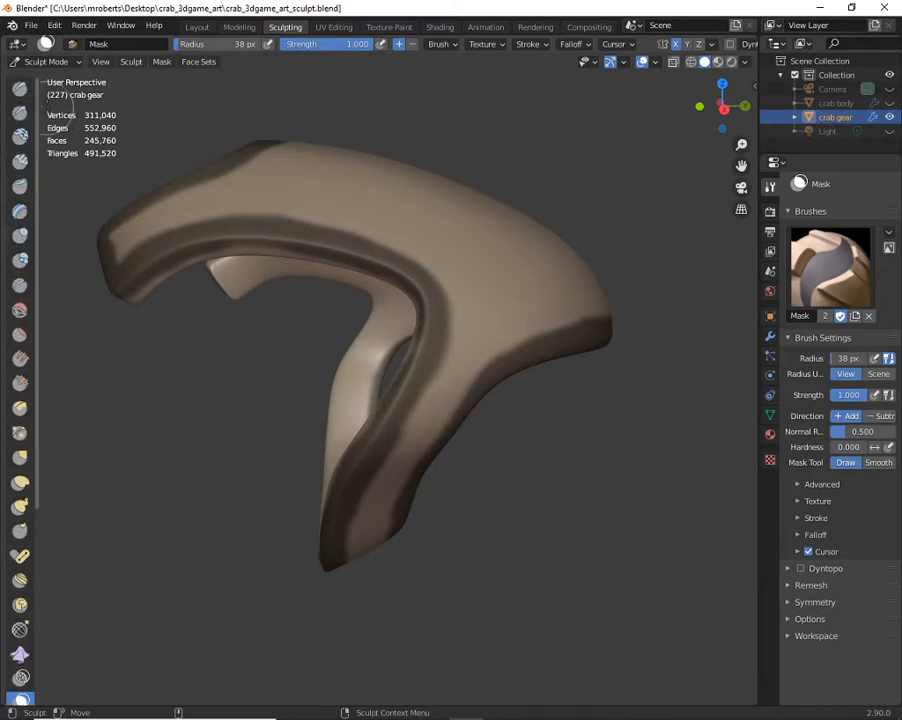
{"action": "left_click", "coordinate": [21, 90]}
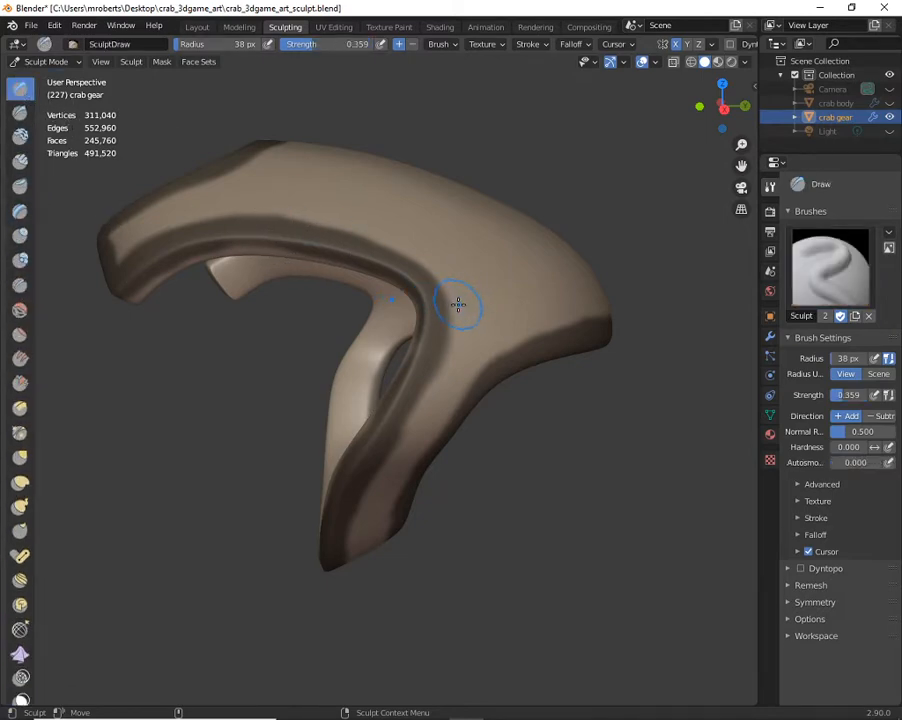
{"action": "mouse_move", "coordinate": [458, 304]}
{"action": "left_mouse_down"}
{"action": "mouse_move", "coordinate": [403, 248]}
{"action": "mouse_move", "coordinate": [438, 281]}
{"action": "mouse_move", "coordinate": [458, 207]}
{"action": "left_mouse_up"}
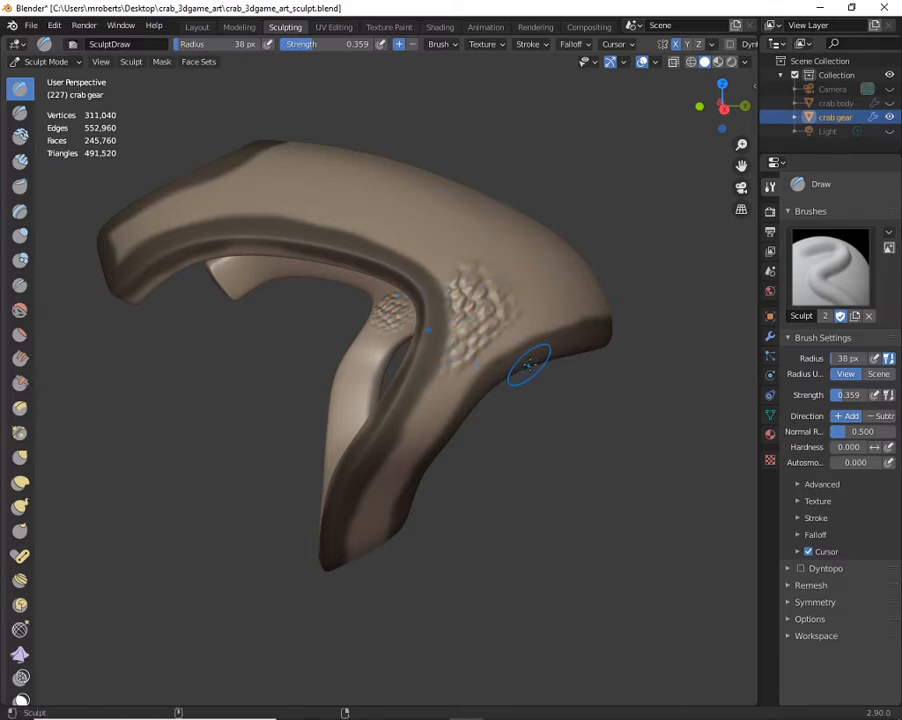
{"action": "key", "text": "ctrl+z"}
{"action": "key", "text": "ctrl+z"}
Remove the assigned texture from the Draw brush so that it has none
{"action": "left_click", "coordinate": [488, 44]}
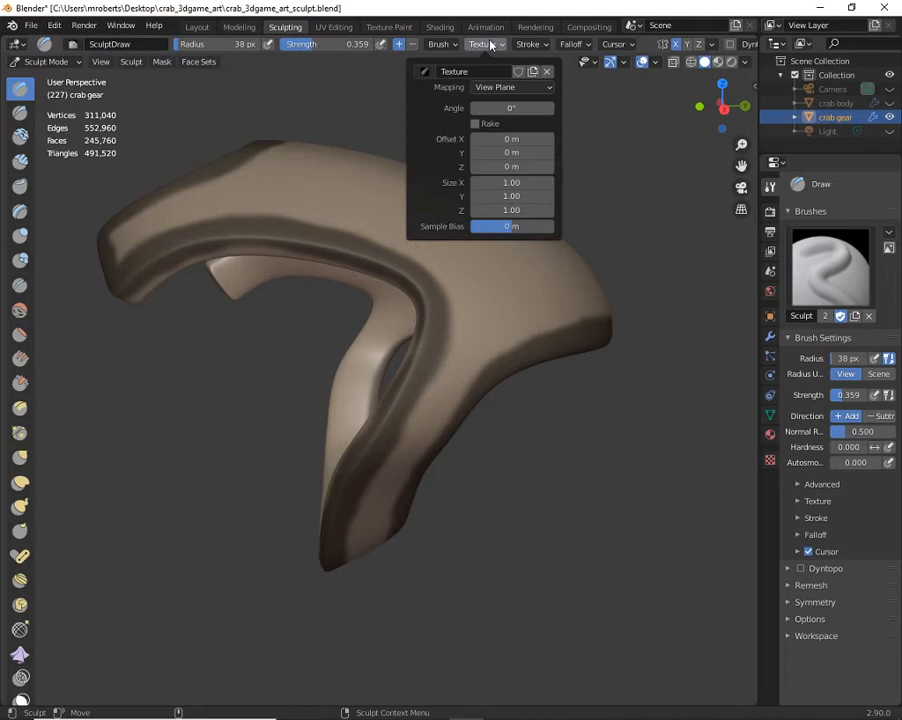
{"action": "left_click", "coordinate": [421, 71]}
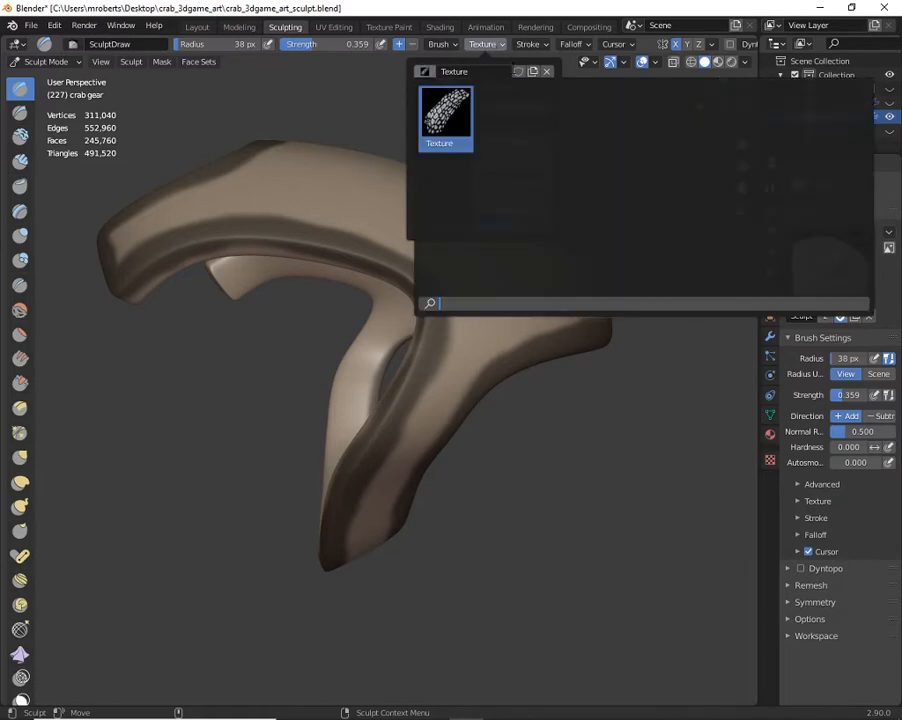
{"action": "left_click", "coordinate": [547, 72]}
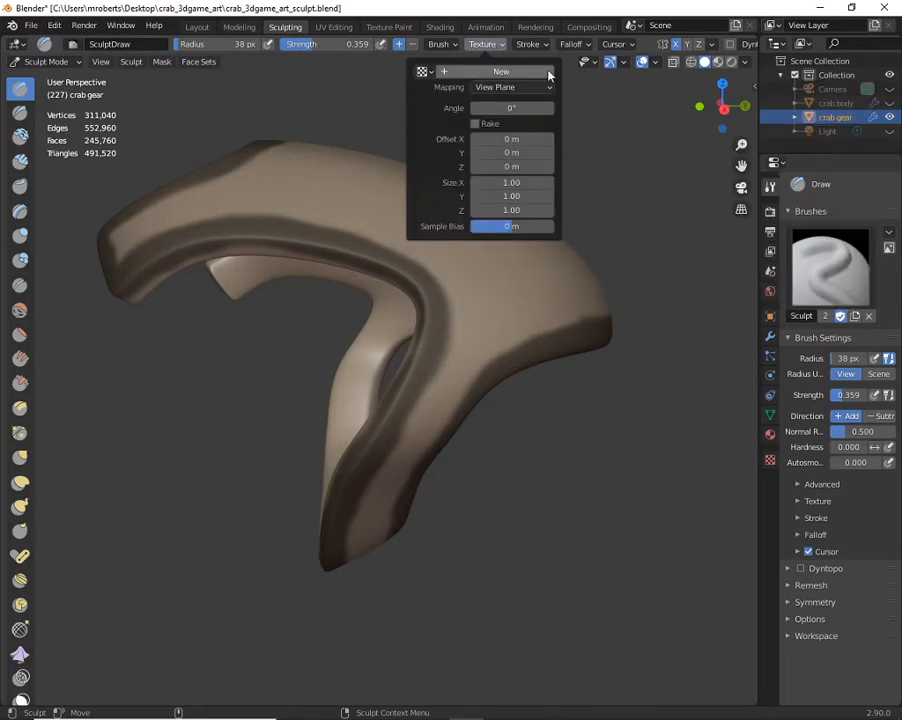
{"action": "left_click", "coordinate": [423, 71]}
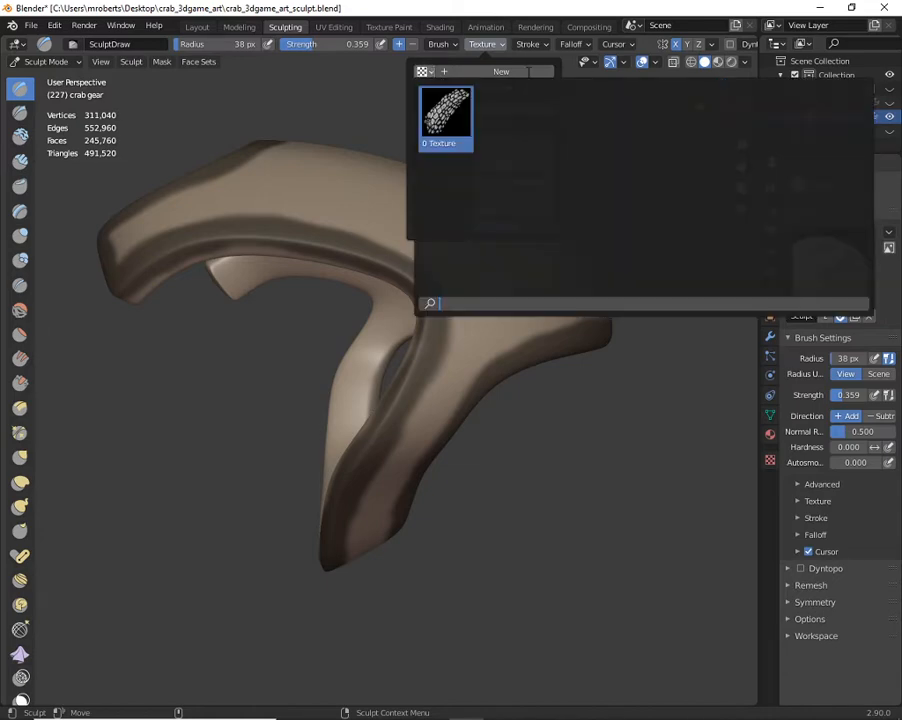
{"action": "left_click", "coordinate": [342, 109]}
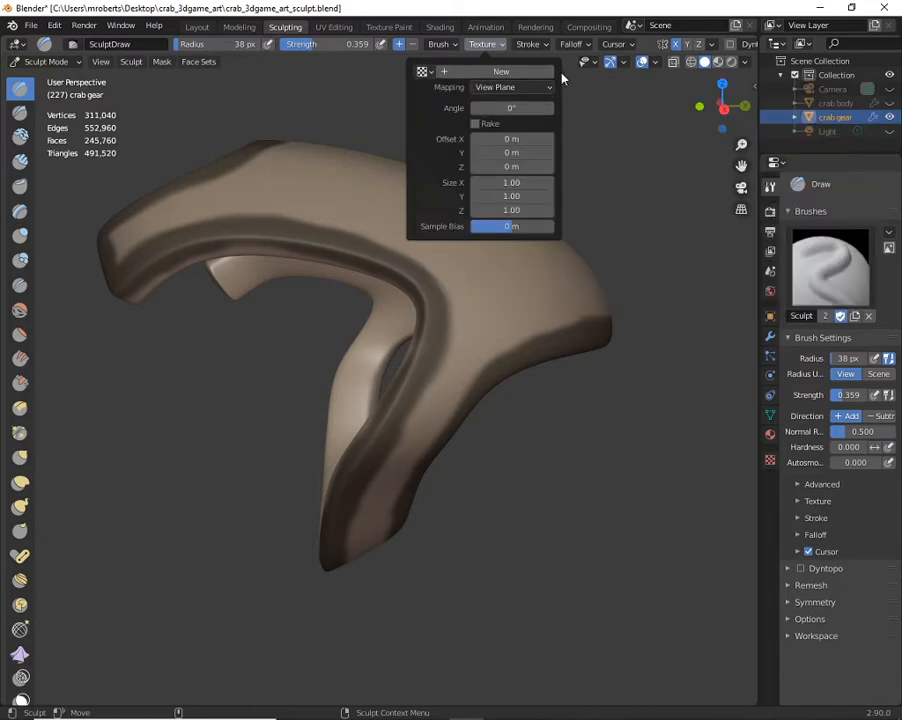
{"action": "left_click", "coordinate": [504, 73]}
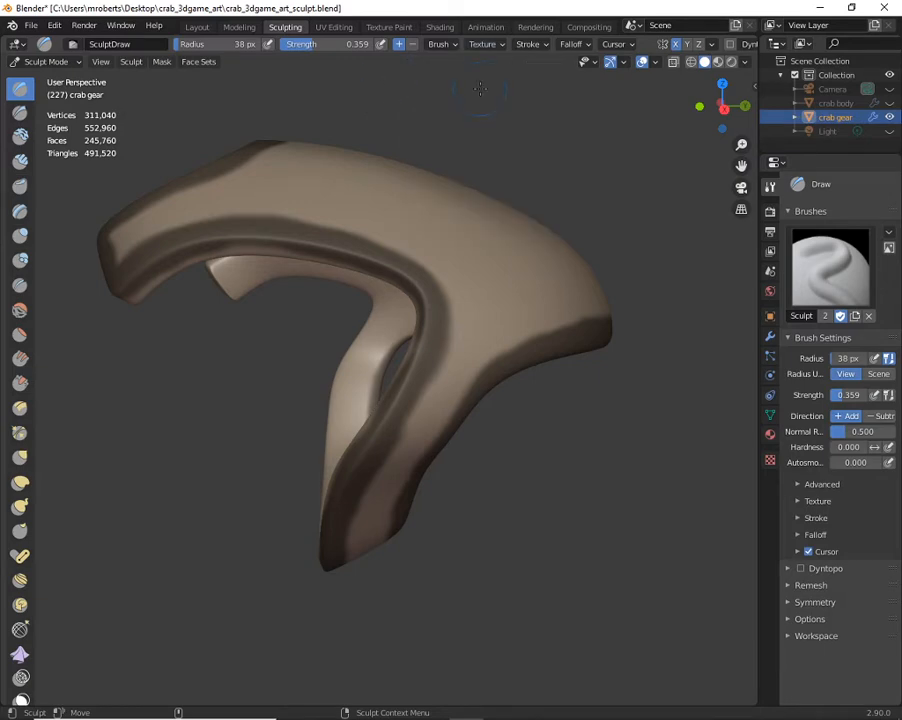
{"action": "left_click", "coordinate": [488, 45]}
{"action": "left_click", "coordinate": [421, 71]}
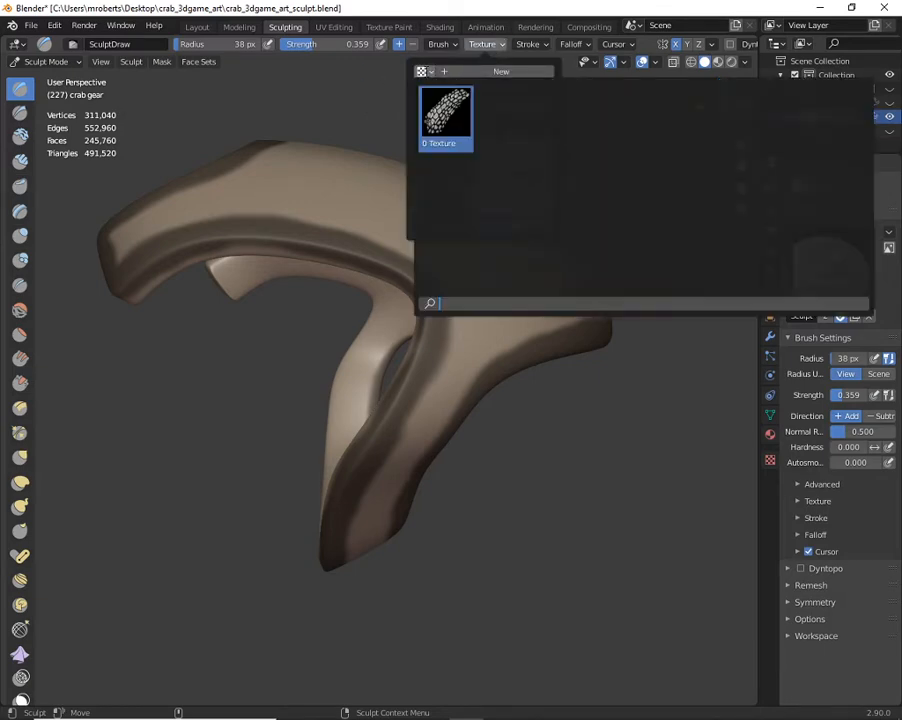
Set the Draw brush's stroke method to Space
{"action": "left_click", "coordinate": [543, 44]}
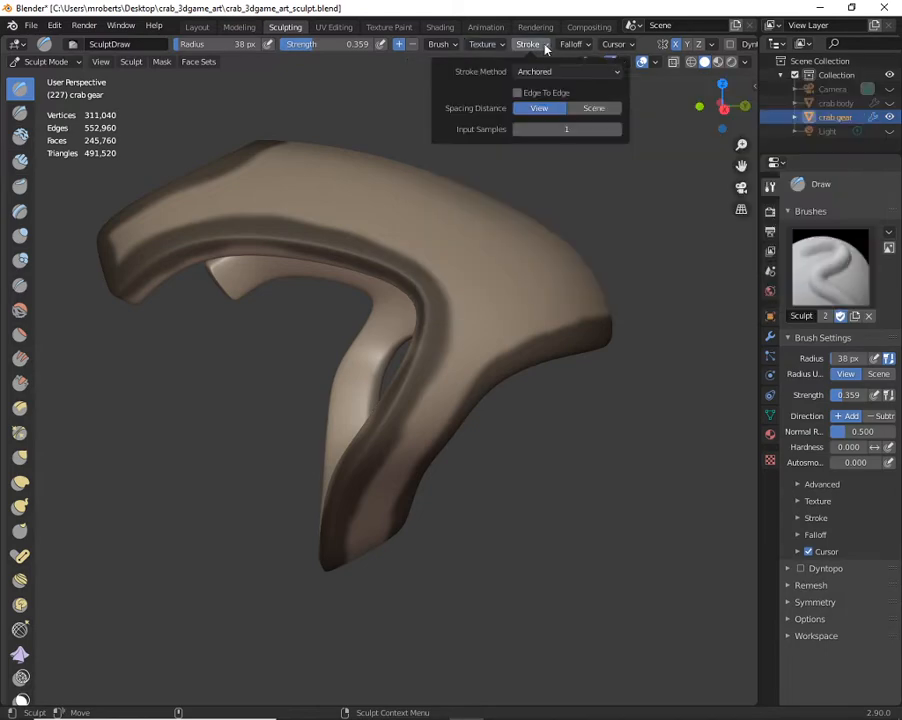
{"action": "left_click", "coordinate": [558, 72]}
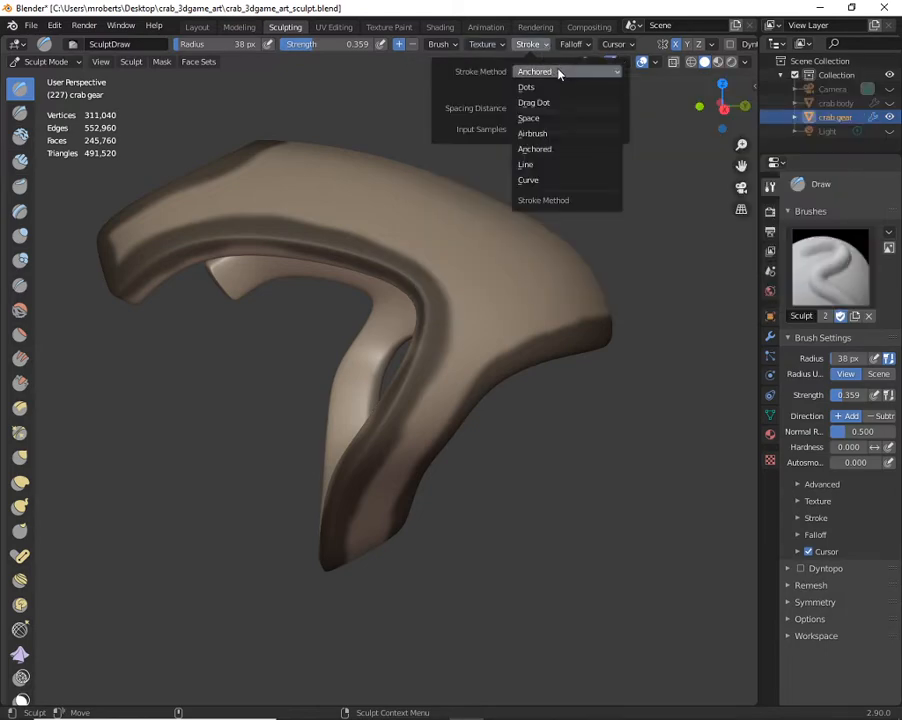
{"action": "left_click", "coordinate": [545, 119]}
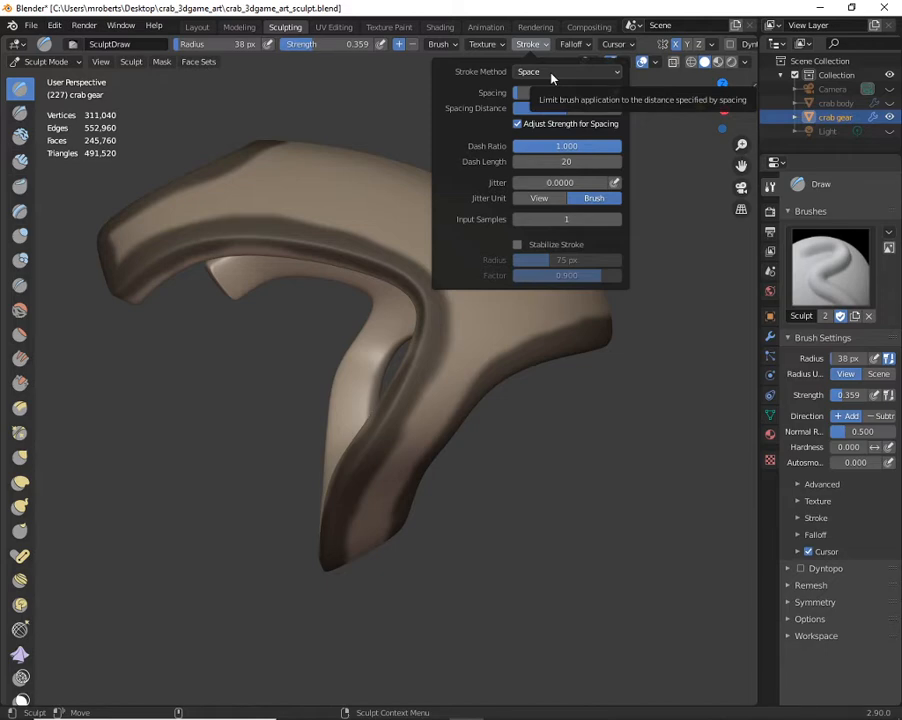
Try a Draw stroke along the masked edge of the side opening down toward the strap, and undo it
{"action": "middle_click_drag", "start_coordinate": [268, 197], "coordinate": [380, 298]}
{"action": "mouse_move", "coordinate": [260, 263]}
{"action": "left_mouse_down"}
{"action": "mouse_move", "coordinate": [362, 282]}
{"action": "mouse_move", "coordinate": [413, 348]}
{"action": "left_mouse_up"}
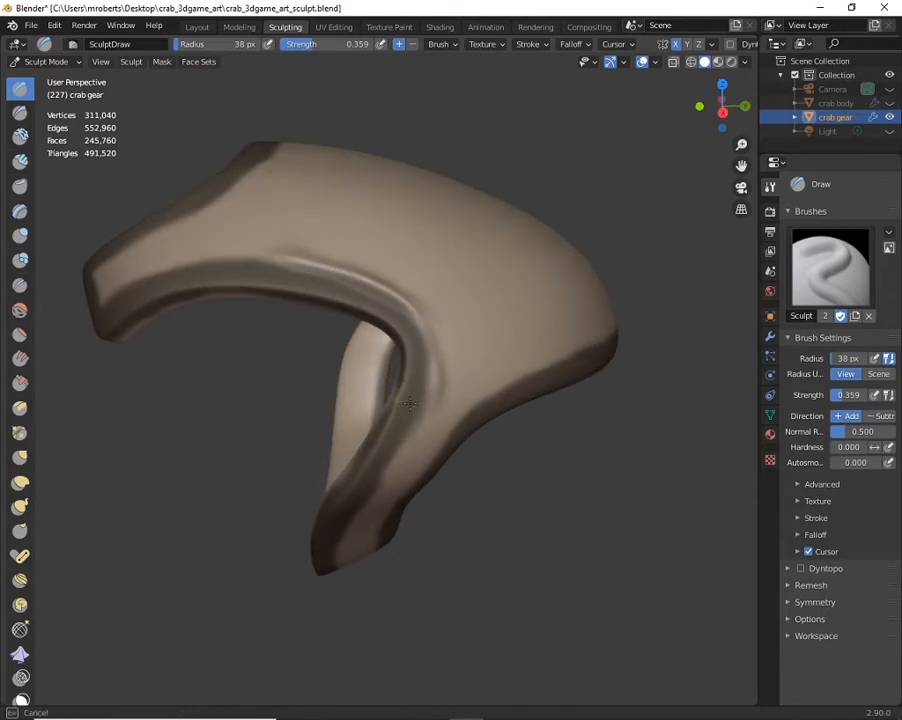
{"action": "middle_click_drag", "start_coordinate": [409, 403], "coordinate": [446, 394]}
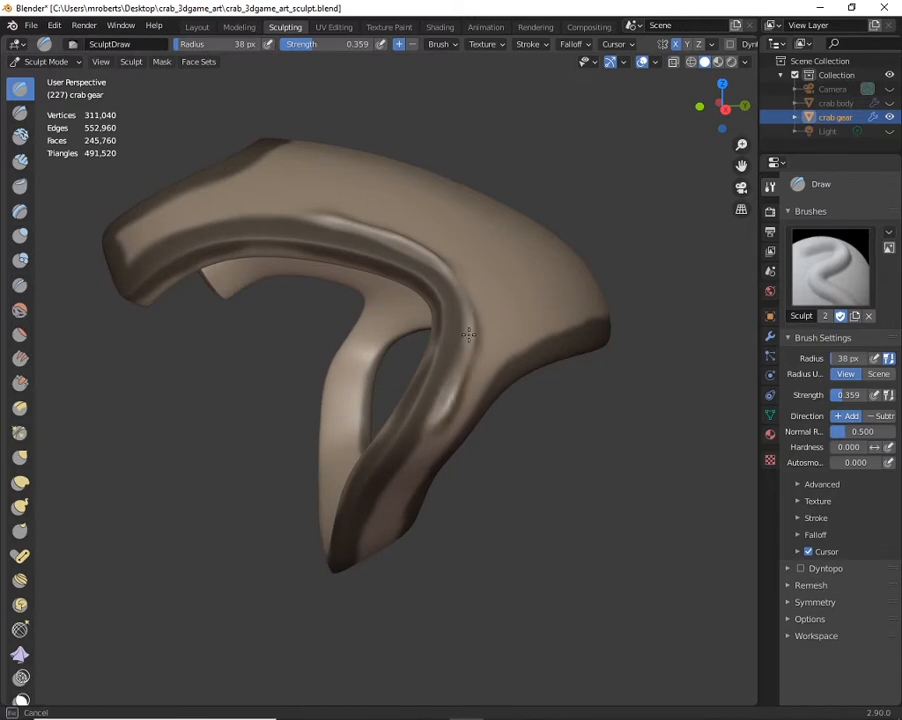
{"action": "mouse_move", "coordinate": [416, 448]}
{"action": "middle_mouse_down"}
{"action": "mouse_move", "coordinate": [505, 410]}
{"action": "mouse_move", "coordinate": [389, 297]}
{"action": "middle_mouse_up"}
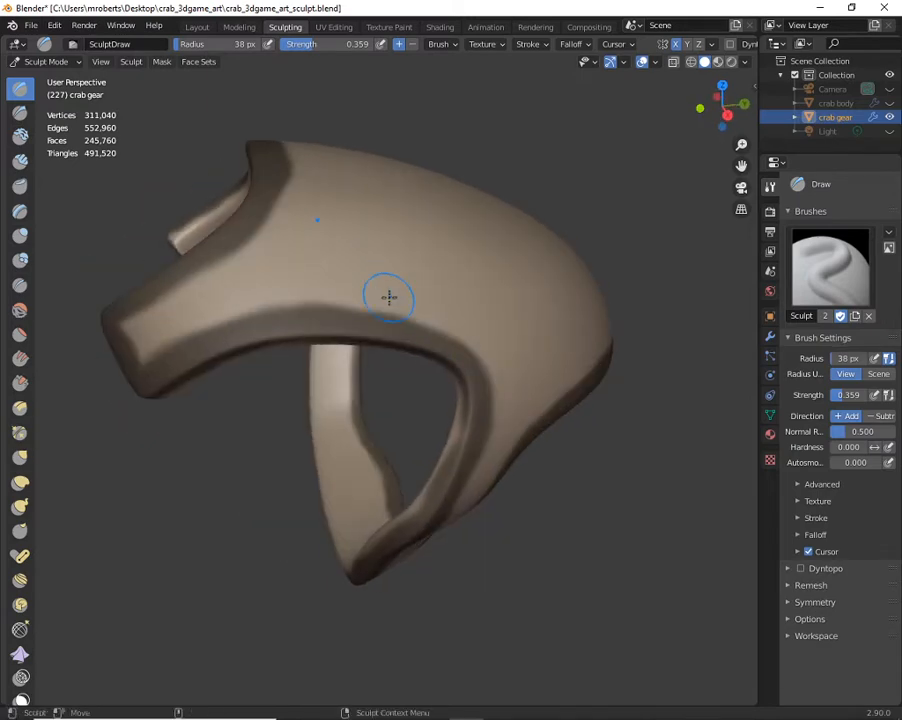
Invert the mask so that the gear's rim and strap edges are editable and the remaining surface is protected
{"action": "left_click", "coordinate": [530, 45]}
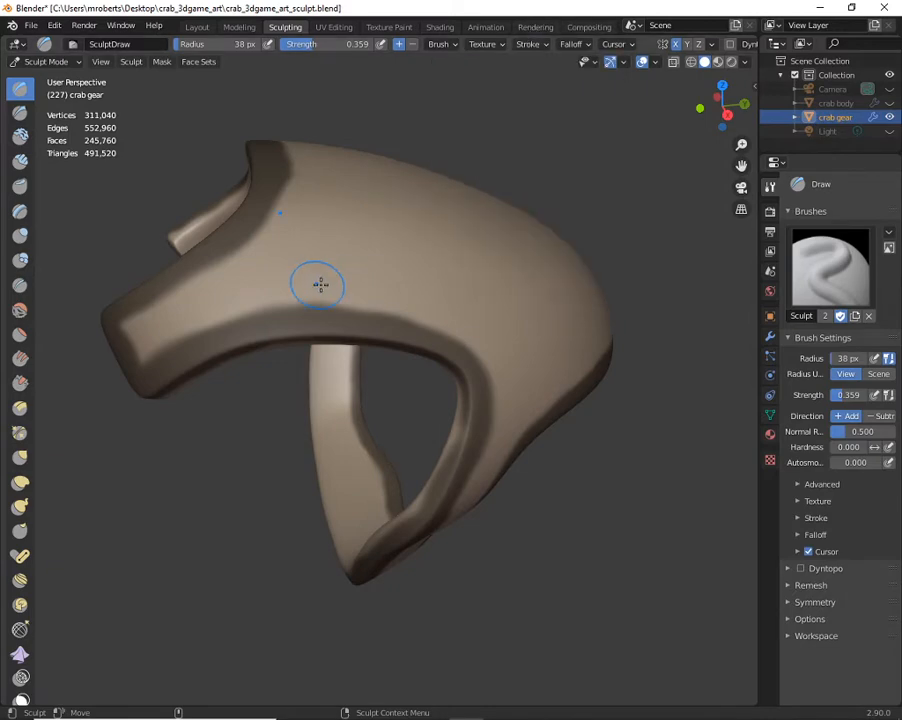
{"action": "middle_click_drag", "start_coordinate": [311, 277], "coordinate": [268, 243]}
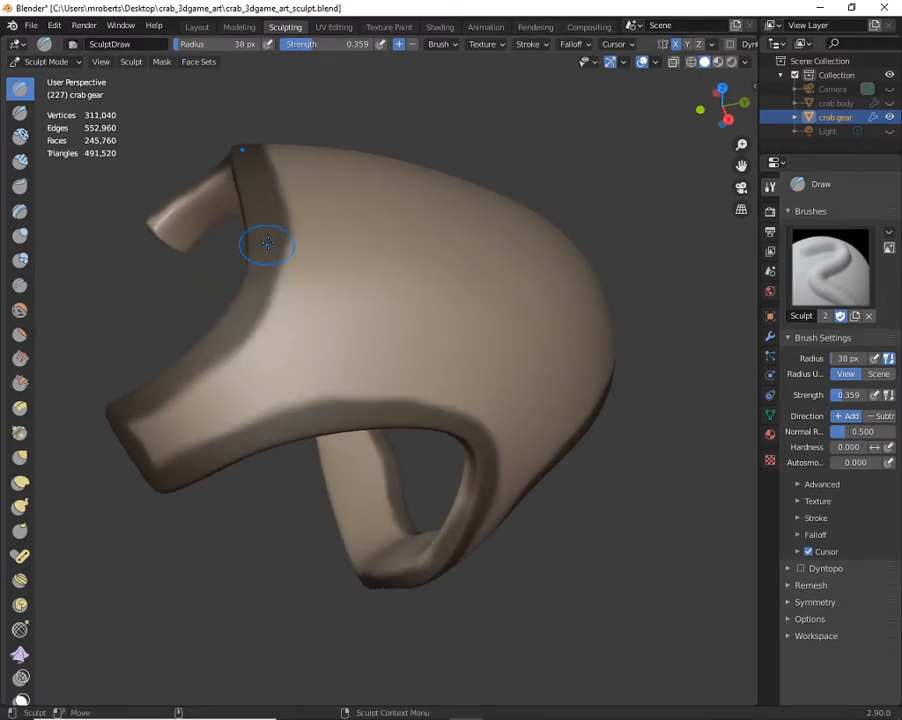
{"action": "middle_click_drag", "start_coordinate": [219, 398], "coordinate": [404, 307]}
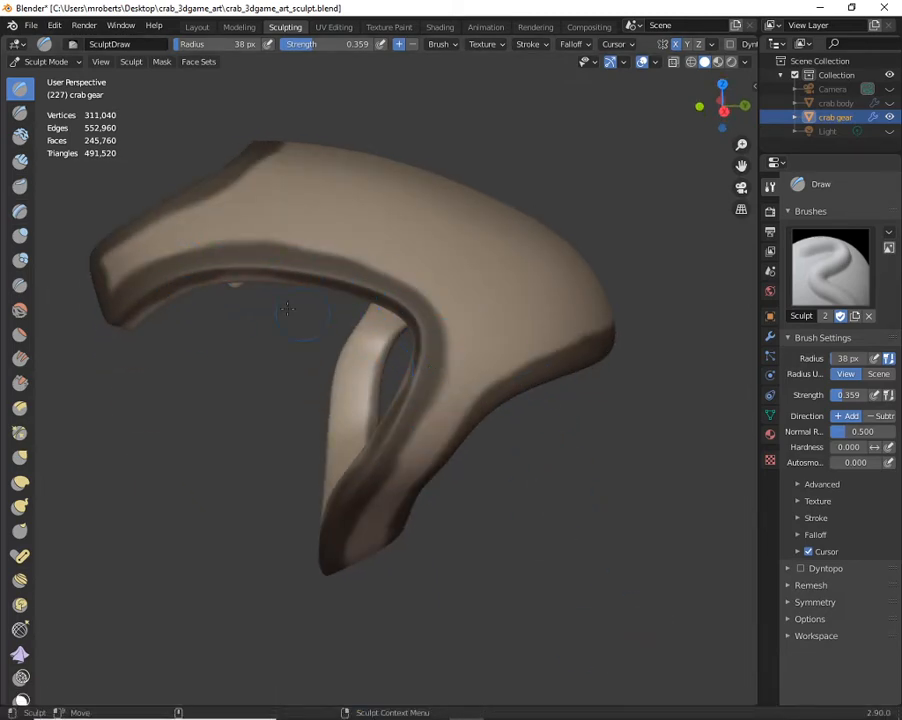
{"action": "middle_click_drag", "start_coordinate": [287, 309], "coordinate": [302, 320]}
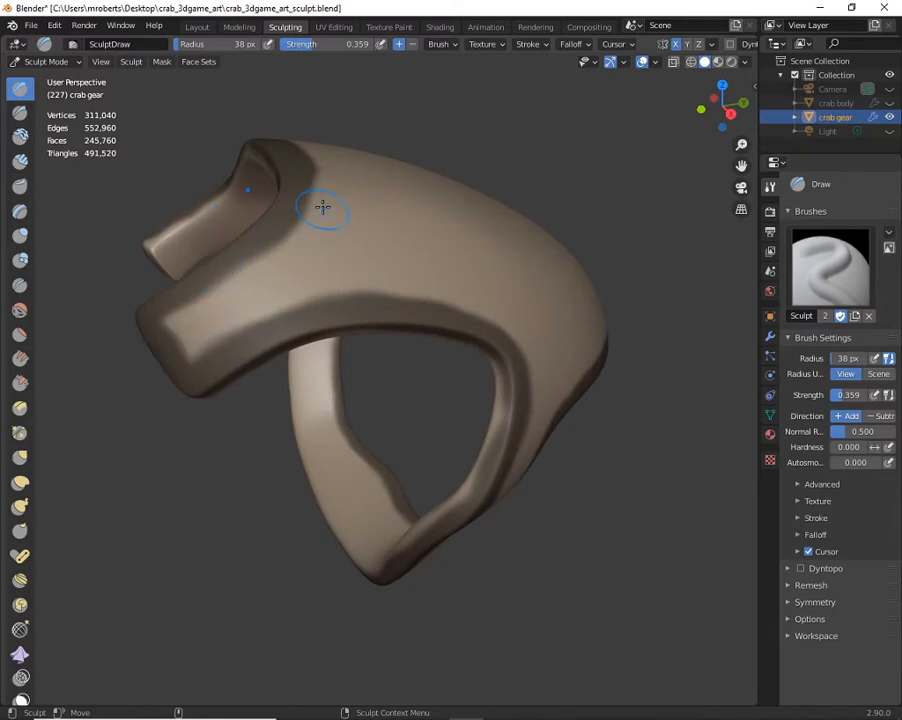
{"action": "left_click", "coordinate": [164, 62]}
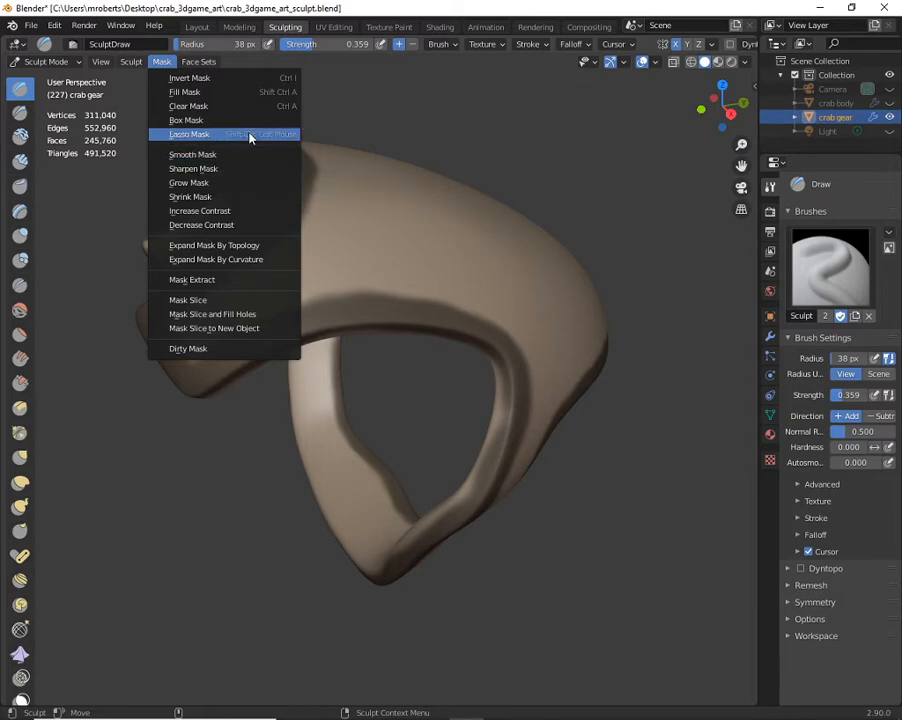
{"action": "left_click", "coordinate": [220, 82]}
{"action": "mouse_move", "coordinate": [330, 270]}
{"action": "middle_mouse_down"}
{"action": "mouse_move", "coordinate": [342, 303]}
{"action": "mouse_move", "coordinate": [348, 272]}
{"action": "mouse_move", "coordinate": [305, 262]}
{"action": "middle_mouse_up"}
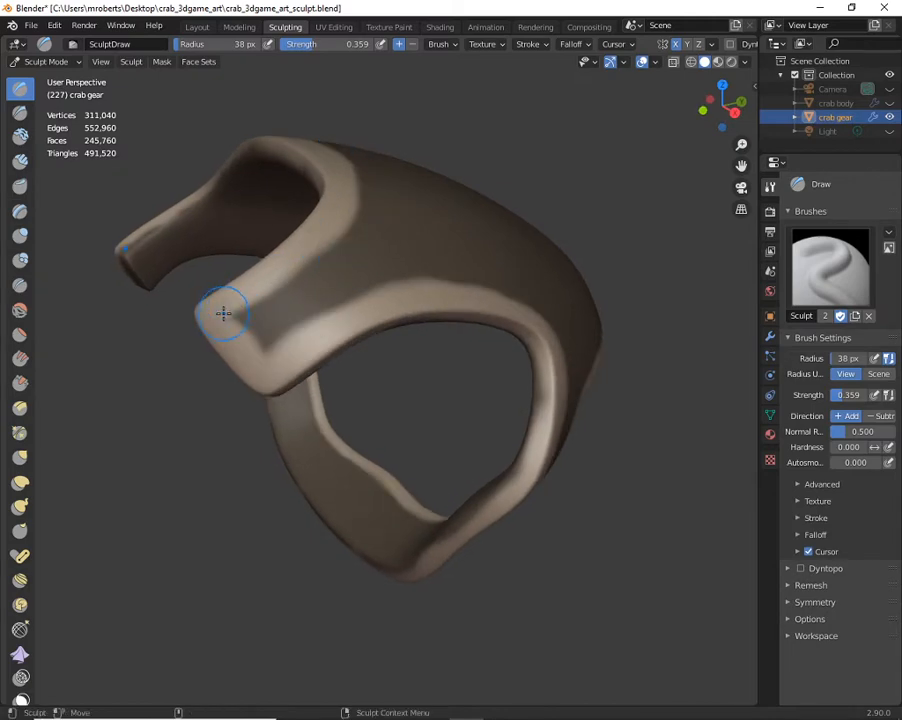
{"action": "middle_click_drag", "start_coordinate": [272, 342], "coordinate": [220, 326]}
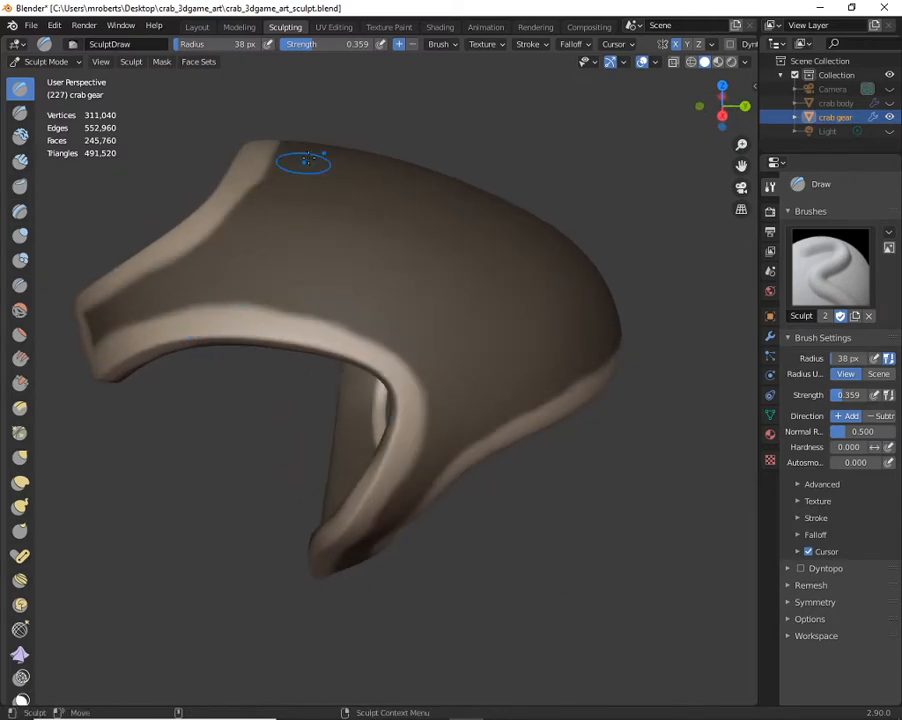
{"action": "middle_click_drag", "start_coordinate": [457, 342], "coordinate": [392, 102]}
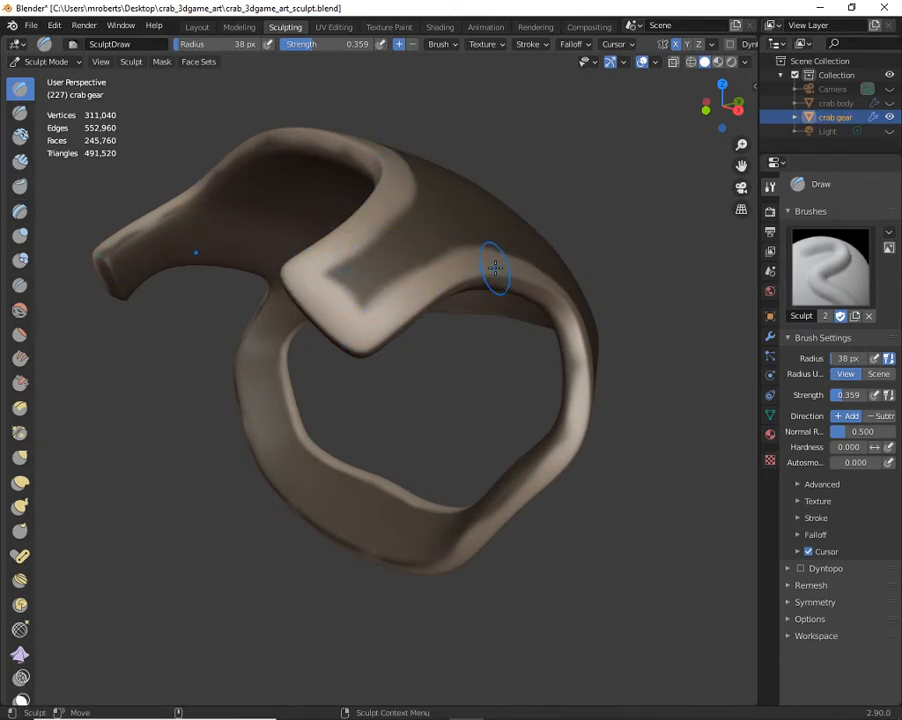
{"action": "mouse_move", "coordinate": [459, 298]}
{"action": "middle_mouse_down"}
{"action": "mouse_move", "coordinate": [399, 306]}
{"action": "mouse_move", "coordinate": [438, 305]}
{"action": "mouse_move", "coordinate": [332, 220]}
{"action": "middle_mouse_up"}
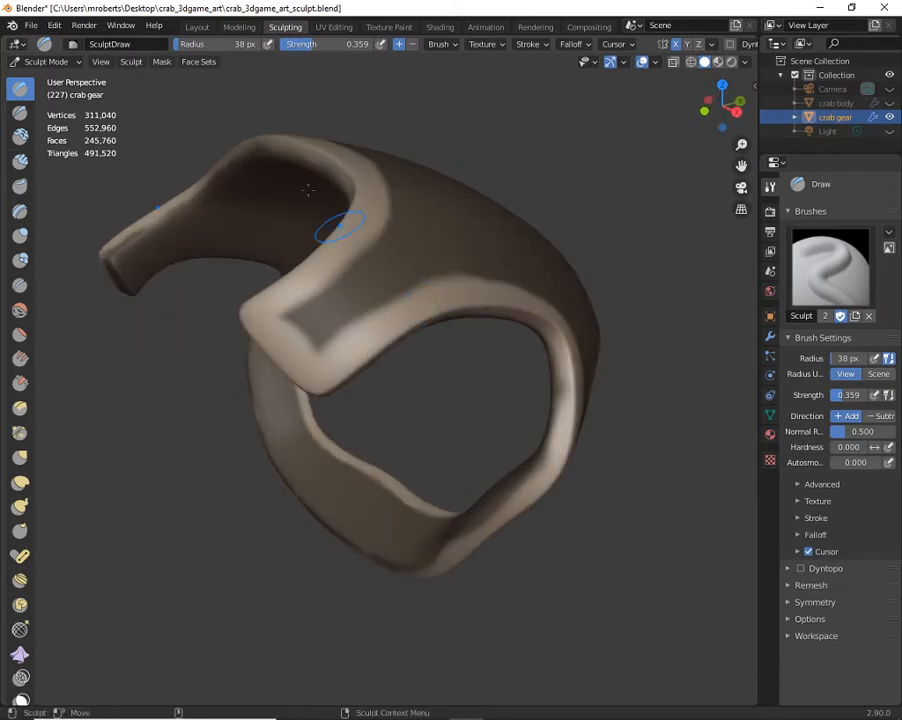
{"action": "left_click", "coordinate": [161, 62]}
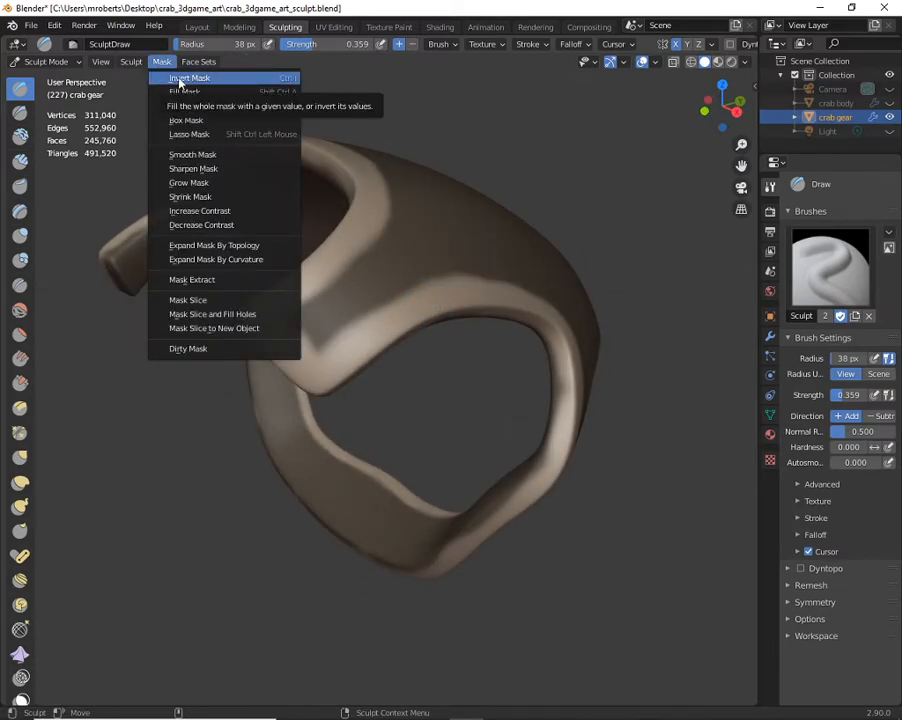
Apply the Inflate mesh filter at strength 1.000 to the unmasked rim and strap edges of the crab gear
{"action": "scroll", "coordinate": [12, 385], "scroll_direction": "down", "scroll_amount": 8}
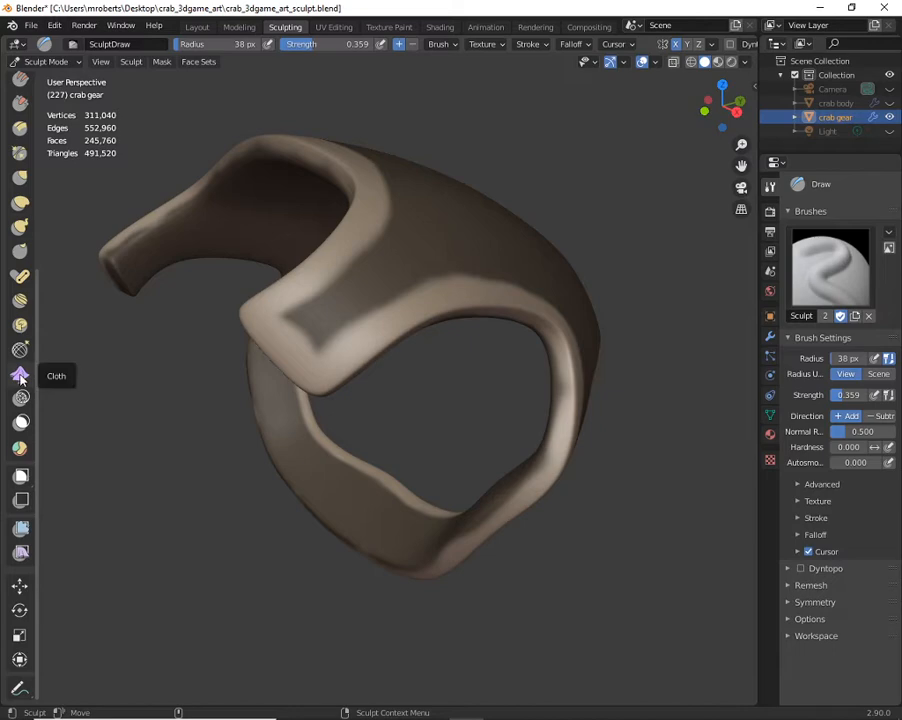
{"action": "left_click", "coordinate": [22, 529]}
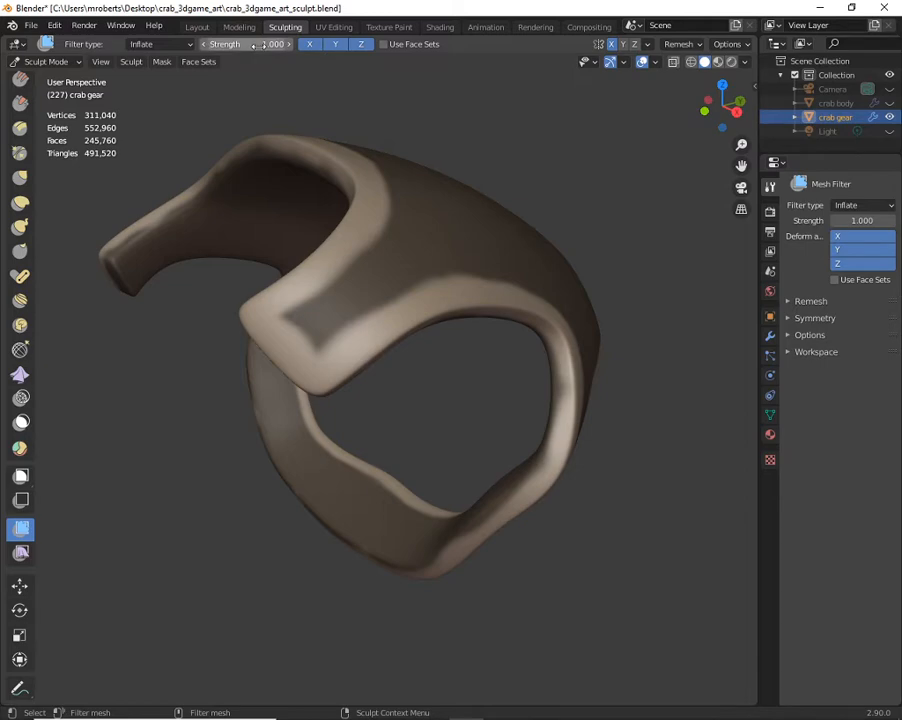
{"action": "left_click", "coordinate": [161, 46]}
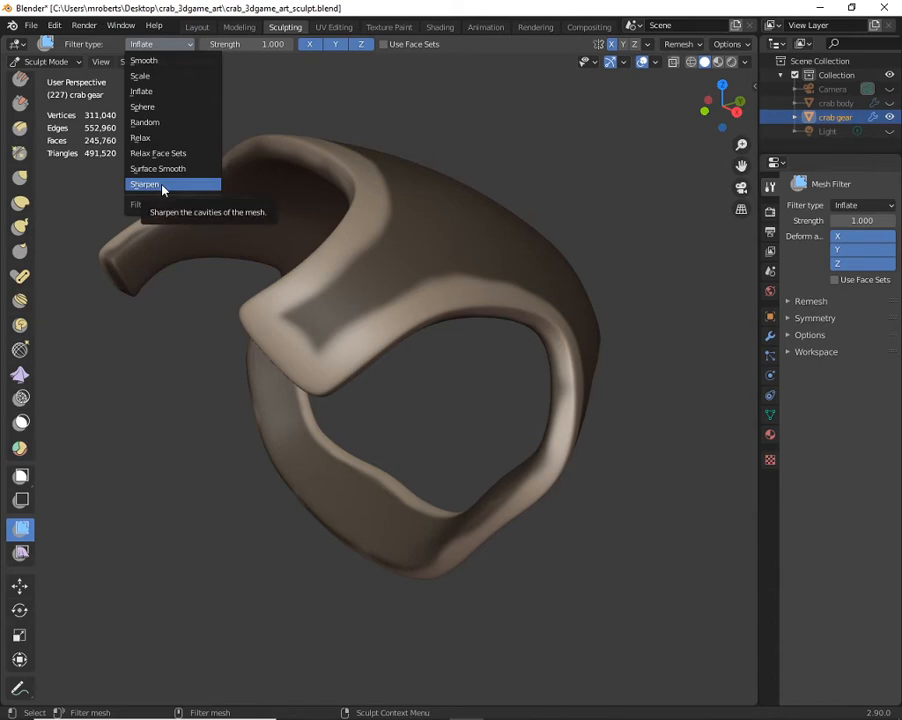
{"action": "left_click", "coordinate": [162, 94]}
{"action": "middle_click_drag", "start_coordinate": [380, 245], "coordinate": [372, 240]}
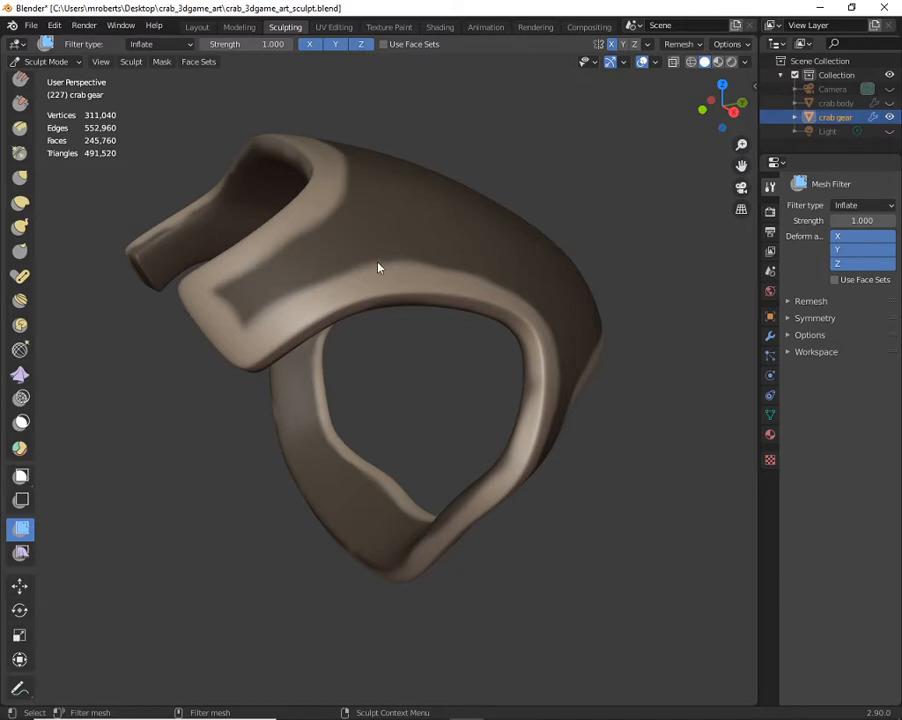
{"action": "mouse_move", "coordinate": [376, 274]}
{"action": "left_mouse_down"}
{"action": "mouse_move", "coordinate": [433, 274]}
{"action": "mouse_move", "coordinate": [310, 276]}
{"action": "mouse_move", "coordinate": [407, 278]}
{"action": "mouse_move", "coordinate": [423, 276]}
{"action": "mouse_move", "coordinate": [429, 262]}
{"action": "left_mouse_up"}
{"action": "middle_click_drag", "start_coordinate": [429, 262], "coordinate": [346, 288]}
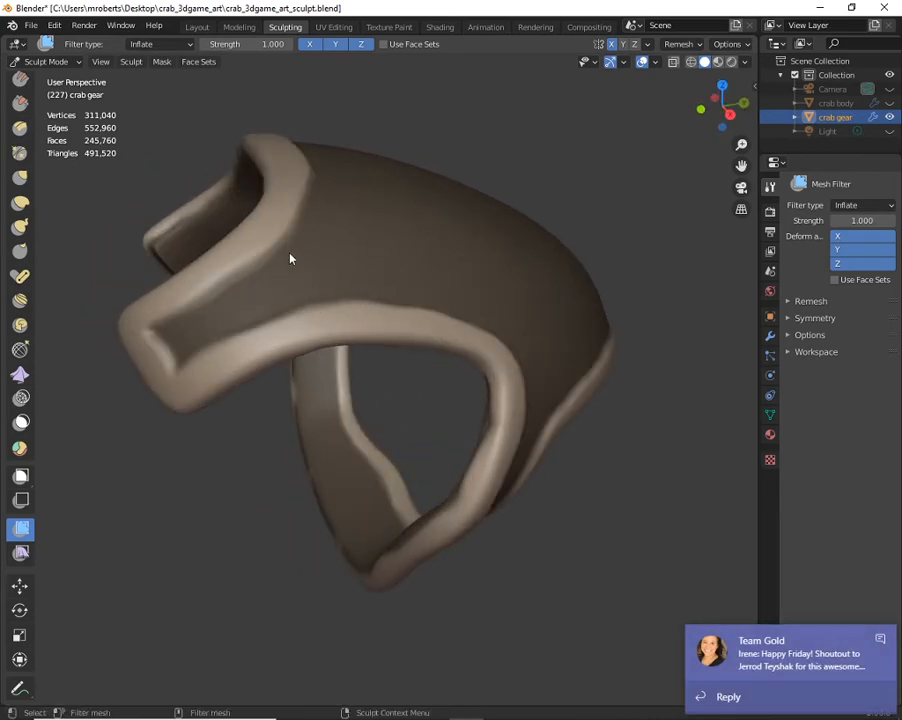
Apply the Sharpen mesh filter at strength 1.000 to the unmasked edges, and set the filter type back to Inflate
{"action": "left_click", "coordinate": [158, 44]}
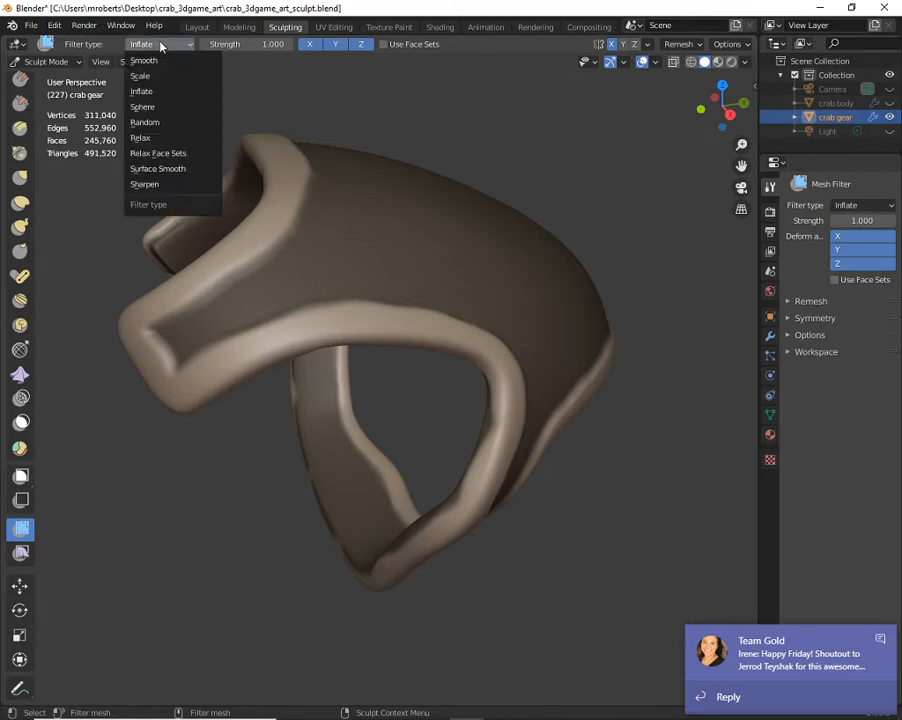
{"action": "left_click", "coordinate": [158, 187]}
{"action": "middle_click_drag", "start_coordinate": [316, 267], "coordinate": [315, 300]}
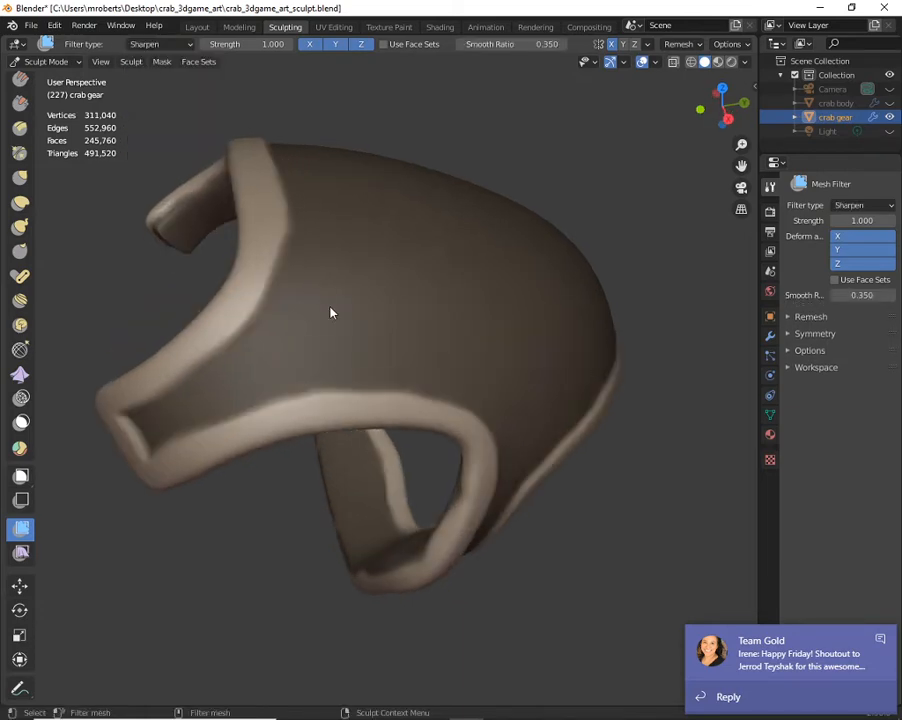
{"action": "left_click_drag", "start_coordinate": [444, 316], "coordinate": [537, 323]}
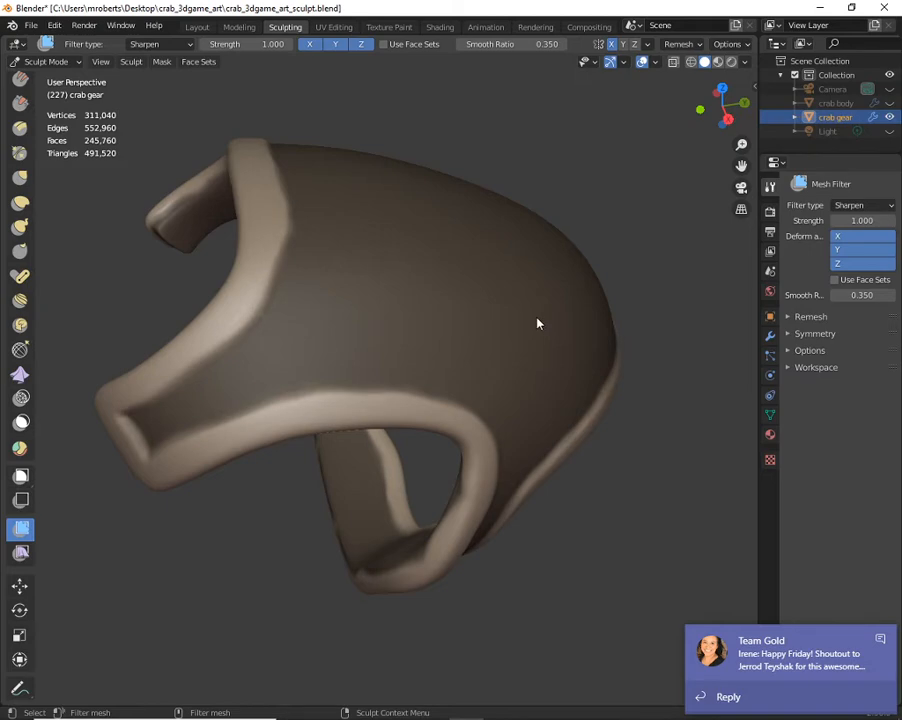
{"action": "middle_click_drag", "start_coordinate": [285, 283], "coordinate": [221, 108]}
{"action": "left_click", "coordinate": [152, 44]}
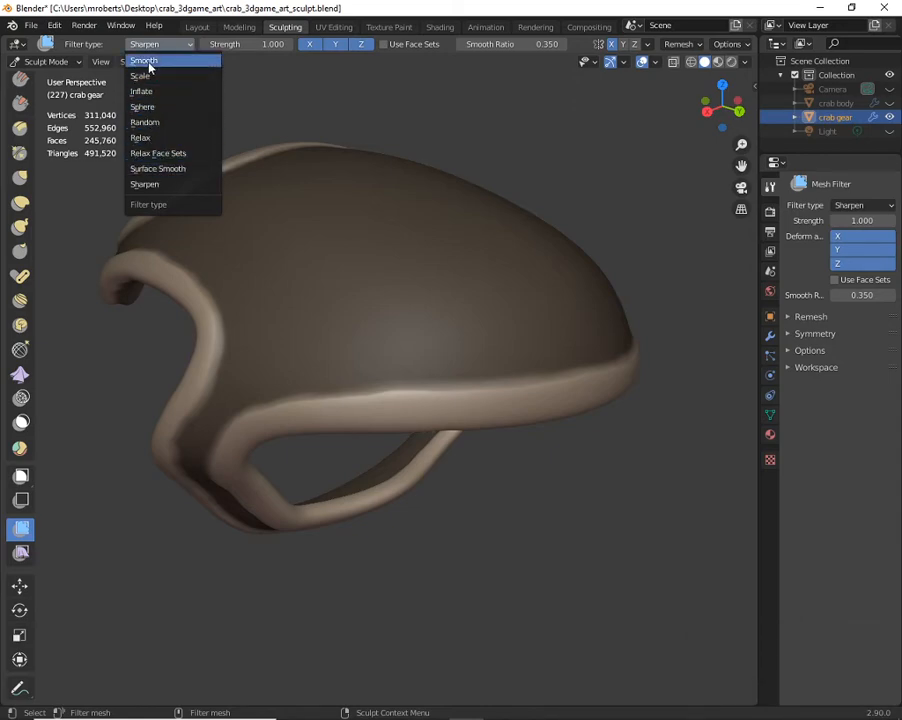
{"action": "left_click", "coordinate": [146, 95]}
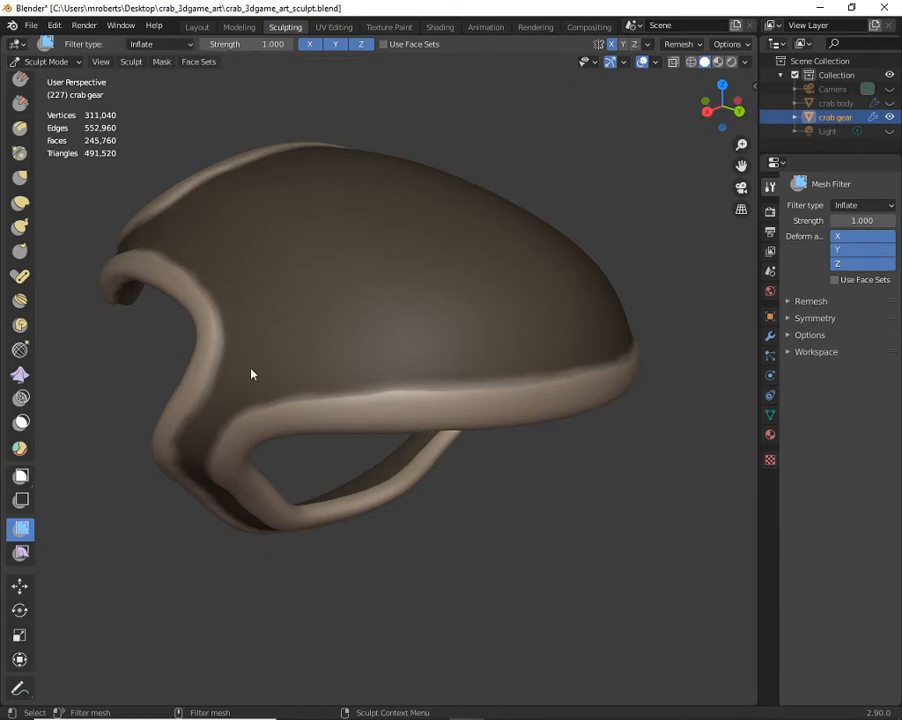
Examine the inflated rim and strap edges of the gear from the sides, above and below
{"action": "middle_click_drag", "start_coordinate": [280, 372], "coordinate": [315, 279]}
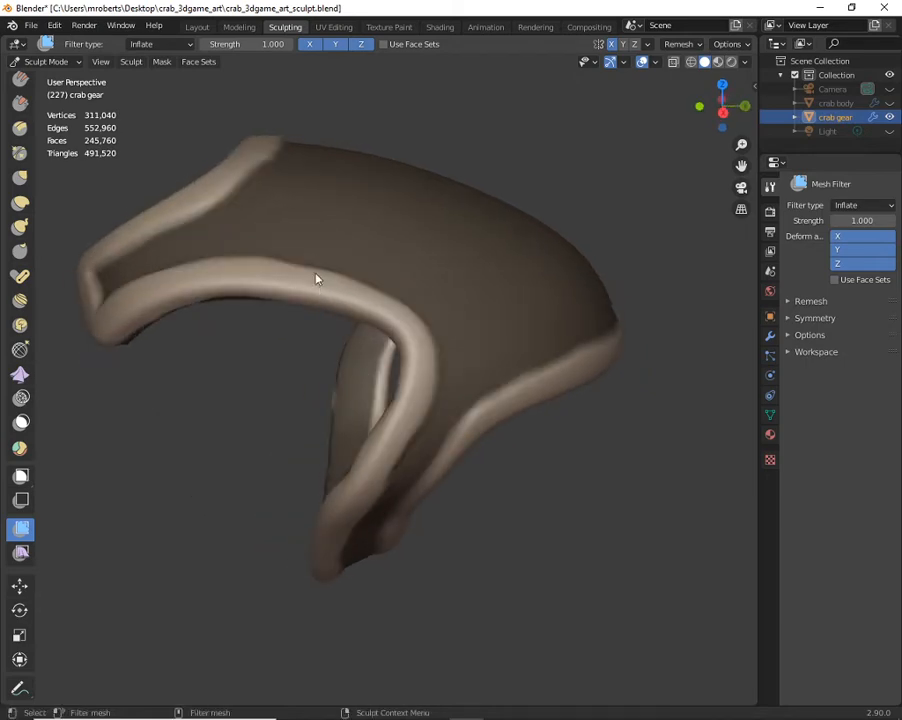
{"action": "middle_click_drag", "start_coordinate": [283, 232], "coordinate": [255, 170]}
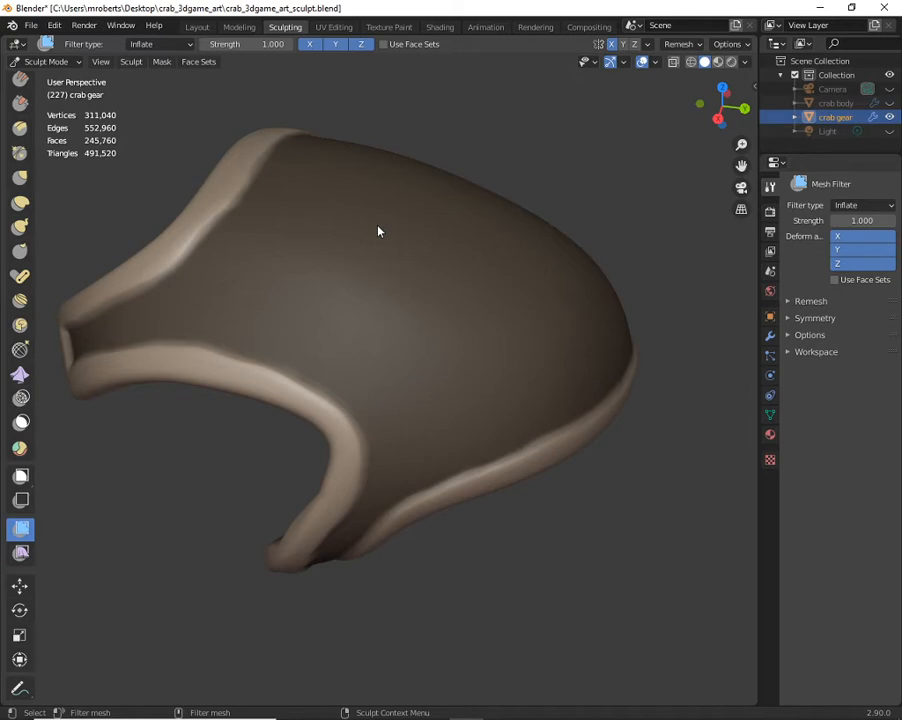
{"action": "middle_click_drag", "start_coordinate": [271, 304], "coordinate": [151, 316]}
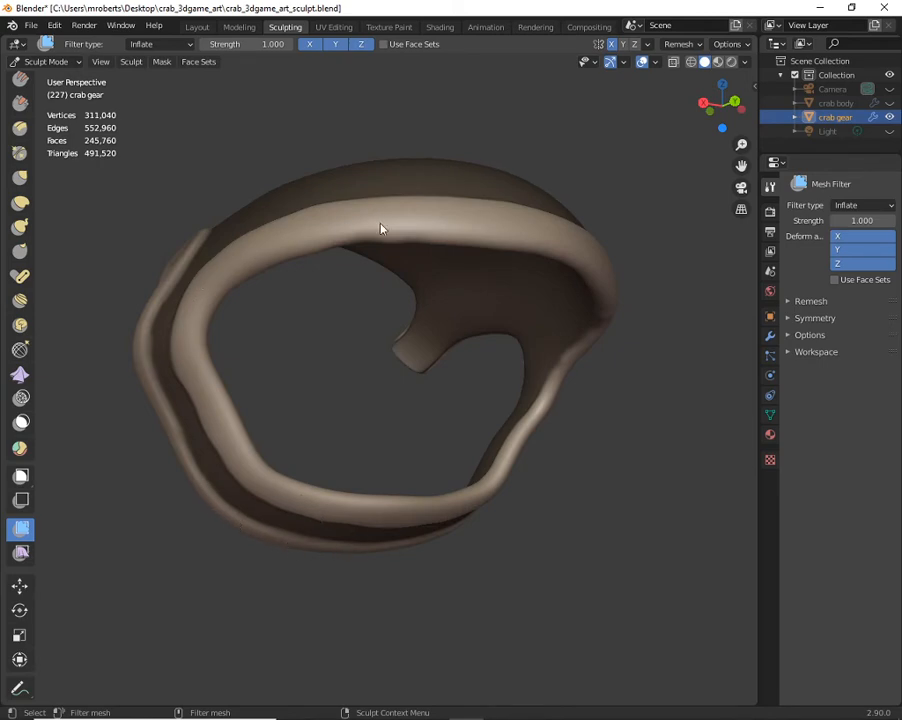
{"action": "middle_click_drag", "start_coordinate": [590, 252], "coordinate": [165, 297]}
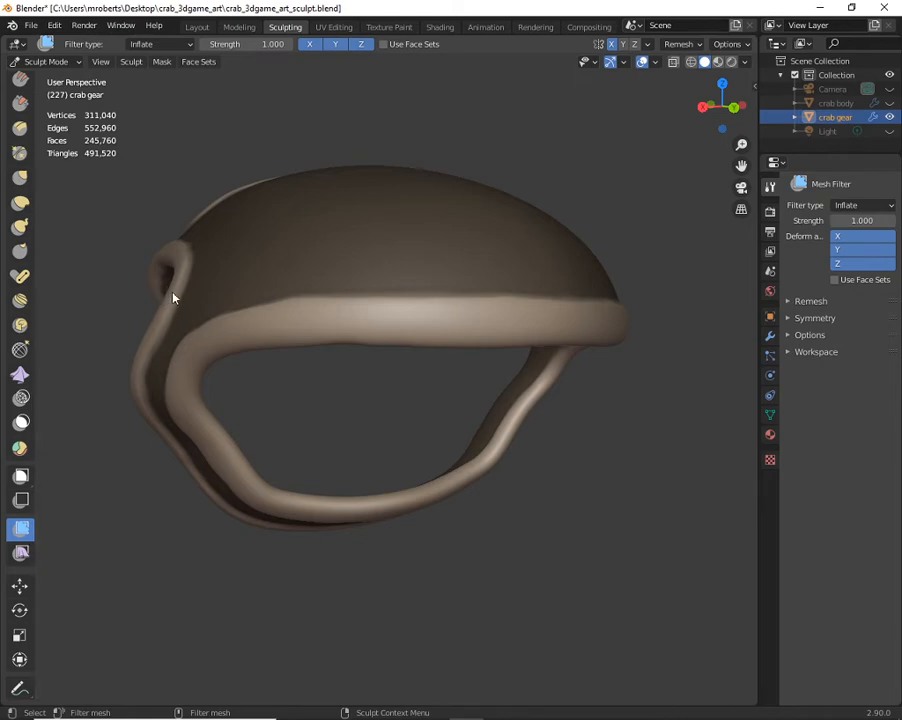
{"action": "middle_click_drag", "start_coordinate": [90, 248], "coordinate": [618, 341]}
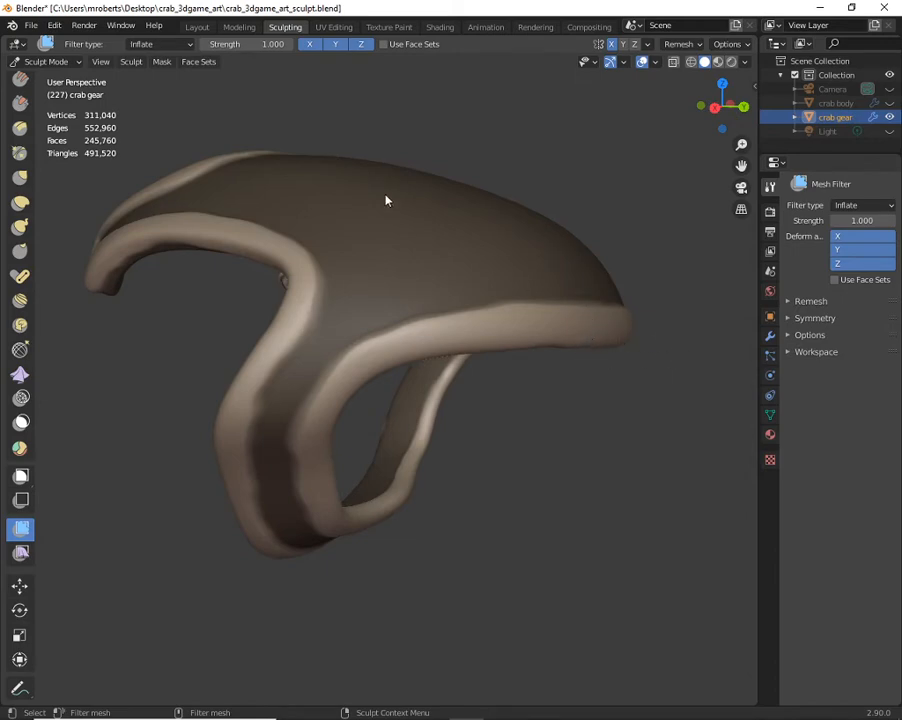
{"action": "middle_click_drag", "start_coordinate": [553, 334], "coordinate": [623, 399]}
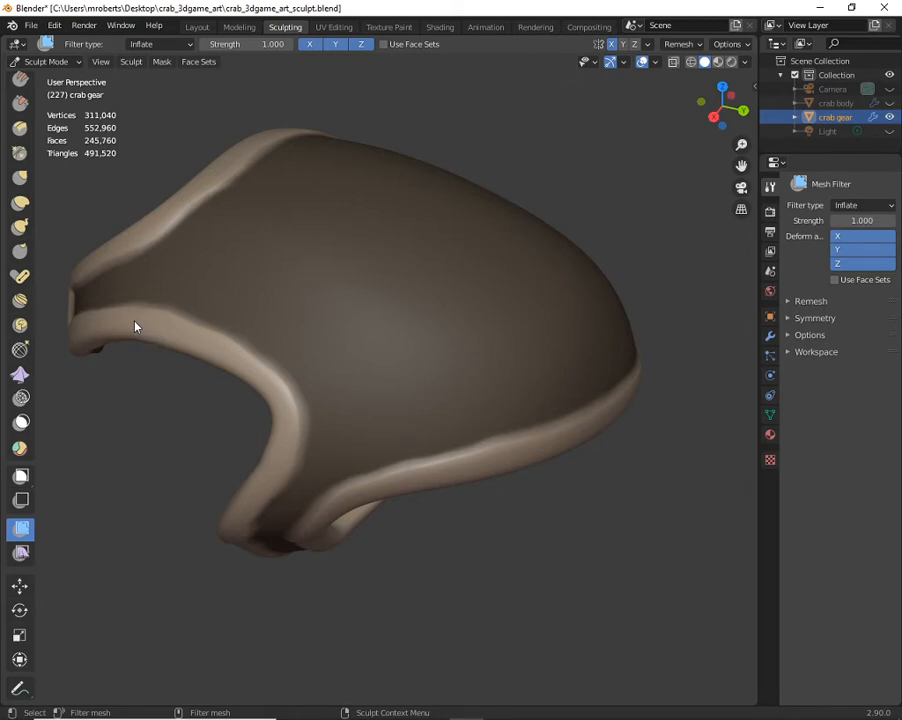
{"action": "middle_click_drag", "start_coordinate": [135, 325], "coordinate": [179, 286]}
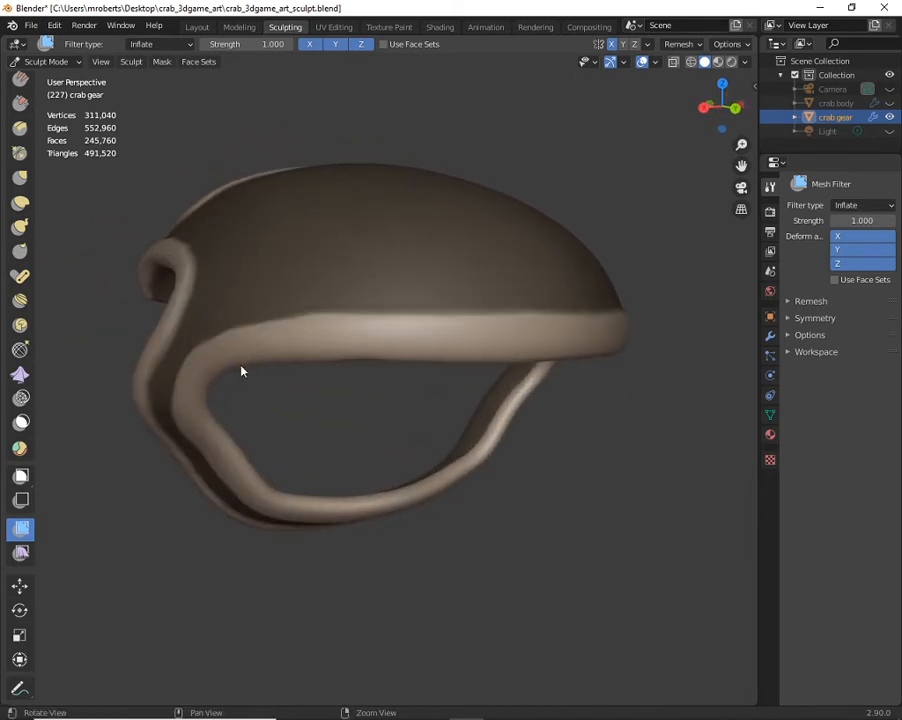
{"action": "middle_click_drag", "start_coordinate": [242, 368], "coordinate": [380, 450]}
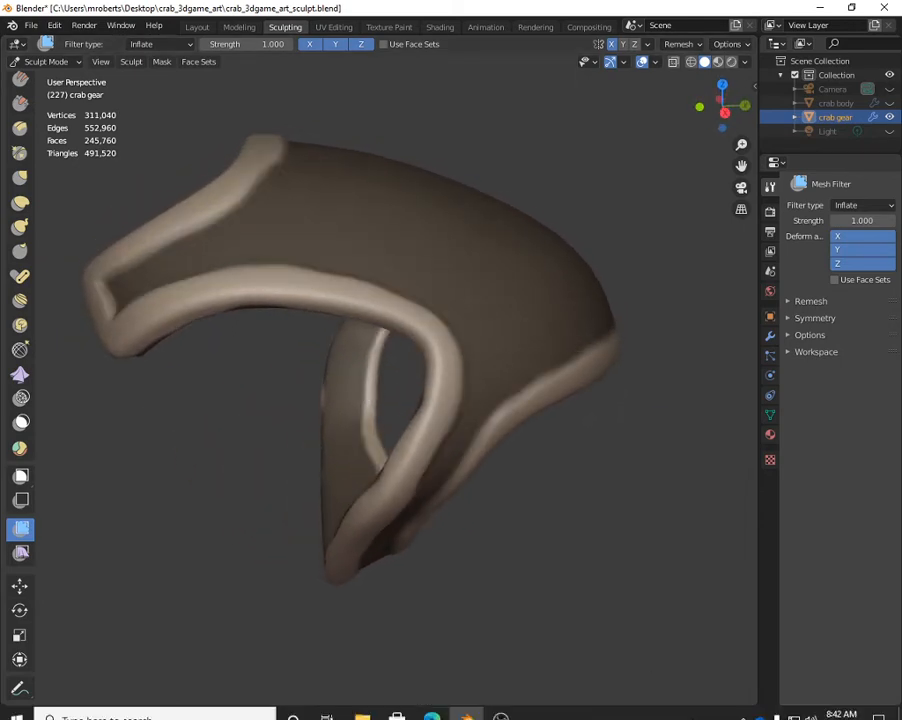
{"action": "middle_click_drag", "start_coordinate": [415, 343], "coordinate": [433, 313]}
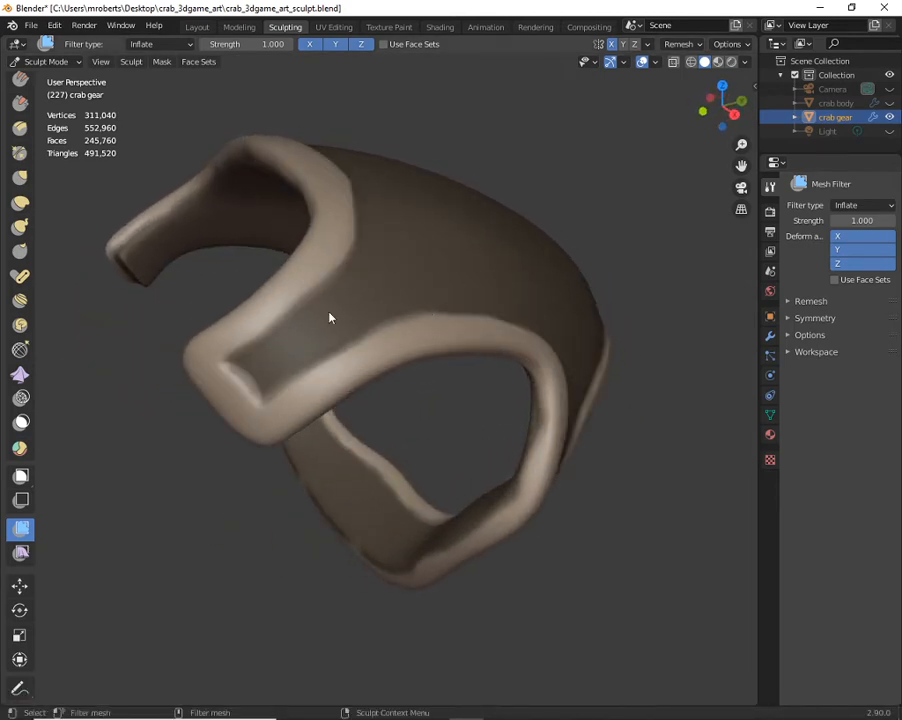
{"action": "middle_click_drag", "start_coordinate": [330, 318], "coordinate": [365, 288]}
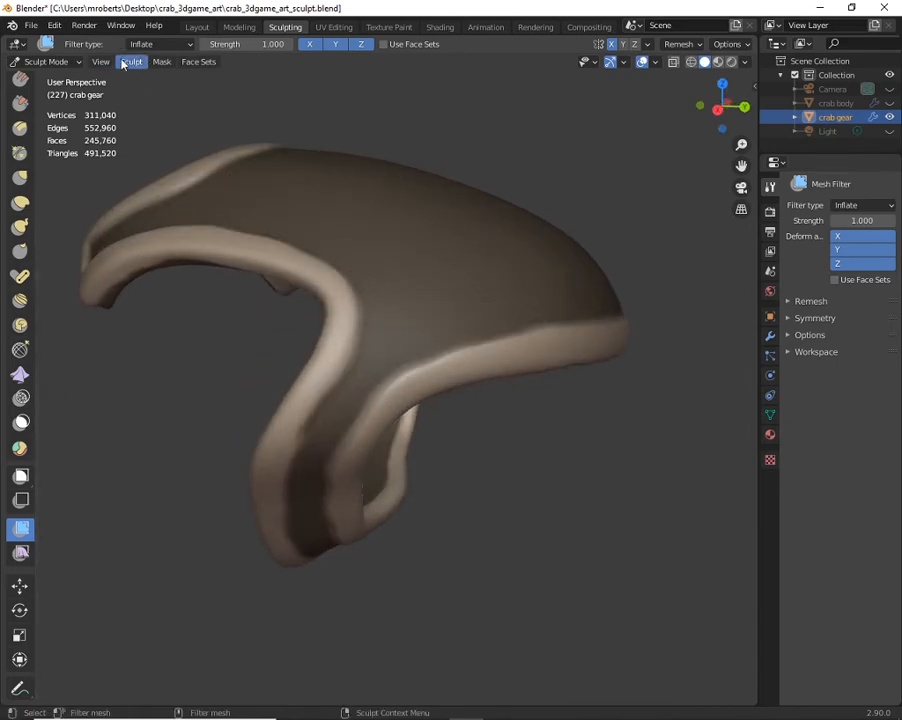
Switch to the Draw brush and clear the mask from the crab gear
{"action": "scroll", "coordinate": [20, 280], "scroll_direction": "up", "scroll_amount": 7}
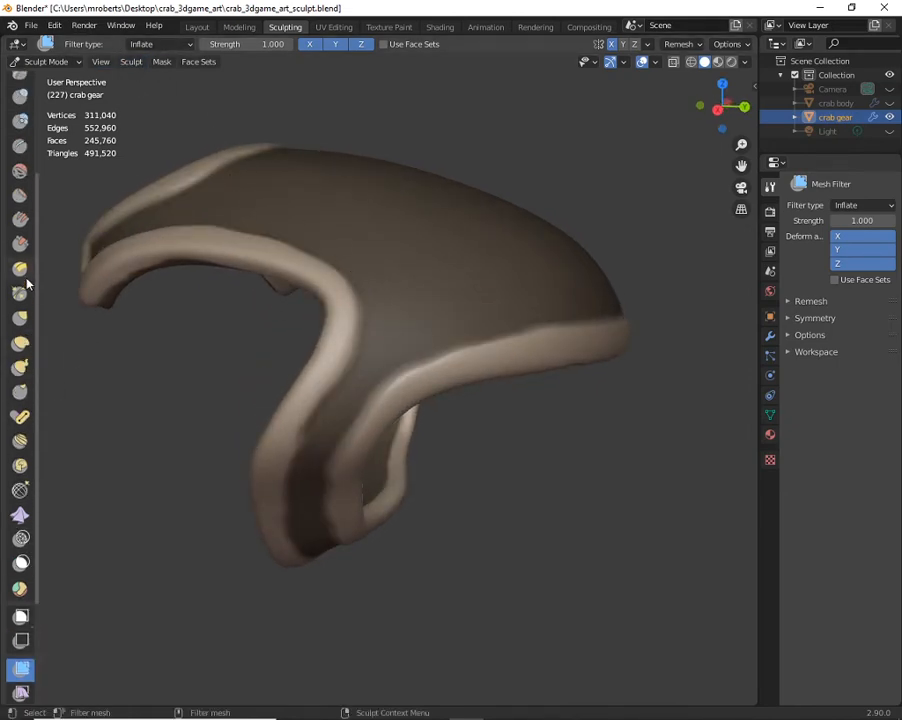
{"action": "left_click", "coordinate": [20, 91]}
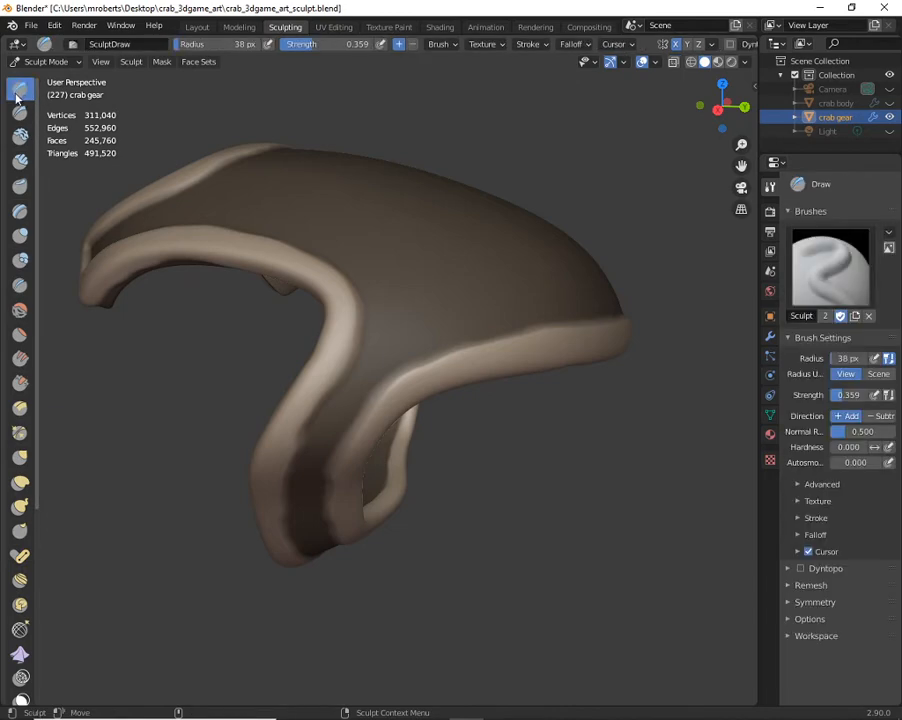
{"action": "left_click", "coordinate": [162, 61]}
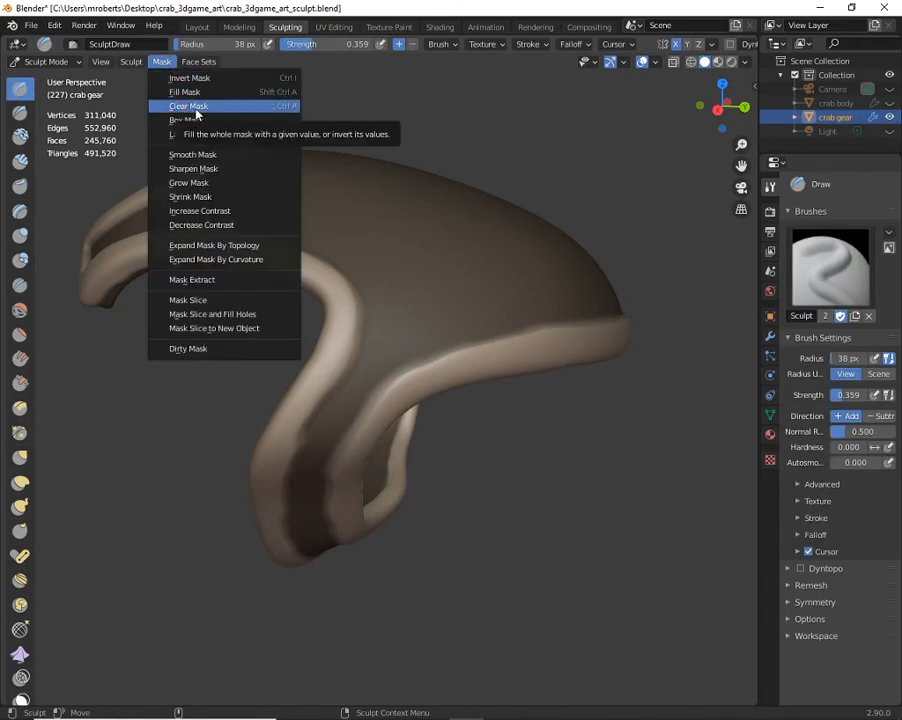
{"action": "left_click", "coordinate": [193, 108]}
Inspect the raised edges on the unmasked gear from several angles and check the Draw brush's stroke settings
{"action": "middle_click_drag", "start_coordinate": [350, 300], "coordinate": [481, 273]}
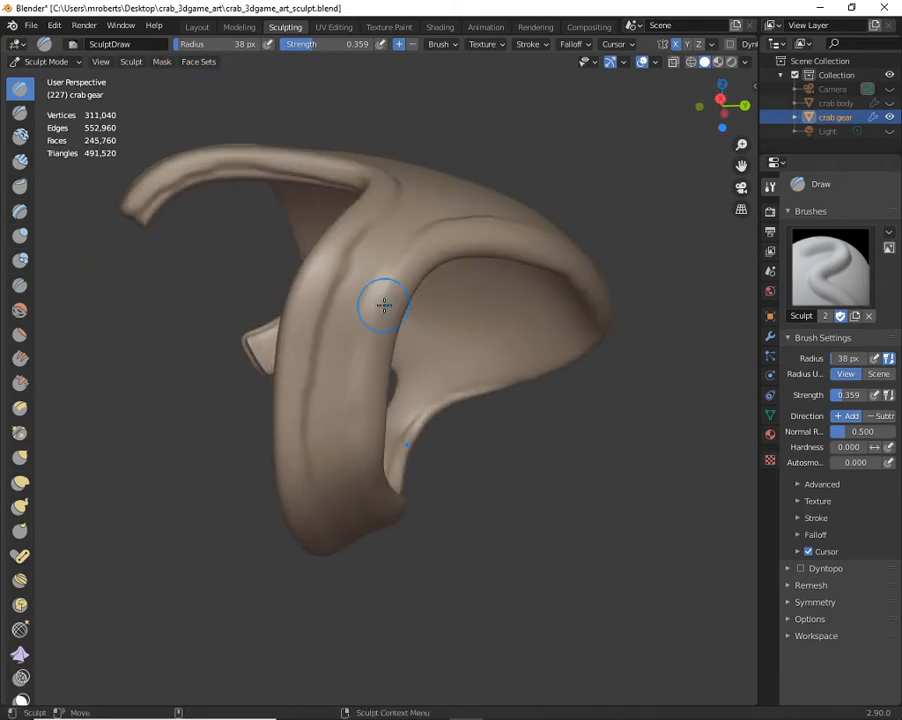
{"action": "mouse_move", "coordinate": [383, 301]}
{"action": "middle_mouse_down"}
{"action": "mouse_move", "coordinate": [368, 349]}
{"action": "mouse_move", "coordinate": [472, 361]}
{"action": "mouse_move", "coordinate": [533, 380]}
{"action": "mouse_move", "coordinate": [366, 360]}
{"action": "mouse_move", "coordinate": [274, 298]}
{"action": "middle_mouse_up"}
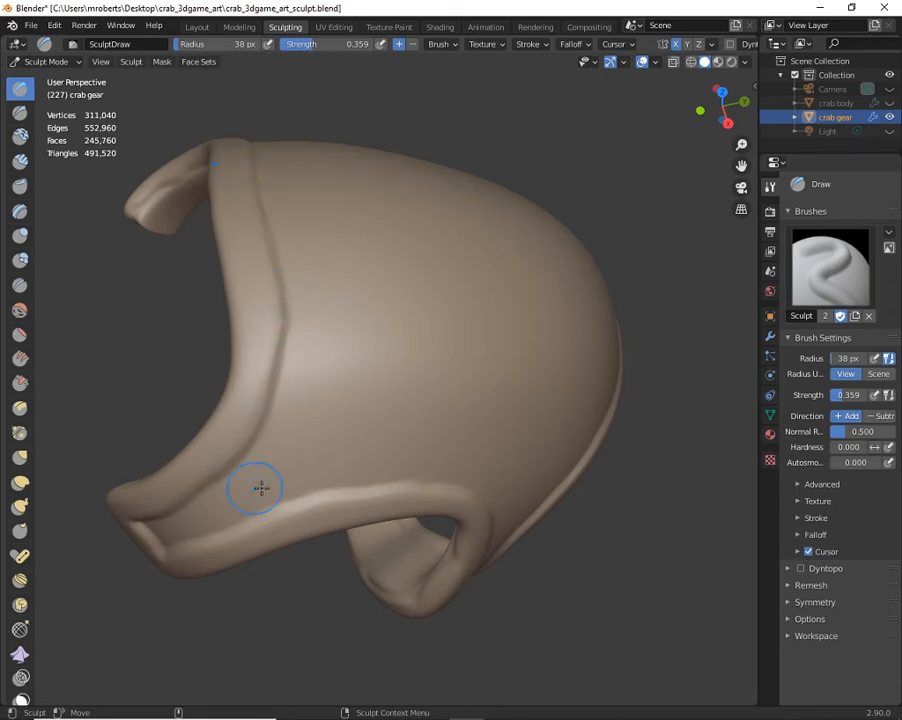
{"action": "mouse_move", "coordinate": [258, 487]}
{"action": "middle_mouse_down"}
{"action": "mouse_move", "coordinate": [527, 489]}
{"action": "mouse_move", "coordinate": [544, 377]}
{"action": "mouse_move", "coordinate": [519, 350]}
{"action": "mouse_move", "coordinate": [386, 298]}
{"action": "middle_mouse_up"}
{"action": "left_click", "coordinate": [530, 44]}
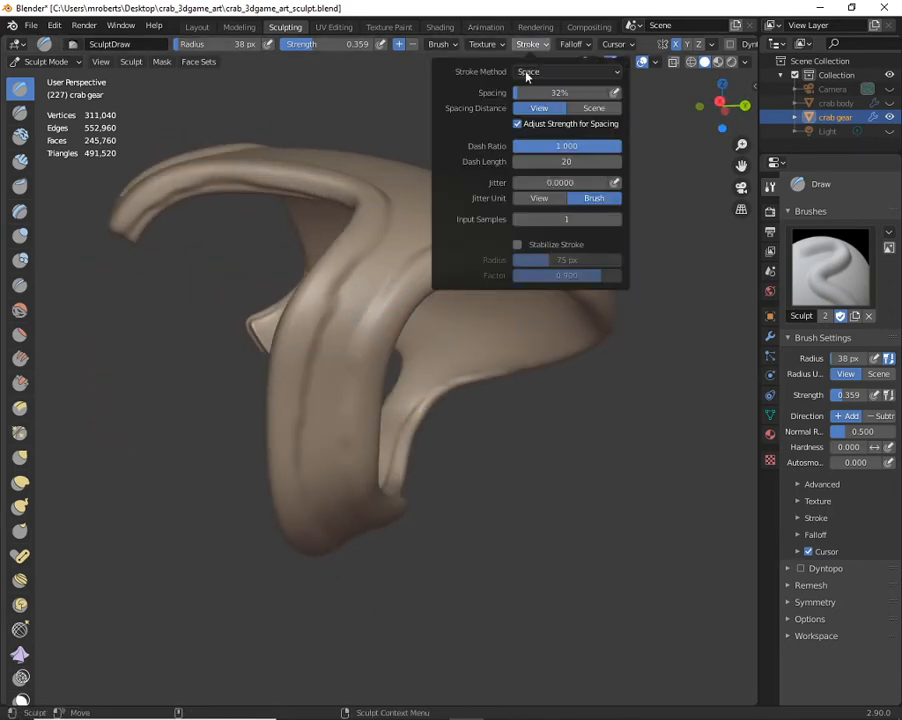
{"action": "mouse_move", "coordinate": [390, 302]}
{"action": "middle_mouse_down"}
{"action": "mouse_move", "coordinate": [362, 465]}
{"action": "mouse_move", "coordinate": [336, 303]}
{"action": "mouse_move", "coordinate": [342, 397]}
{"action": "mouse_move", "coordinate": [360, 413]}
{"action": "middle_mouse_up"}
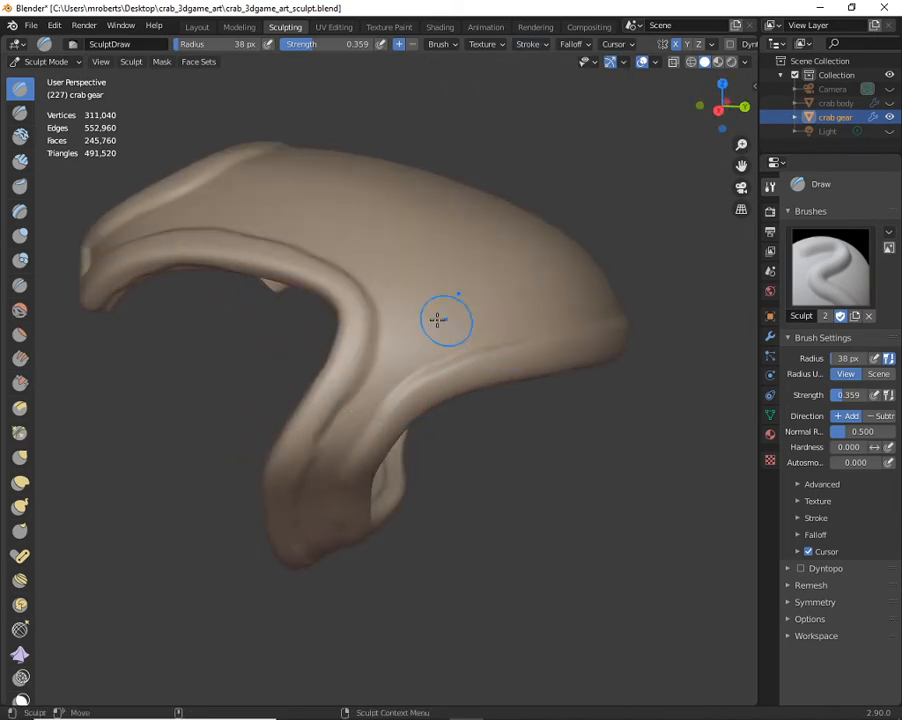
{"action": "middle_click_drag", "start_coordinate": [437, 318], "coordinate": [421, 416]}
{"action": "mouse_move", "coordinate": [471, 321]}
{"action": "middle_mouse_down"}
{"action": "mouse_move", "coordinate": [521, 280]}
{"action": "mouse_move", "coordinate": [513, 227]}
{"action": "mouse_move", "coordinate": [428, 323]}
{"action": "mouse_move", "coordinate": [409, 380]}
{"action": "middle_mouse_up"}
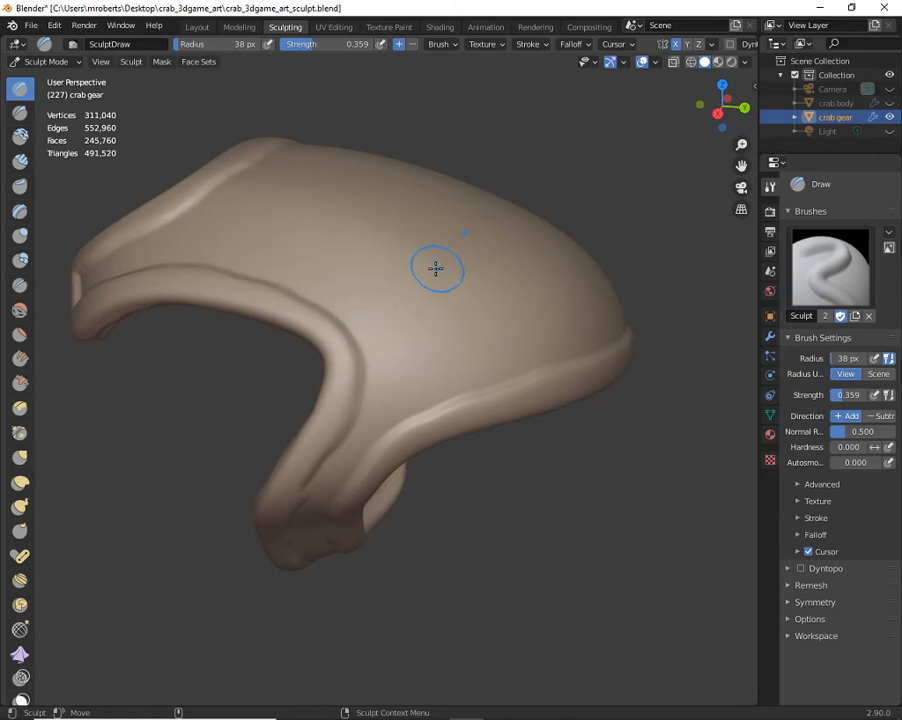
Set the Draw brush's hardness to 0.453, test it with a stroke on the gear's dome, and undo the stroke
{"action": "left_click", "coordinate": [441, 44]}
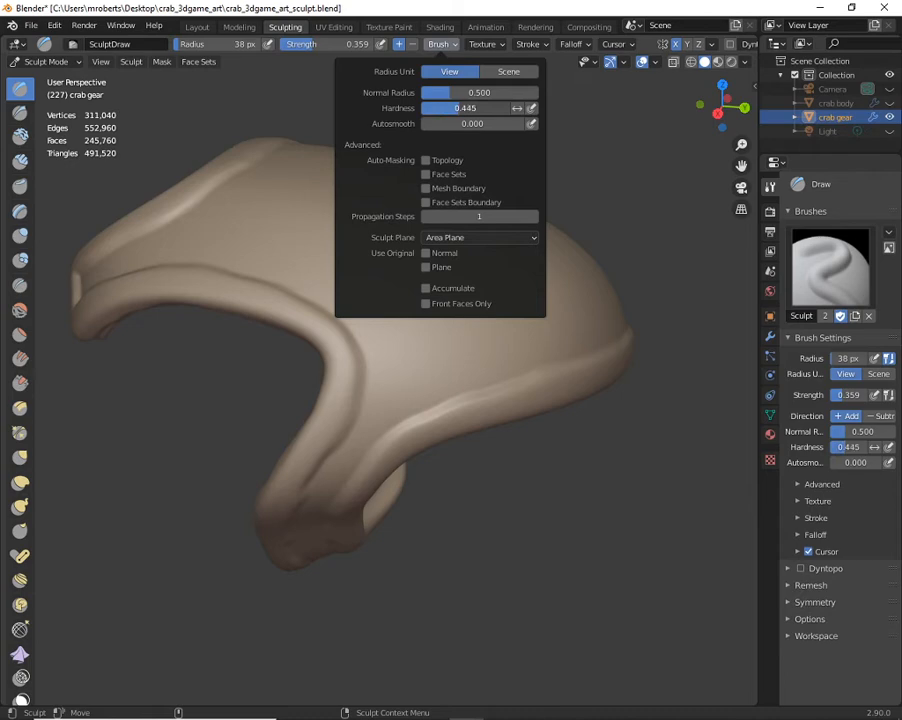
{"action": "mouse_move", "coordinate": [318, 224]}
{"action": "left_mouse_down"}
{"action": "mouse_move", "coordinate": [329, 216]}
{"action": "mouse_move", "coordinate": [420, 252]}
{"action": "mouse_move", "coordinate": [322, 211]}
{"action": "left_mouse_up"}
{"action": "middle_click_drag", "start_coordinate": [322, 211], "coordinate": [429, 252]}
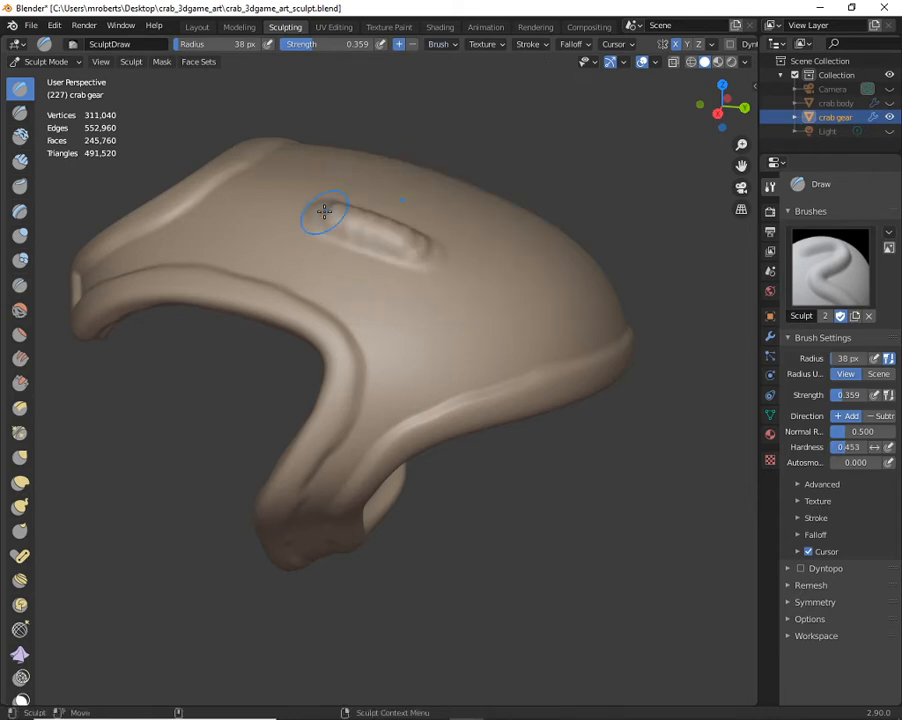
{"action": "middle_click_drag", "start_coordinate": [326, 206], "coordinate": [400, 280]}
{"action": "key", "text": "ctrl+z"}
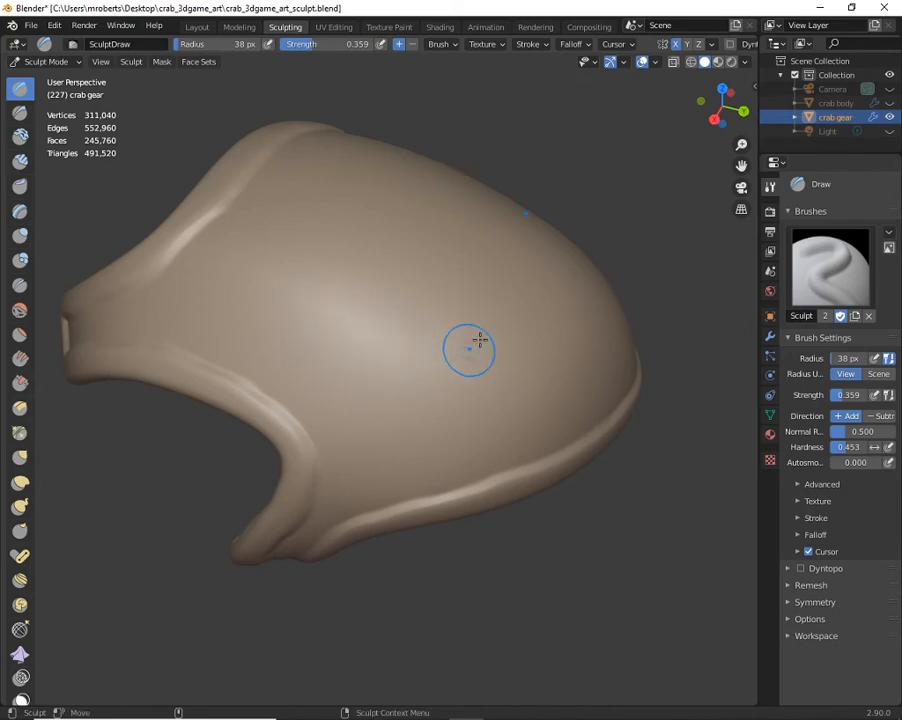
Set the Draw brush's stroke spacing to 10%, test it with a diagonal stroke across the dome, and undo the stroke
{"action": "left_click", "coordinate": [522, 44]}
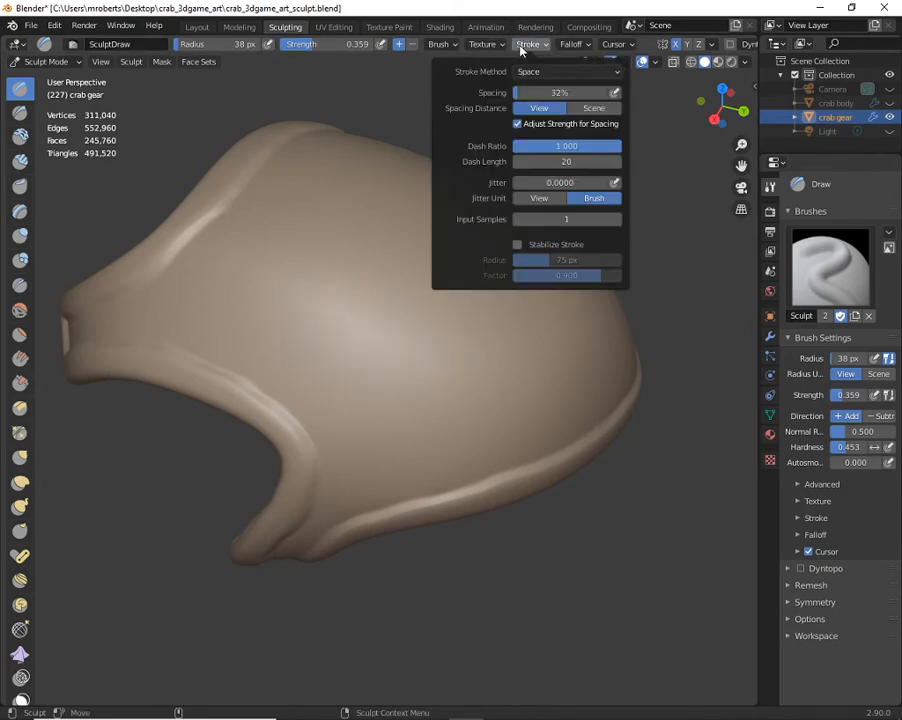
{"action": "left_click", "coordinate": [533, 92]}
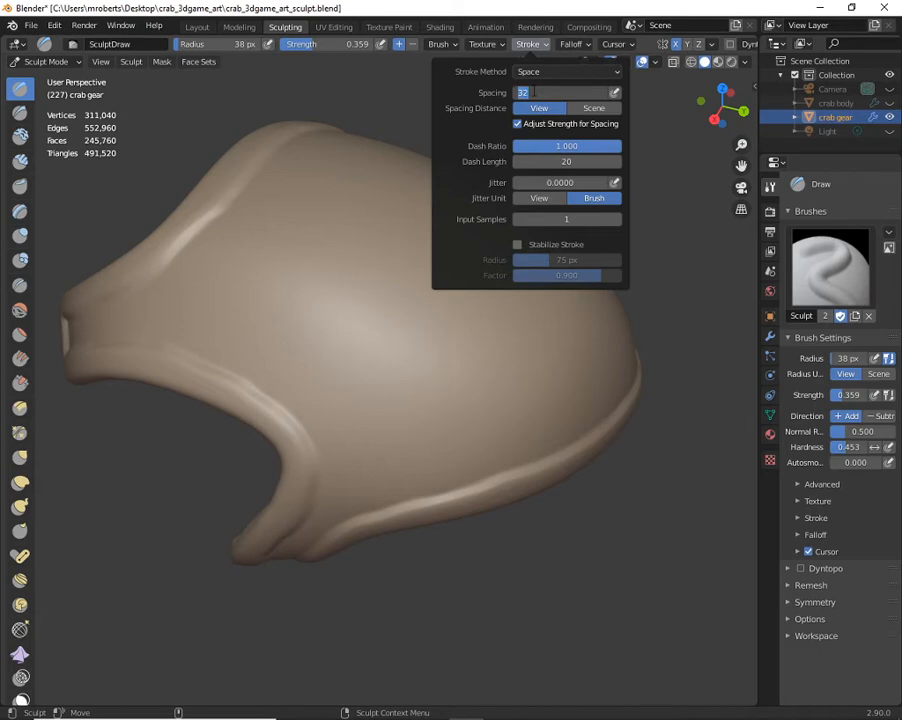
{"action": "type", "text": "10"}
{"action": "key", "text": "Return"}
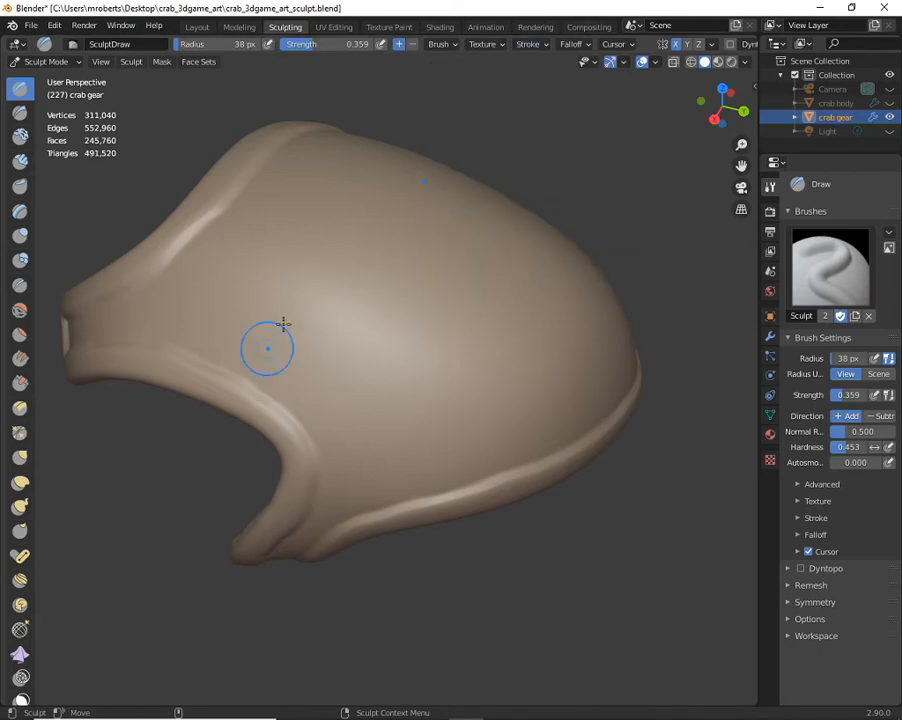
{"action": "mouse_move", "coordinate": [306, 248]}
{"action": "left_mouse_down"}
{"action": "mouse_move", "coordinate": [419, 322]}
{"action": "mouse_move", "coordinate": [316, 262]}
{"action": "mouse_move", "coordinate": [389, 308]}
{"action": "mouse_move", "coordinate": [410, 340]}
{"action": "left_mouse_up"}
{"action": "key", "text": "ctrl+z"}
{"action": "key", "text": "ctrl+z"}
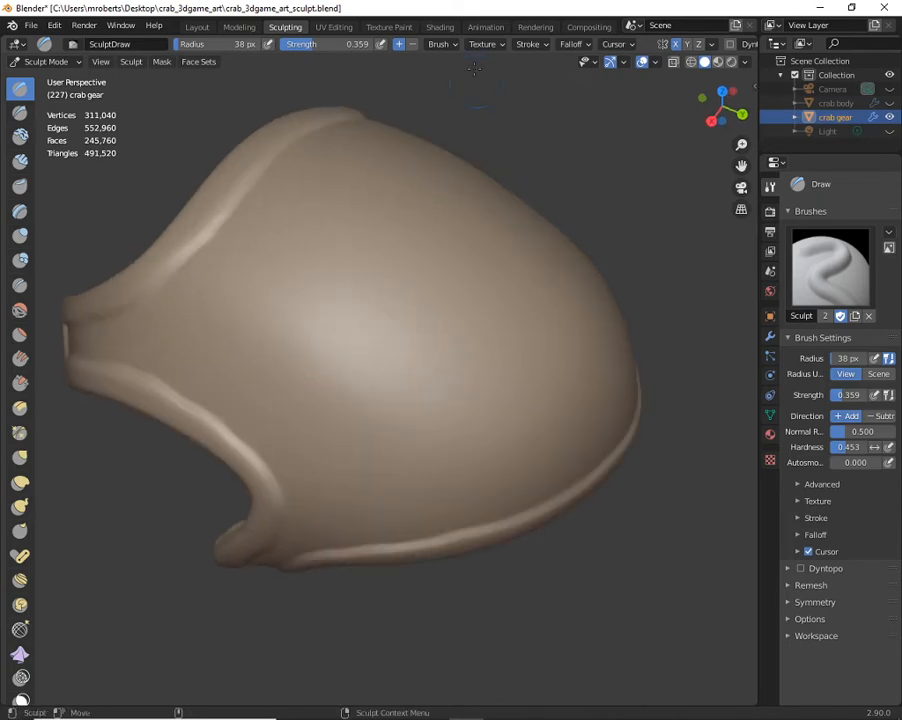
Set the Draw brush's hardness to 0.516 and its stroke method to Drag Dot
{"action": "left_click", "coordinate": [441, 44]}
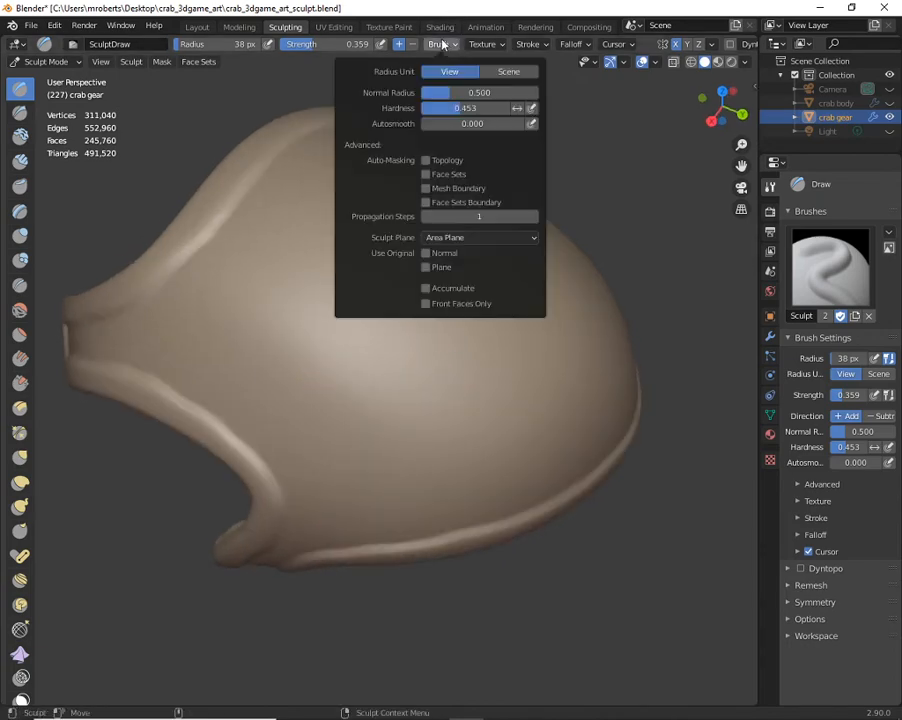
{"action": "left_click_drag", "start_coordinate": [460, 111], "coordinate": [466, 109]}
{"action": "left_click", "coordinate": [469, 108]}
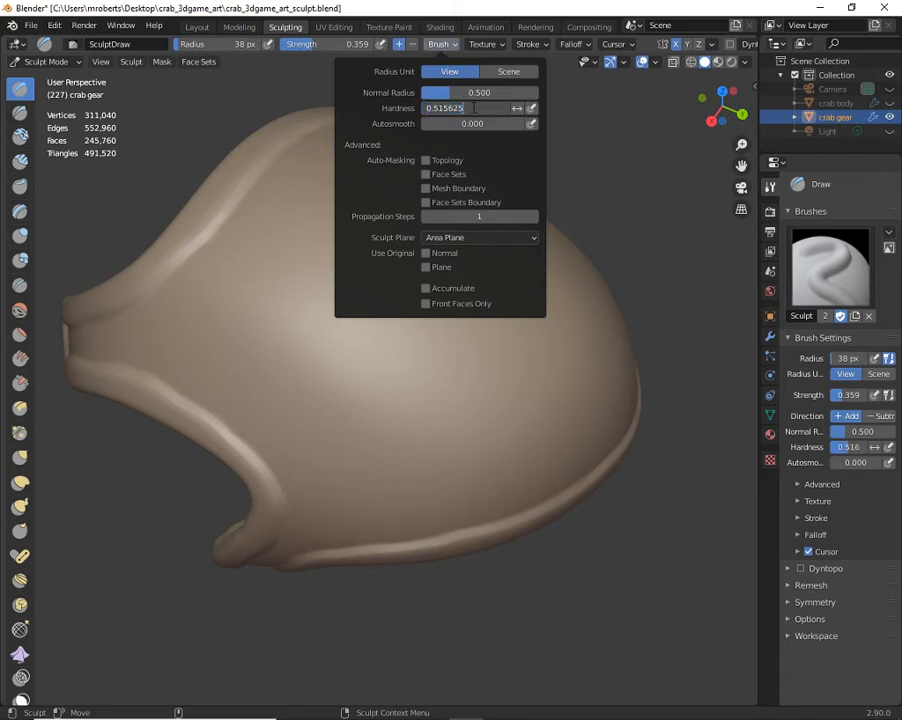
{"action": "left_click", "coordinate": [527, 44]}
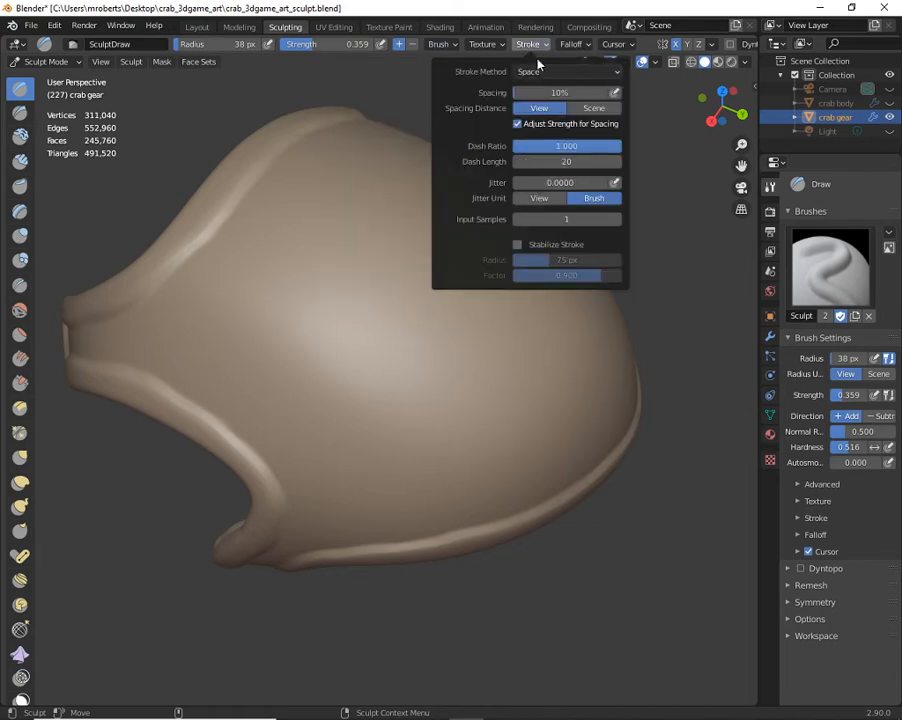
{"action": "left_click", "coordinate": [530, 72]}
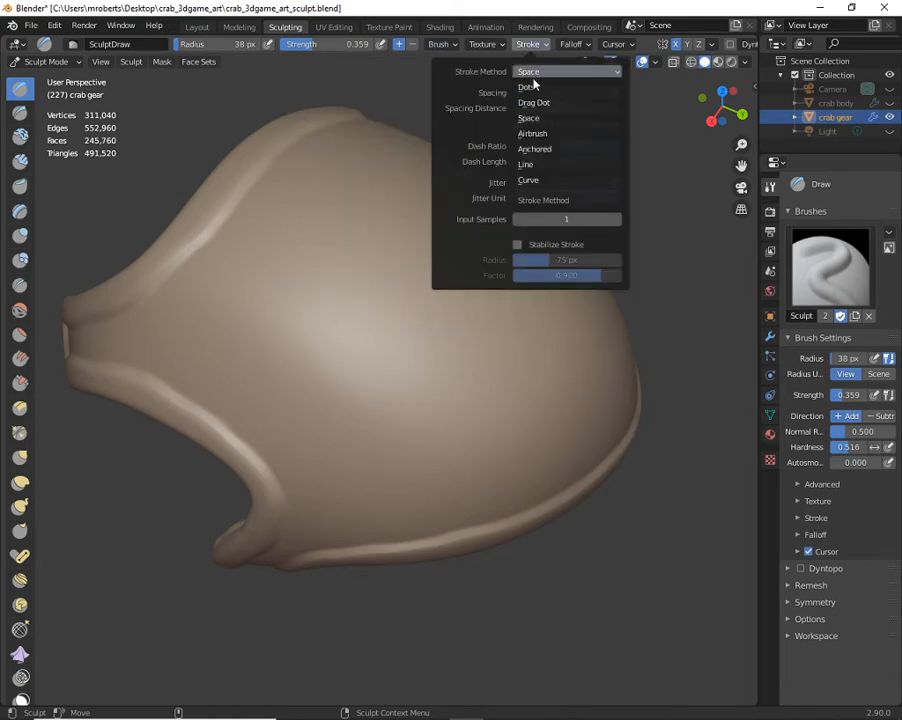
{"action": "left_click", "coordinate": [537, 104]}
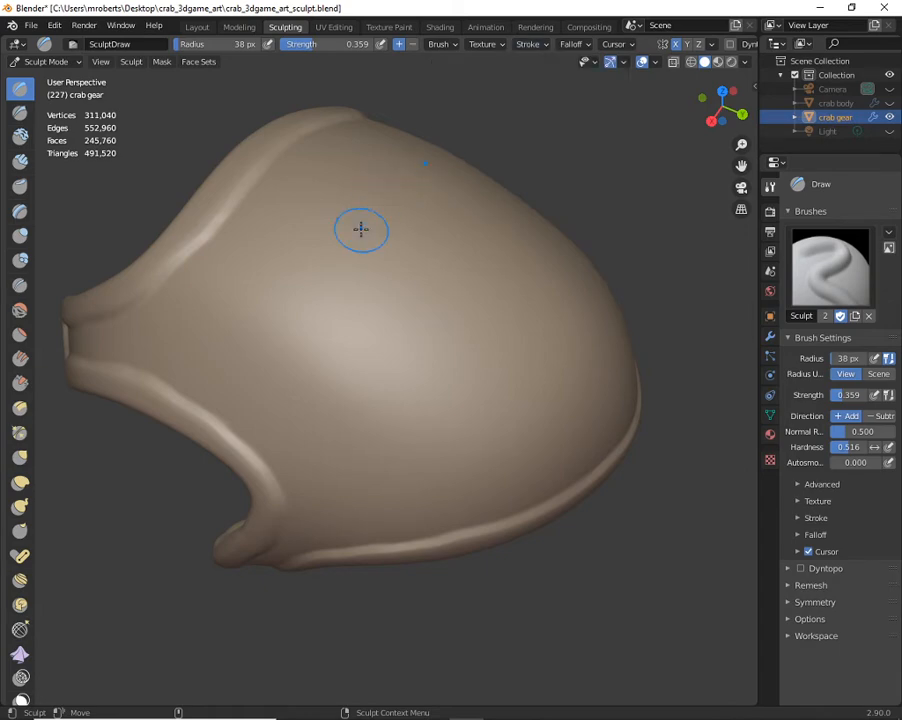
Set the Draw brush's strength to 0.522 and enlarge its radius to 51 px
{"action": "left_click_drag", "start_coordinate": [309, 50], "coordinate": [320, 50]}
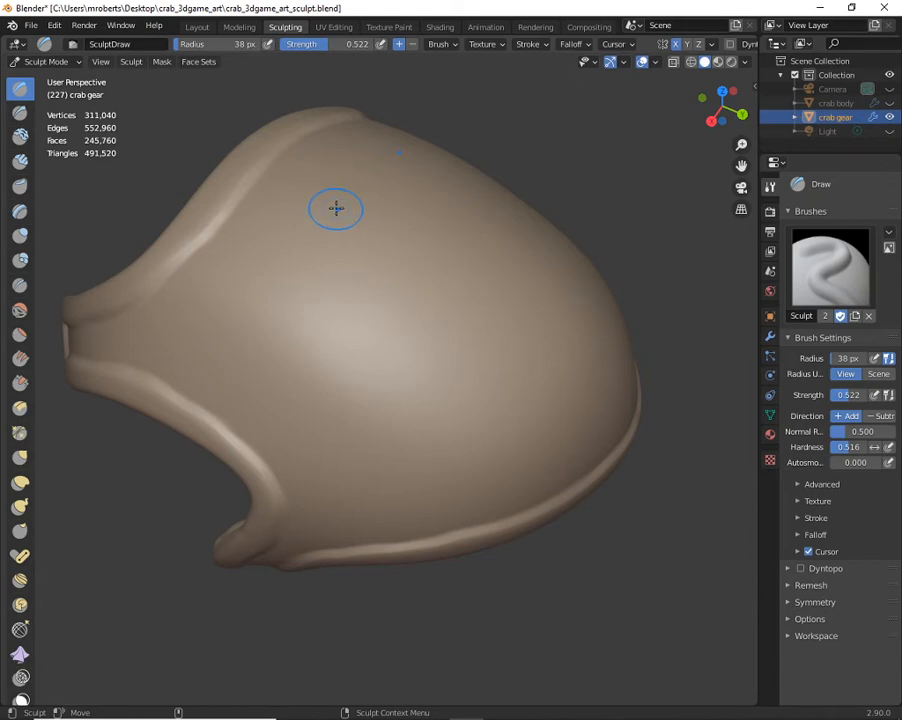
{"action": "key", "text": "bracketright"}
{"action": "key", "text": "bracketright"}
{"action": "key", "text": "bracketright"}
Place a row of five raised round studs from the front of the gear's dome down to its back edge
{"action": "mouse_move", "coordinate": [358, 225]}
{"action": "left_mouse_down"}
{"action": "mouse_move", "coordinate": [362, 241]}
{"action": "mouse_move", "coordinate": [316, 201]}
{"action": "mouse_move", "coordinate": [341, 203]}
{"action": "mouse_move", "coordinate": [334, 201]}
{"action": "left_mouse_up"}
{"action": "left_click_drag", "start_coordinate": [388, 230], "coordinate": [414, 250]}
{"action": "middle_click_drag", "start_coordinate": [439, 287], "coordinate": [416, 287]}
{"action": "left_click_drag", "start_coordinate": [416, 287], "coordinate": [448, 321]}
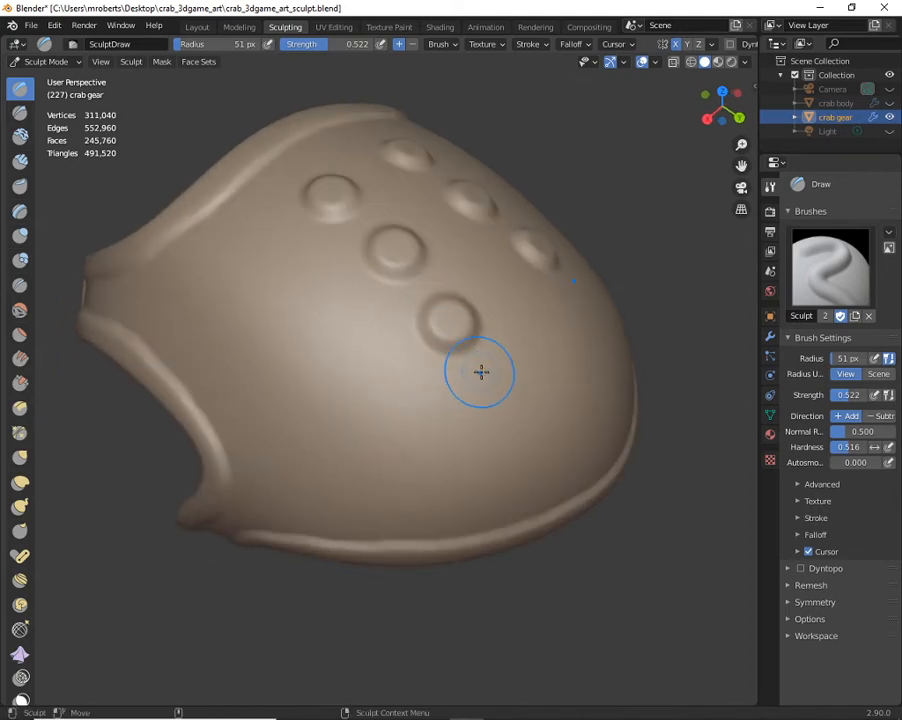
{"action": "mouse_move", "coordinate": [508, 392]}
{"action": "left_mouse_down"}
{"action": "mouse_move", "coordinate": [519, 402]}
{"action": "mouse_move", "coordinate": [515, 393]}
{"action": "left_mouse_up"}
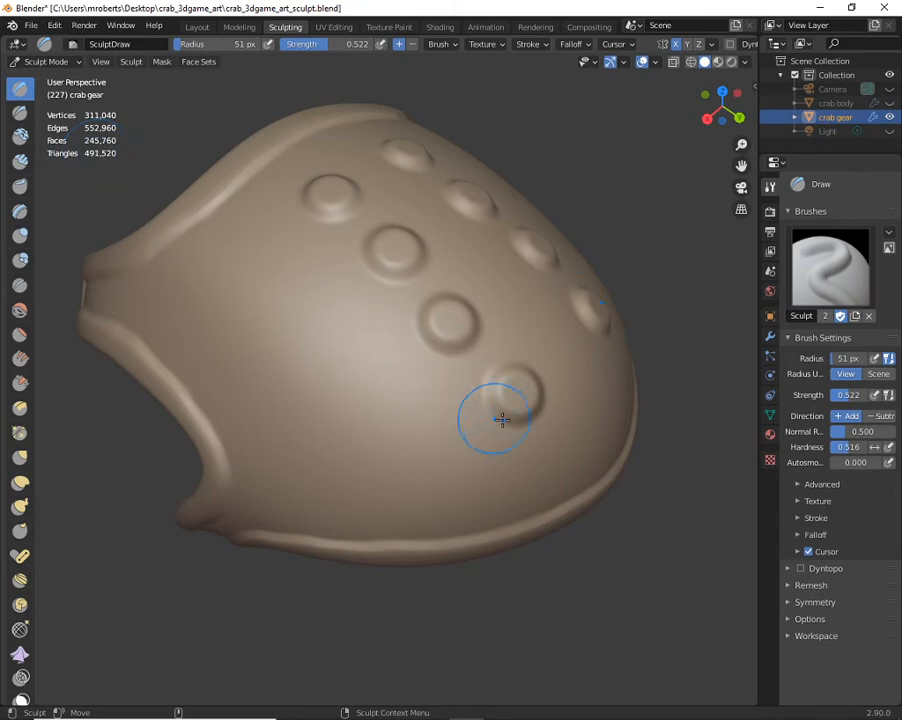
{"action": "middle_click_drag", "start_coordinate": [498, 415], "coordinate": [482, 361]}
{"action": "left_click_drag", "start_coordinate": [482, 361], "coordinate": [507, 346]}
Place a second row of five raised studs alongside the first, lower on the side of the dome
{"action": "middle_click_drag", "start_coordinate": [507, 346], "coordinate": [312, 264]}
{"action": "left_click_drag", "start_coordinate": [312, 264], "coordinate": [298, 250]}
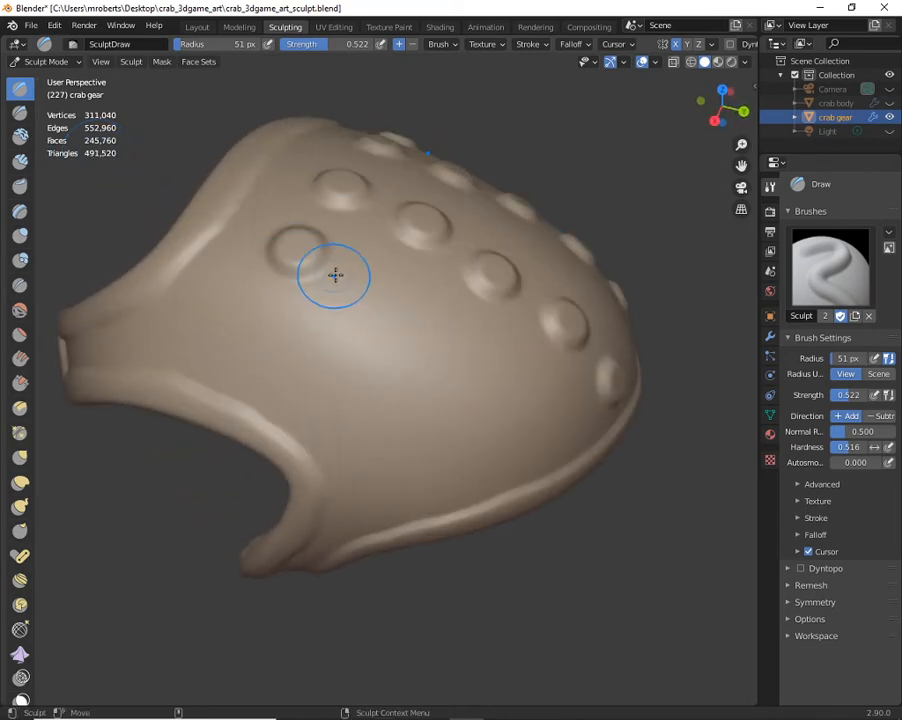
{"action": "left_click_drag", "start_coordinate": [358, 279], "coordinate": [381, 279]}
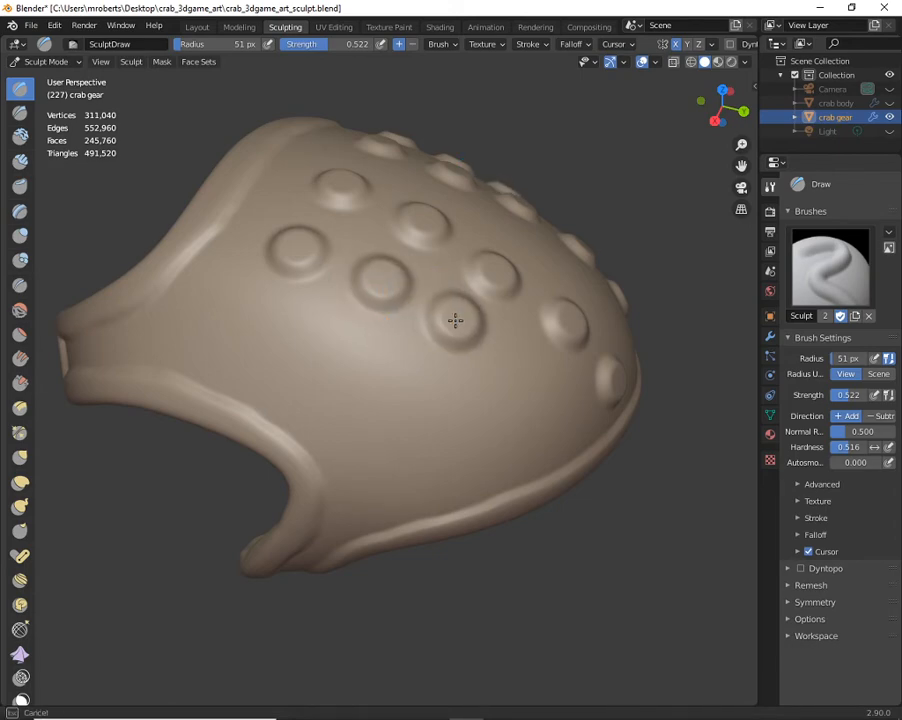
{"action": "middle_click_drag", "start_coordinate": [467, 342], "coordinate": [447, 322]}
{"action": "left_click_drag", "start_coordinate": [447, 322], "coordinate": [469, 343]}
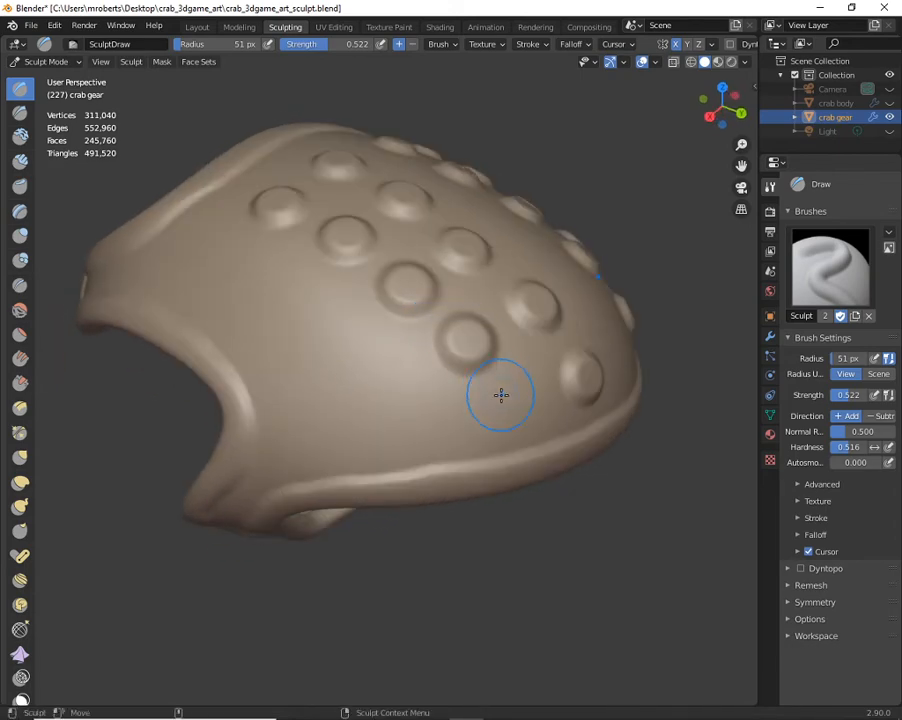
{"action": "left_click_drag", "start_coordinate": [501, 396], "coordinate": [507, 408]}
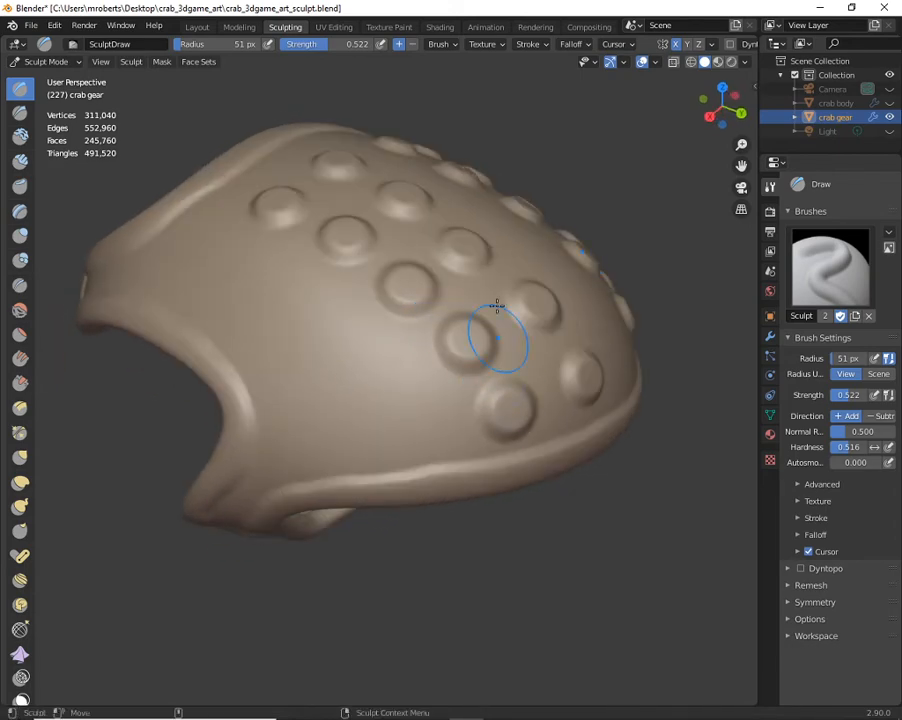
Test the Dots stroke method with a stroke below the studs on the side of the gear, and undo the stroke
{"action": "left_click", "coordinate": [540, 45]}
{"action": "left_click", "coordinate": [545, 73]}
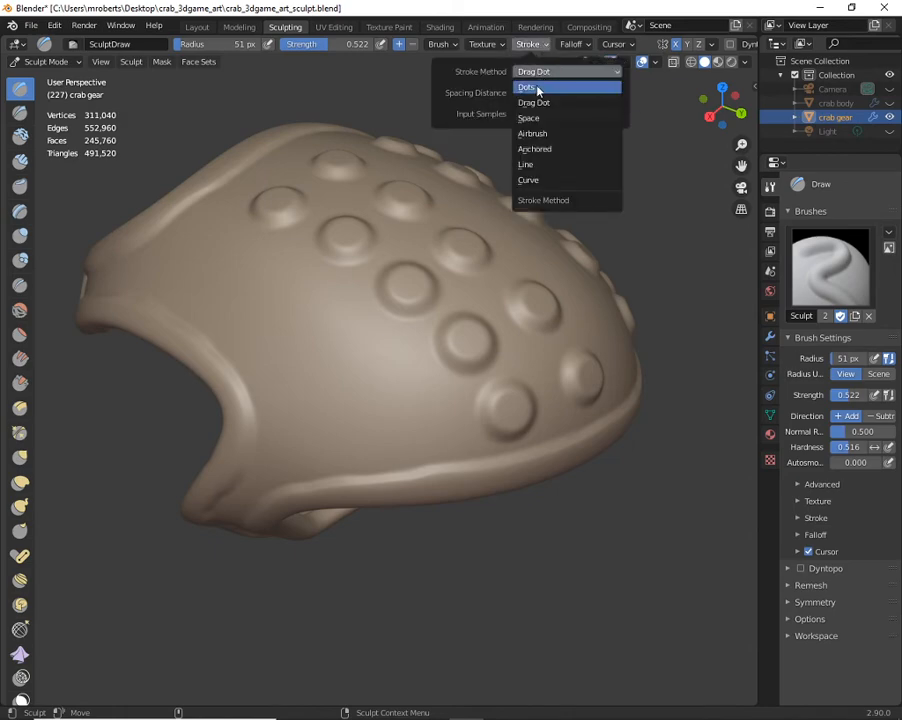
{"action": "left_click", "coordinate": [537, 88]}
{"action": "mouse_move", "coordinate": [266, 324]}
{"action": "left_mouse_down"}
{"action": "mouse_move", "coordinate": [330, 332]}
{"action": "mouse_move", "coordinate": [326, 340]}
{"action": "mouse_move", "coordinate": [300, 305]}
{"action": "left_mouse_up"}
{"action": "middle_click_drag", "start_coordinate": [300, 305], "coordinate": [366, 360]}
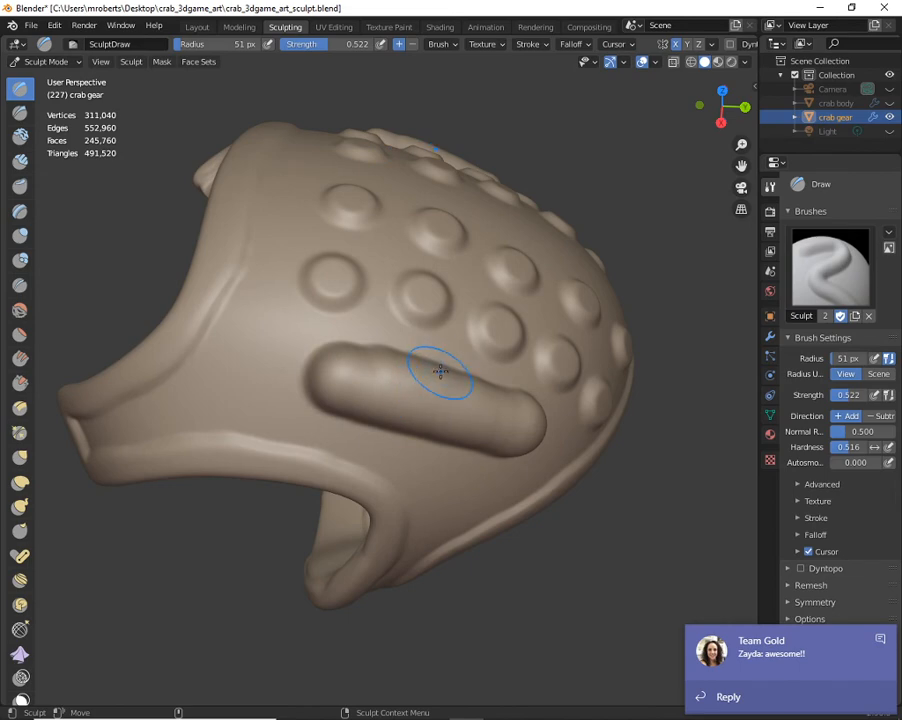
{"action": "key", "text": "ctrl+z"}
Test the Airbrush stroke method with a stroke below the lower row of studs, and undo the stroke
{"action": "left_click", "coordinate": [549, 46]}
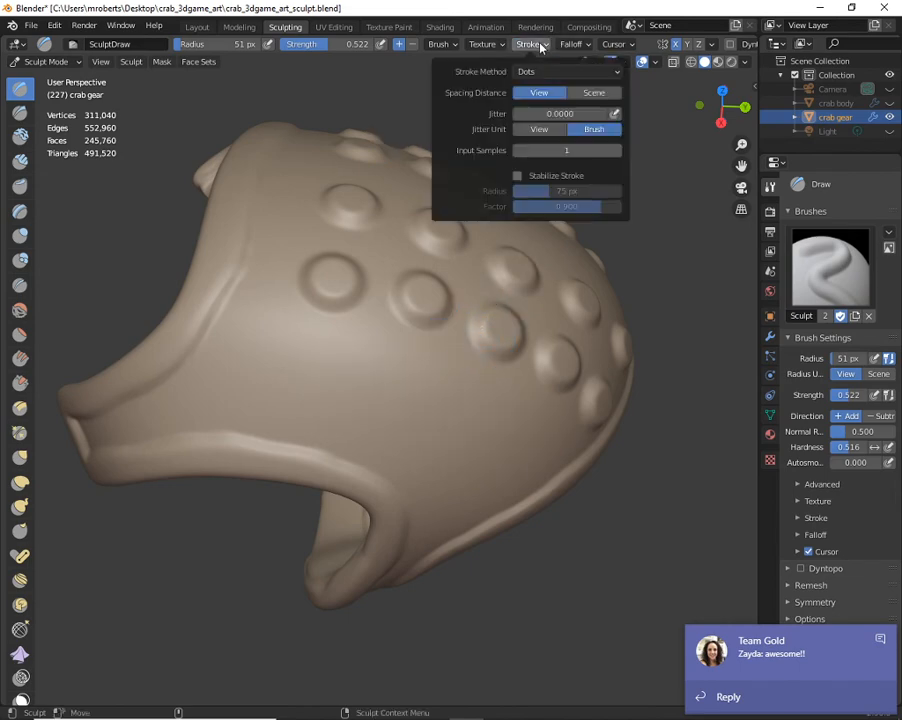
{"action": "left_click", "coordinate": [553, 72]}
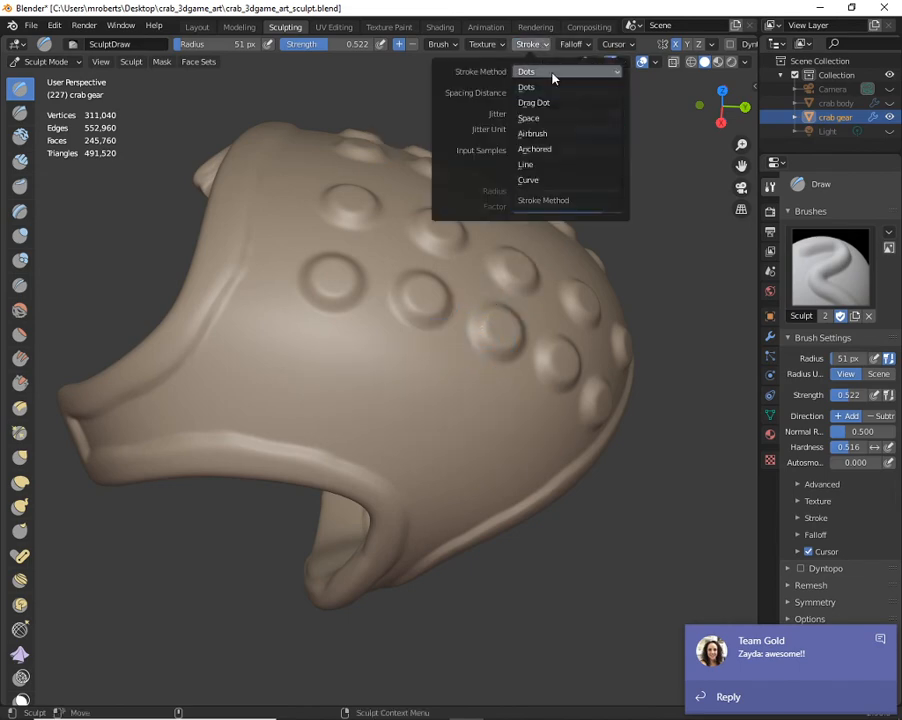
{"action": "left_click", "coordinate": [541, 134]}
{"action": "mouse_move", "coordinate": [350, 348]}
{"action": "left_mouse_down"}
{"action": "mouse_move", "coordinate": [354, 378]}
{"action": "mouse_move", "coordinate": [442, 414]}
{"action": "left_mouse_up"}
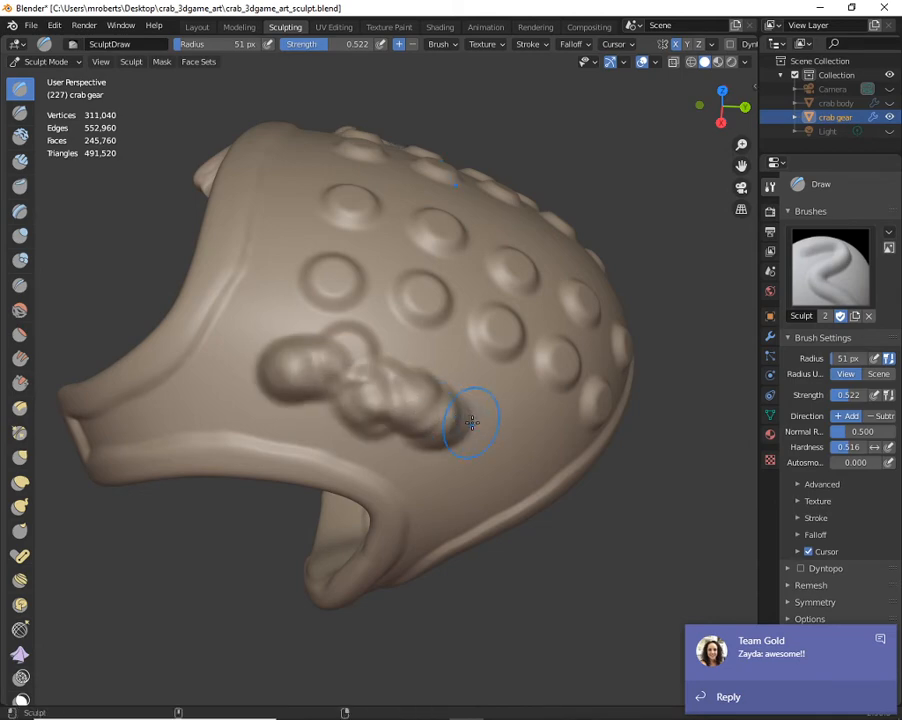
{"action": "key", "text": "ctrl+z"}
Return the Draw brush's stroke method to Drag Dot and inspect the studs from several angles
{"action": "left_click", "coordinate": [532, 46]}
{"action": "left_click", "coordinate": [548, 71]}
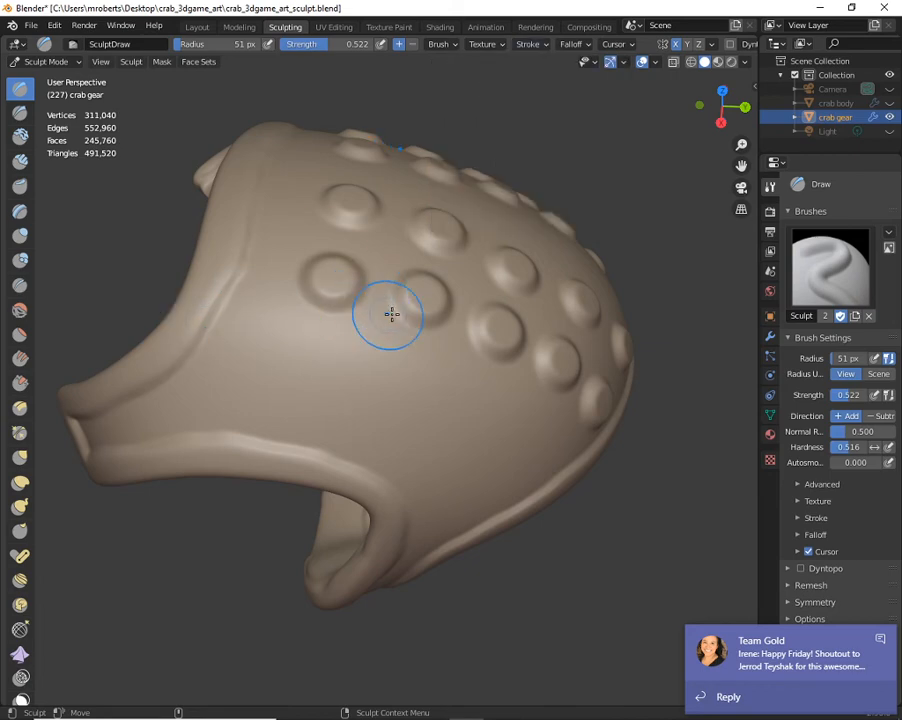
{"action": "mouse_move", "coordinate": [390, 313]}
{"action": "middle_mouse_down"}
{"action": "mouse_move", "coordinate": [332, 305]}
{"action": "mouse_move", "coordinate": [286, 85]}
{"action": "middle_mouse_up"}
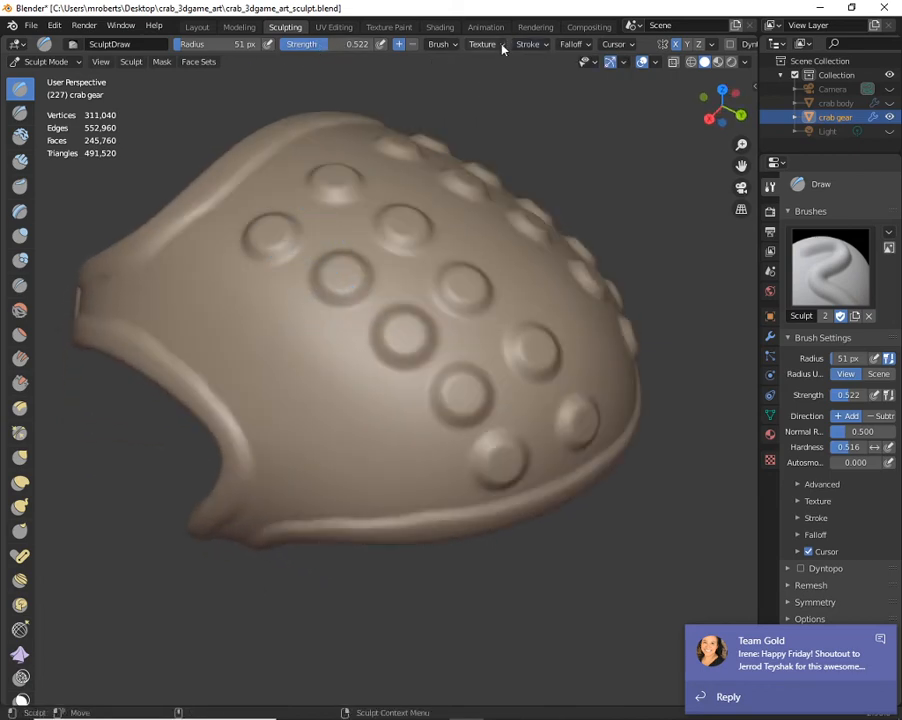
{"action": "left_click", "coordinate": [437, 44]}
{"action": "left_click", "coordinate": [537, 44]}
{"action": "left_click", "coordinate": [540, 74]}
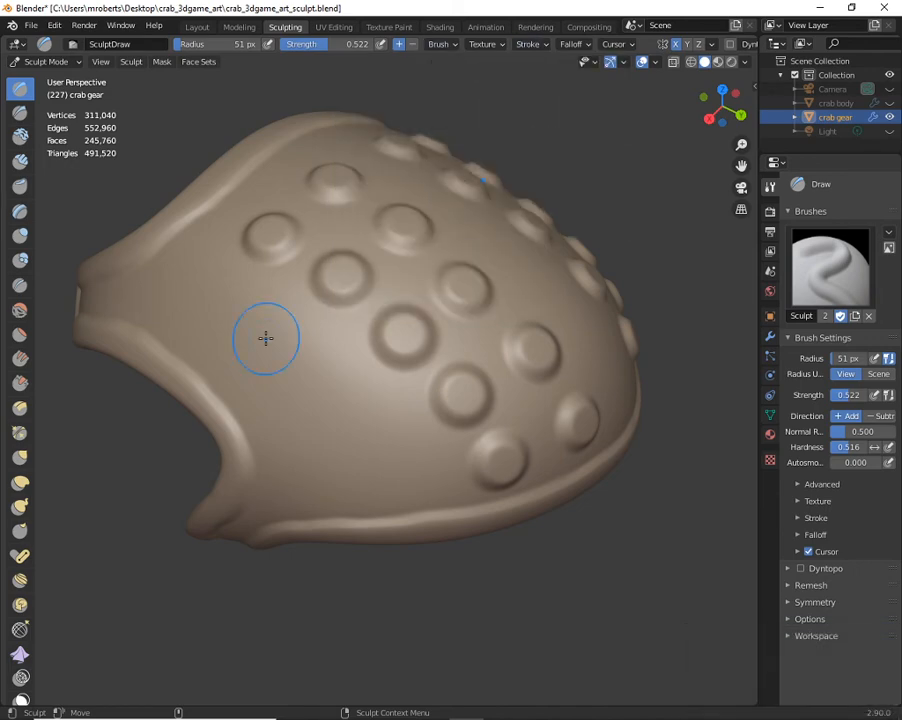
{"action": "middle_click_drag", "start_coordinate": [265, 338], "coordinate": [282, 316]}
{"action": "mouse_move", "coordinate": [523, 404]}
{"action": "middle_mouse_down"}
{"action": "mouse_move", "coordinate": [398, 404]}
{"action": "mouse_move", "coordinate": [302, 209]}
{"action": "middle_mouse_up"}
{"action": "middle_click_drag", "start_coordinate": [229, 310], "coordinate": [296, 274]}
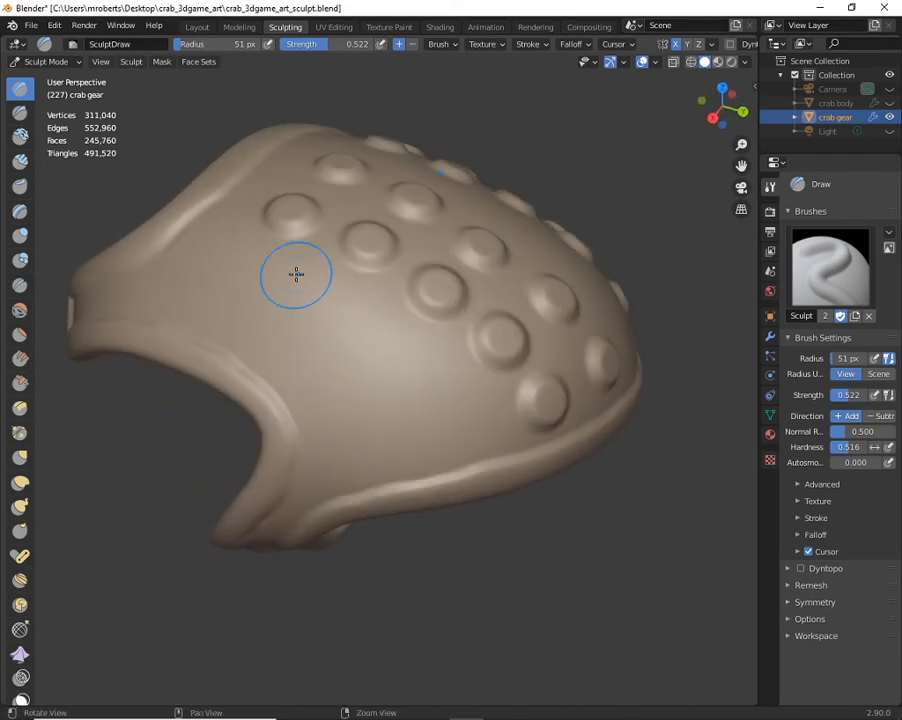
Set the Draw brush's stroke method to Line and its hardness to 0
{"action": "left_click", "coordinate": [537, 44]}
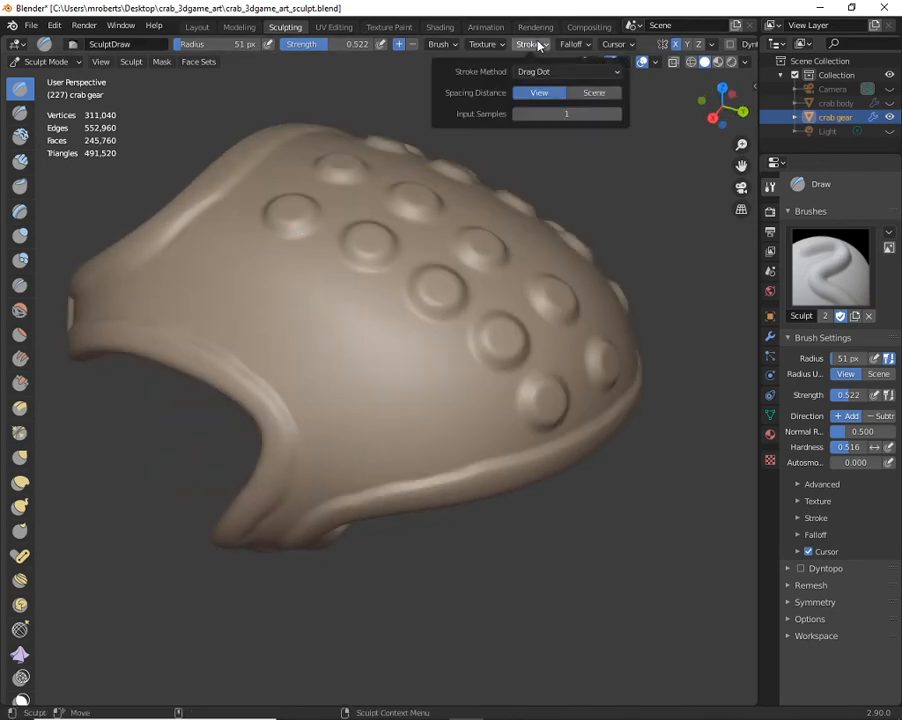
{"action": "left_click", "coordinate": [541, 71]}
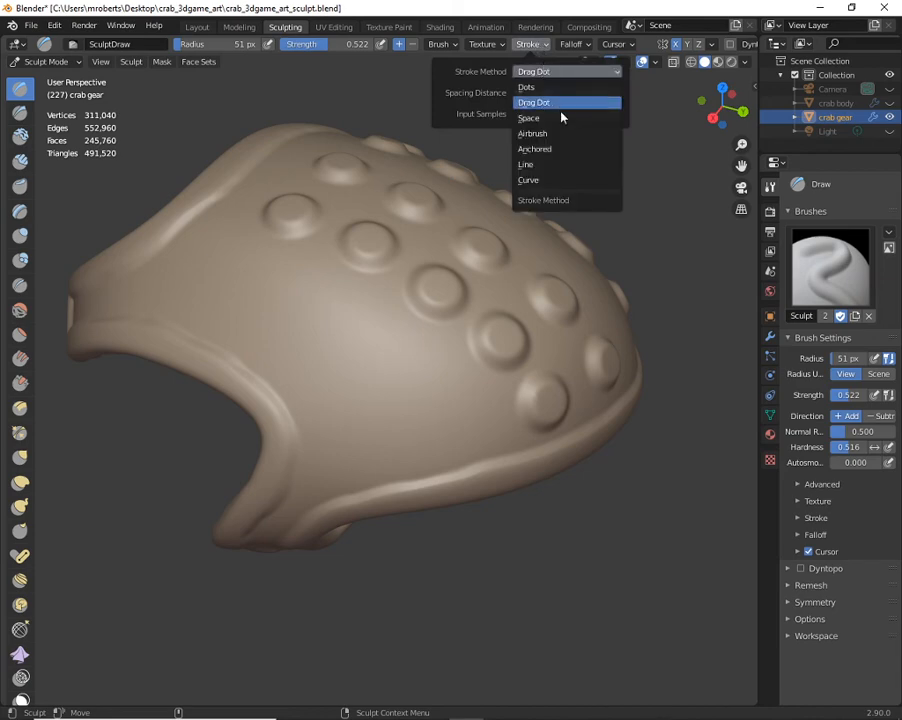
{"action": "left_click", "coordinate": [537, 165]}
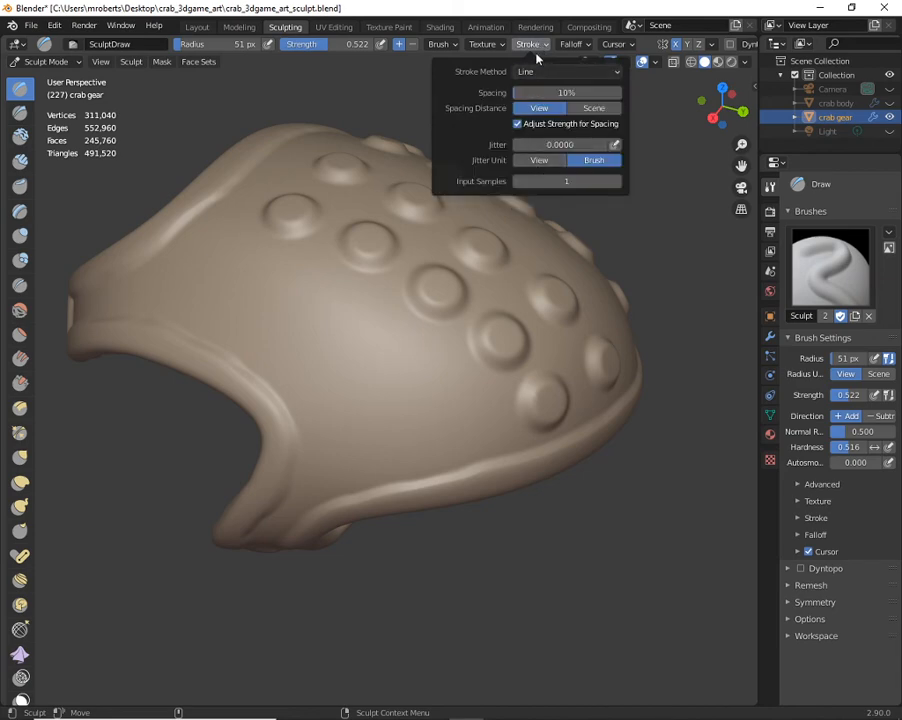
{"action": "left_click", "coordinate": [441, 44]}
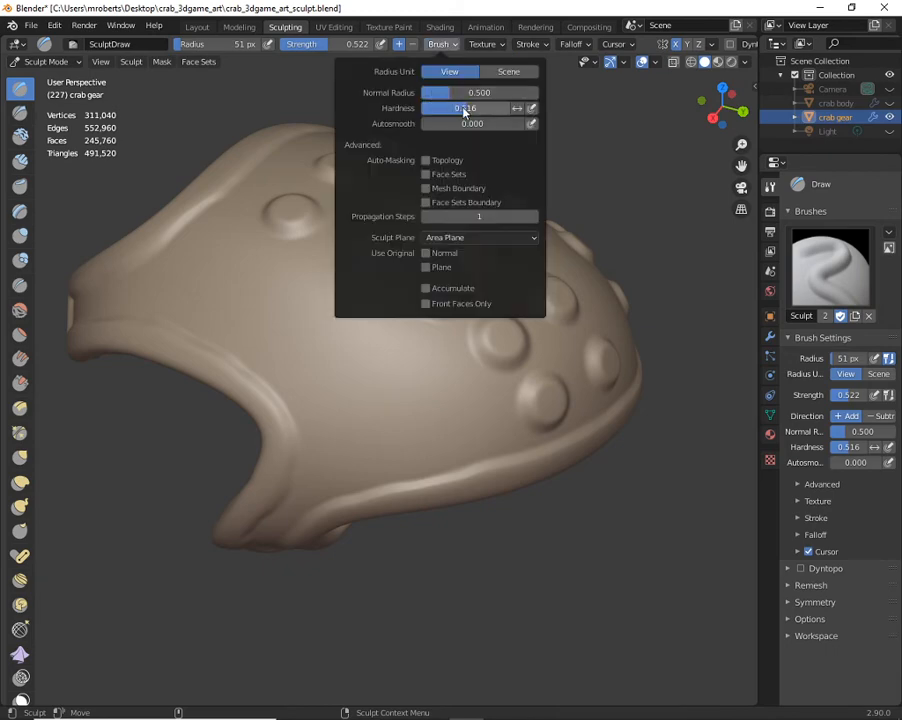
{"action": "left_click_drag", "start_coordinate": [463, 112], "coordinate": [415, 113]}
Reduce the Draw brush's radius to 14 px for fine detail on the gear's side strap
{"action": "mouse_move", "coordinate": [330, 230]}
{"action": "middle_mouse_down"}
{"action": "mouse_move", "coordinate": [208, 320]}
{"action": "mouse_move", "coordinate": [302, 326]}
{"action": "middle_mouse_up"}
{"action": "key", "text": "bracketleft"}
{"action": "key", "text": "bracketleft"}
{"action": "key", "text": "bracketleft"}
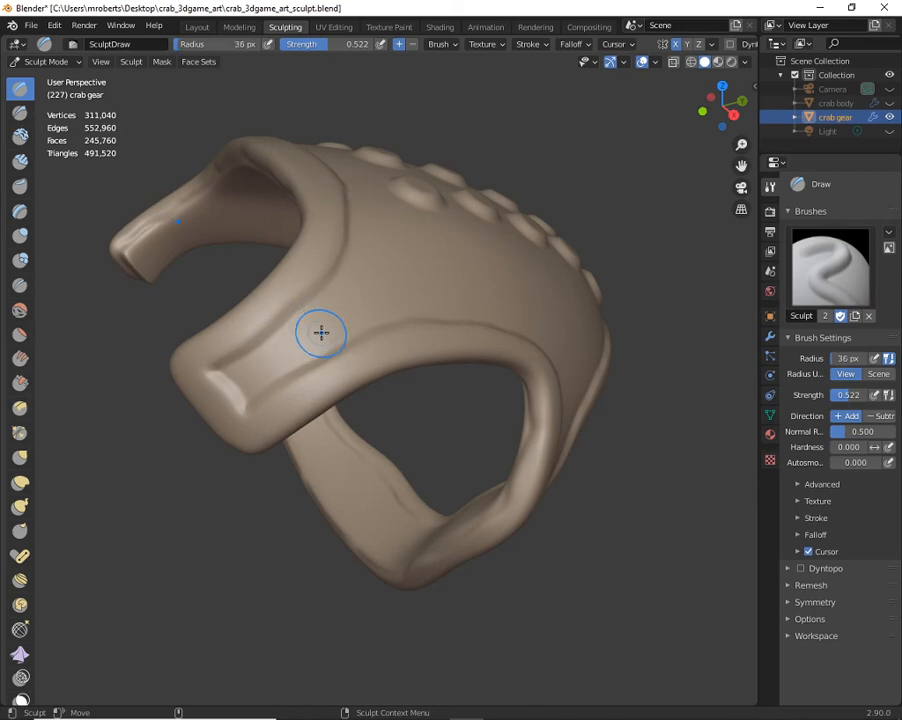
{"action": "key", "text": "bracketleft"}
{"action": "key", "text": "bracketleft"}
{"action": "key", "text": "bracketleft"}
{"action": "key", "text": "bracketleft"}
{"action": "key", "text": "bracketleft"}
{"action": "key", "text": "bracketleft"}
{"action": "key", "text": "bracketleft"}
{"action": "middle_click_drag", "start_coordinate": [416, 383], "coordinate": [385, 266]}
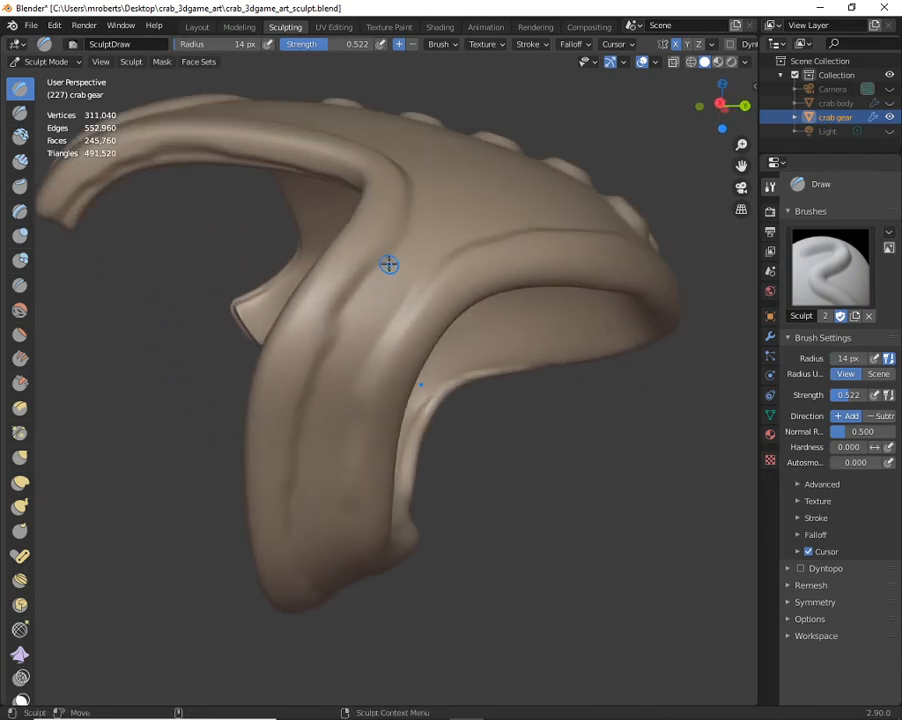
Test a raised line stroke across the top of the side strap and undo it
{"action": "left_click_drag", "start_coordinate": [389, 264], "coordinate": [410, 281]}
{"action": "middle_click_drag", "start_coordinate": [374, 403], "coordinate": [376, 298]}
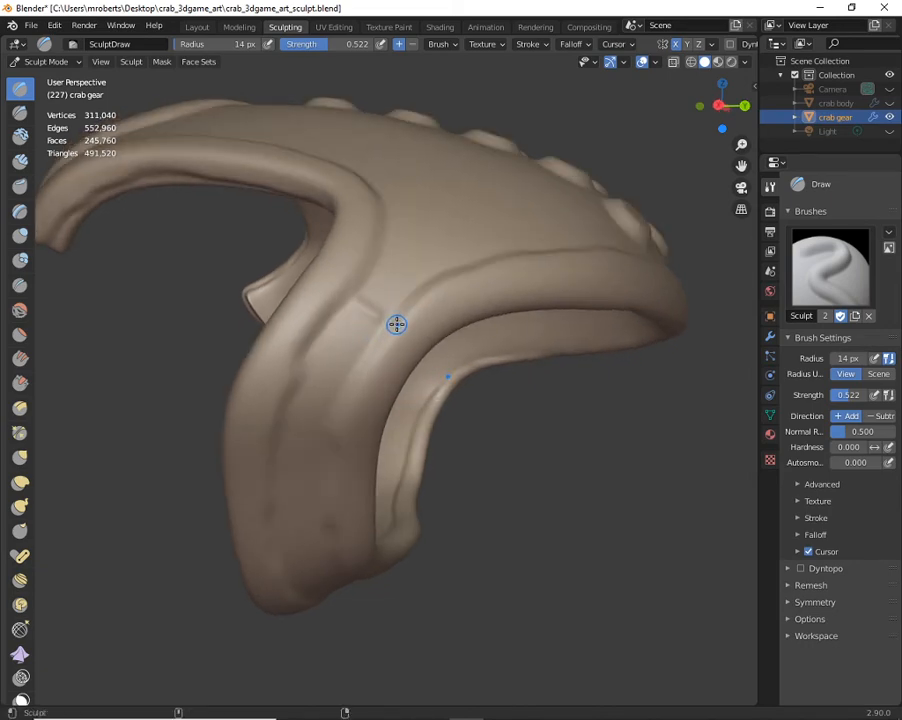
{"action": "key", "text": "ctrl+z"}
Switch the brush to Subtract at strength 0.863 and carve short crosswise grooves down the upper part of the side strap
{"action": "left_click", "coordinate": [412, 45]}
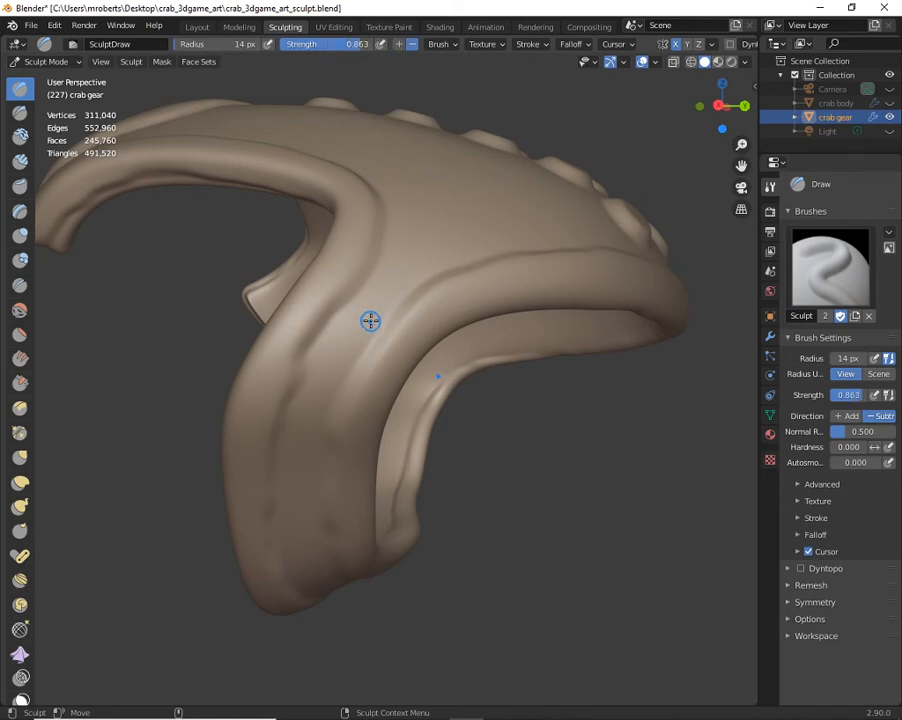
{"action": "mouse_move", "coordinate": [357, 299]}
{"action": "left_mouse_down"}
{"action": "mouse_move", "coordinate": [386, 316]}
{"action": "mouse_move", "coordinate": [364, 341]}
{"action": "left_mouse_up"}
{"action": "middle_click_drag", "start_coordinate": [349, 358], "coordinate": [357, 338]}
{"action": "left_click_drag", "start_coordinate": [335, 316], "coordinate": [364, 328]}
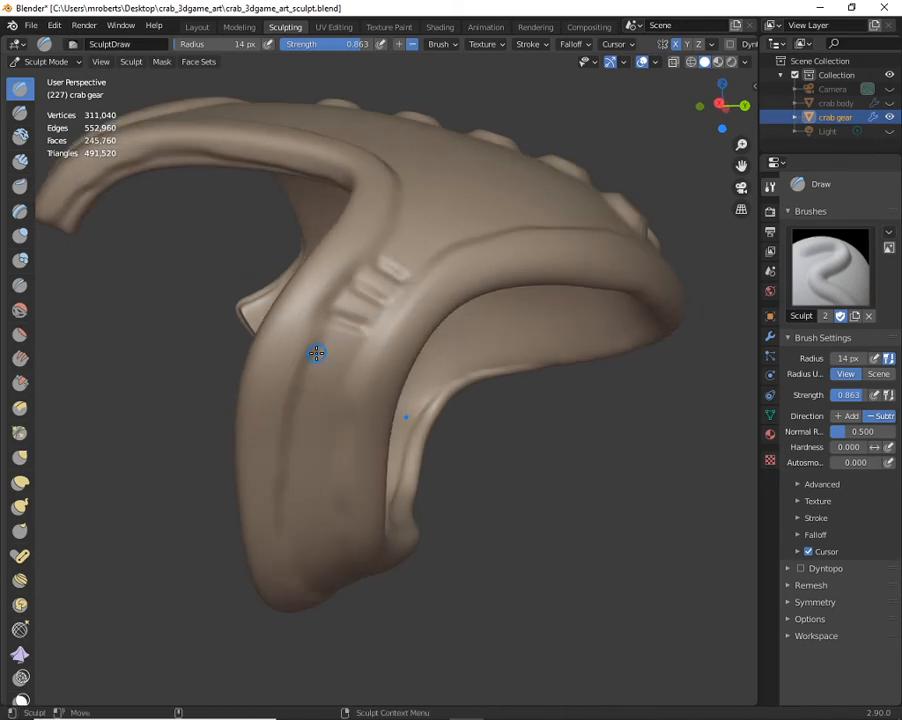
{"action": "mouse_move", "coordinate": [318, 353]}
{"action": "left_mouse_down"}
{"action": "mouse_move", "coordinate": [350, 364]}
{"action": "mouse_move", "coordinate": [328, 394]}
{"action": "mouse_move", "coordinate": [339, 396]}
{"action": "left_mouse_up"}
{"action": "middle_click_drag", "start_coordinate": [339, 396], "coordinate": [324, 352]}
{"action": "left_click_drag", "start_coordinate": [298, 348], "coordinate": [338, 351]}
{"action": "left_click_drag", "start_coordinate": [290, 382], "coordinate": [334, 383]}
Carve five more evenly spaced crosswise grooves down the middle of the side strap
{"action": "mouse_move", "coordinate": [334, 383]}
{"action": "middle_mouse_down"}
{"action": "mouse_move", "coordinate": [344, 344]}
{"action": "mouse_move", "coordinate": [326, 300]}
{"action": "middle_mouse_up"}
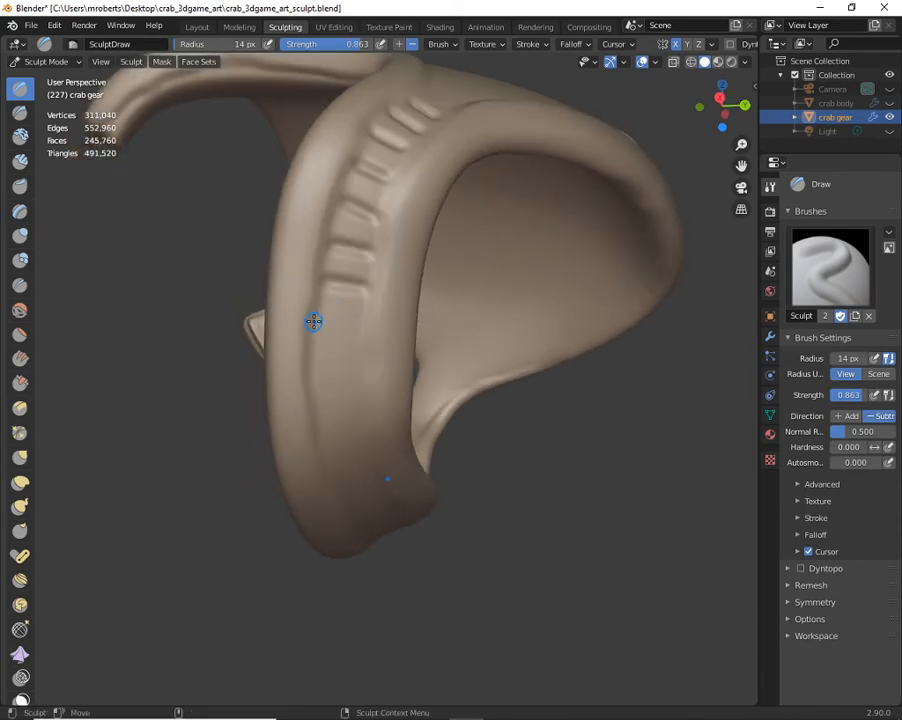
{"action": "left_click_drag", "start_coordinate": [315, 322], "coordinate": [366, 322]}
{"action": "left_click_drag", "start_coordinate": [310, 366], "coordinate": [360, 365]}
{"action": "middle_click_drag", "start_coordinate": [360, 365], "coordinate": [306, 360]}
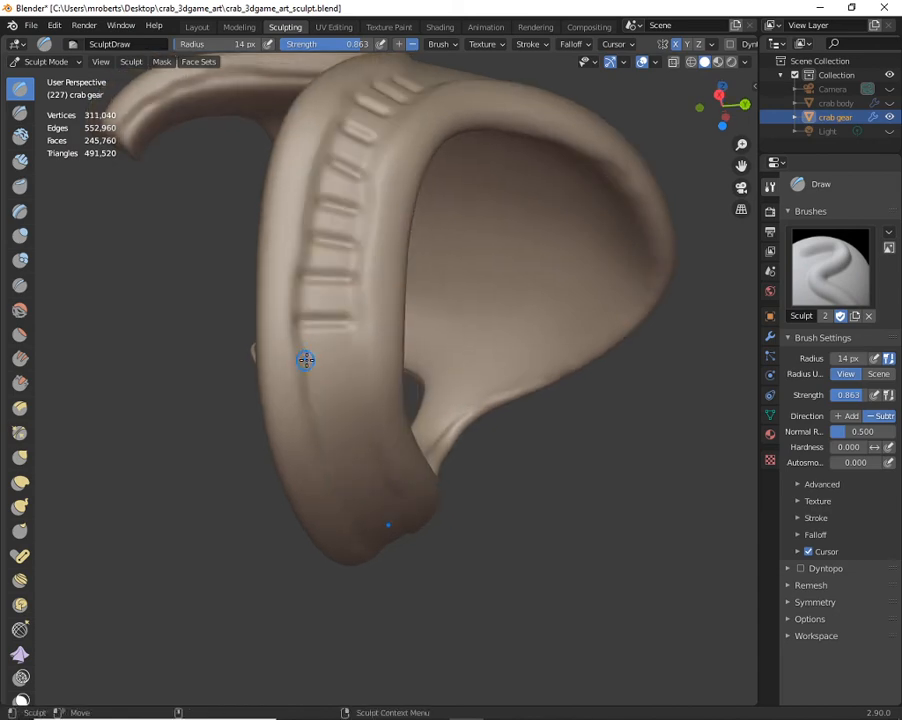
{"action": "mouse_move", "coordinate": [306, 362]}
{"action": "left_mouse_down"}
{"action": "mouse_move", "coordinate": [347, 353]}
{"action": "mouse_move", "coordinate": [355, 361]}
{"action": "left_mouse_up"}
{"action": "middle_click_drag", "start_coordinate": [355, 361], "coordinate": [316, 365]}
{"action": "left_click_drag", "start_coordinate": [318, 367], "coordinate": [362, 362]}
{"action": "mouse_move", "coordinate": [362, 362]}
{"action": "middle_mouse_down"}
{"action": "mouse_move", "coordinate": [338, 348]}
{"action": "mouse_move", "coordinate": [296, 364]}
{"action": "middle_mouse_up"}
{"action": "left_click_drag", "start_coordinate": [298, 365], "coordinate": [345, 353]}
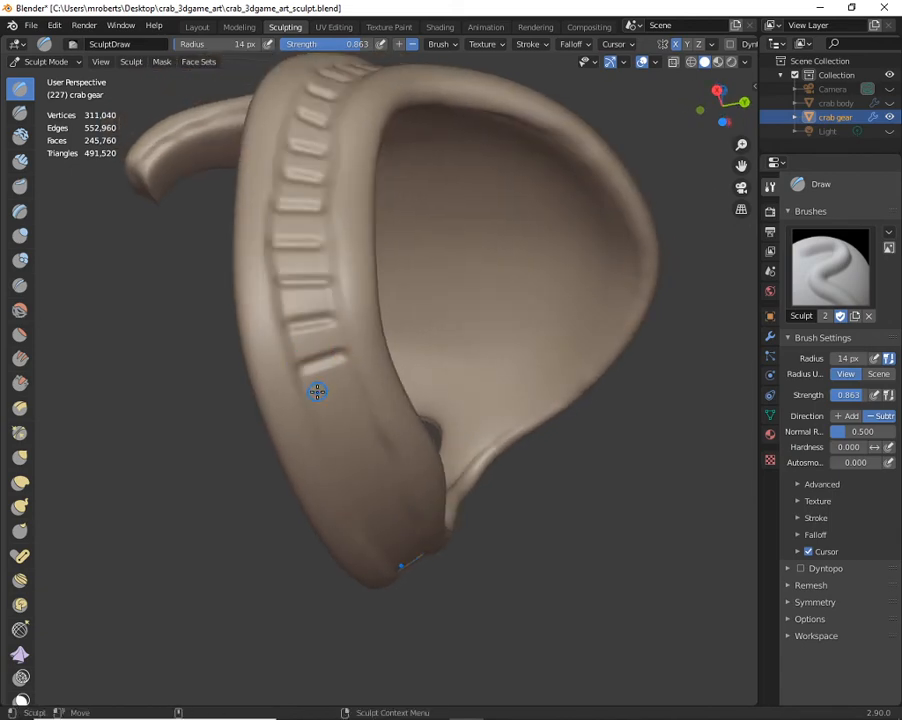
Carve five more crosswise grooves down the lower part of the side strap, keeping the same spacing toward its end
{"action": "middle_click_drag", "start_coordinate": [316, 404], "coordinate": [322, 370]}
{"action": "left_click_drag", "start_coordinate": [321, 365], "coordinate": [368, 352]}
{"action": "mouse_move", "coordinate": [368, 352]}
{"action": "middle_mouse_down"}
{"action": "mouse_move", "coordinate": [344, 354]}
{"action": "mouse_move", "coordinate": [316, 391]}
{"action": "middle_mouse_up"}
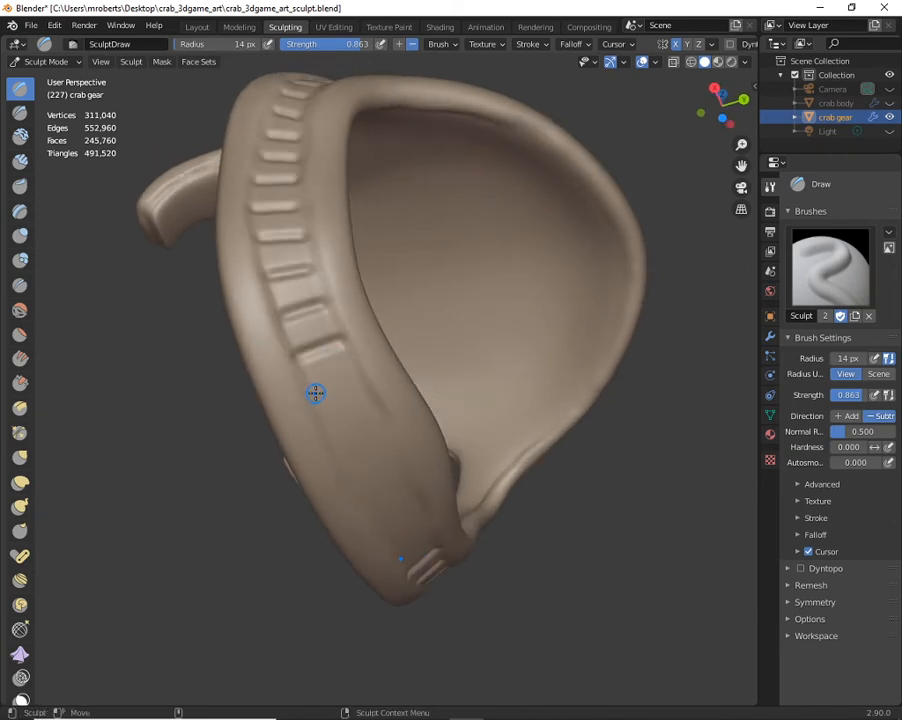
{"action": "left_click_drag", "start_coordinate": [313, 394], "coordinate": [354, 375]}
{"action": "middle_click_drag", "start_coordinate": [342, 397], "coordinate": [322, 397]}
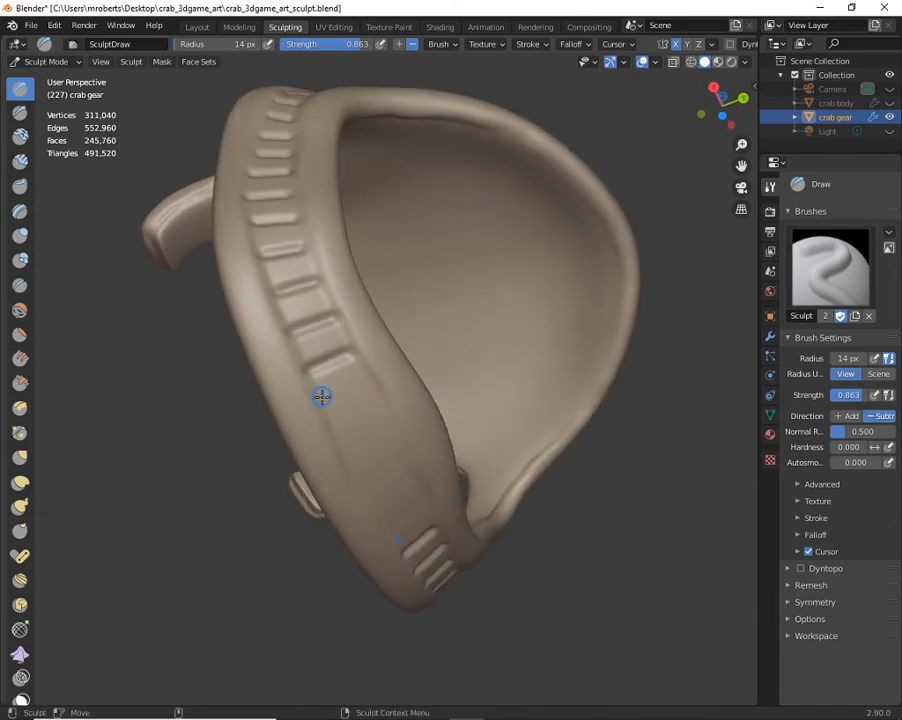
{"action": "left_click_drag", "start_coordinate": [325, 407], "coordinate": [359, 391]}
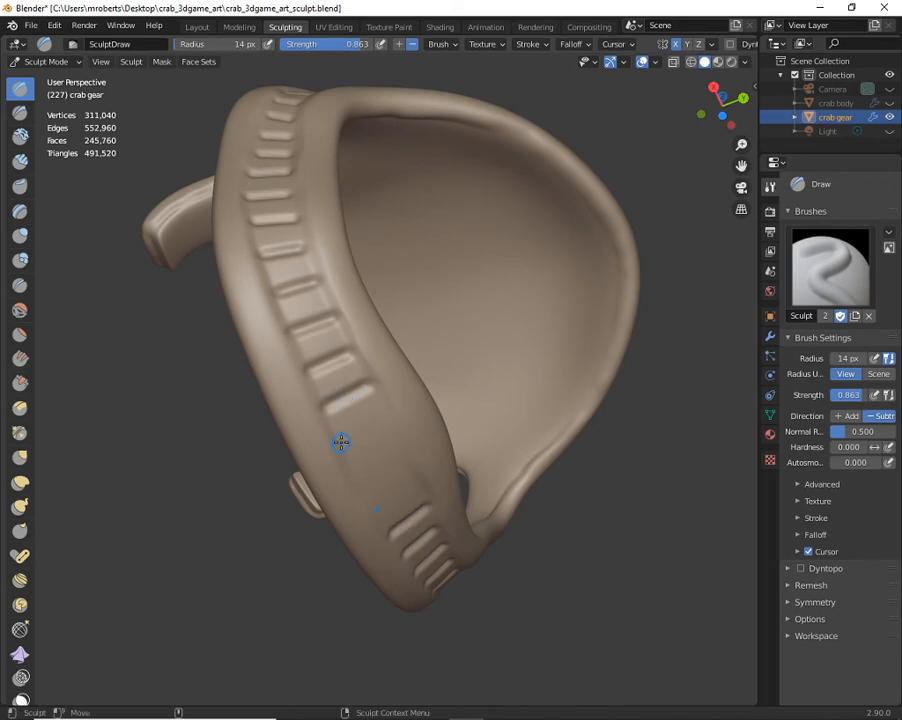
{"action": "left_click_drag", "start_coordinate": [341, 443], "coordinate": [388, 412]}
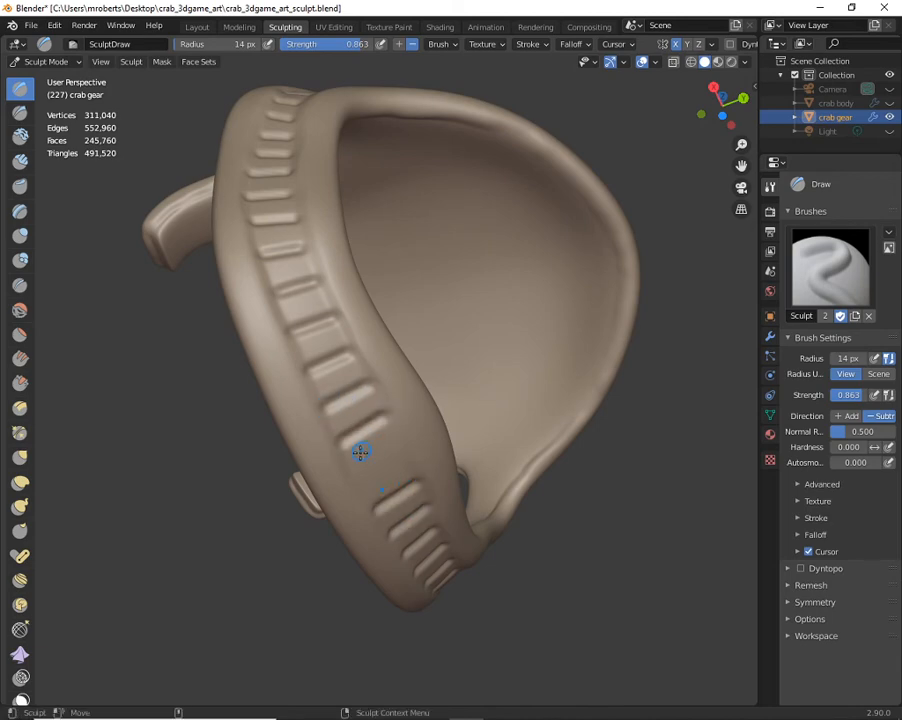
{"action": "left_click_drag", "start_coordinate": [353, 473], "coordinate": [397, 444]}
Carve a row of short crosswise grooves along the gear's front strap, from its tip up to the dome
{"action": "mouse_move", "coordinate": [378, 404]}
{"action": "middle_mouse_down"}
{"action": "mouse_move", "coordinate": [428, 378]}
{"action": "mouse_move", "coordinate": [381, 332]}
{"action": "mouse_move", "coordinate": [298, 306]}
{"action": "middle_mouse_up"}
{"action": "left_click_drag", "start_coordinate": [256, 311], "coordinate": [279, 336]}
{"action": "mouse_move", "coordinate": [285, 289]}
{"action": "left_mouse_down"}
{"action": "mouse_move", "coordinate": [298, 307]}
{"action": "mouse_move", "coordinate": [335, 308]}
{"action": "left_mouse_up"}
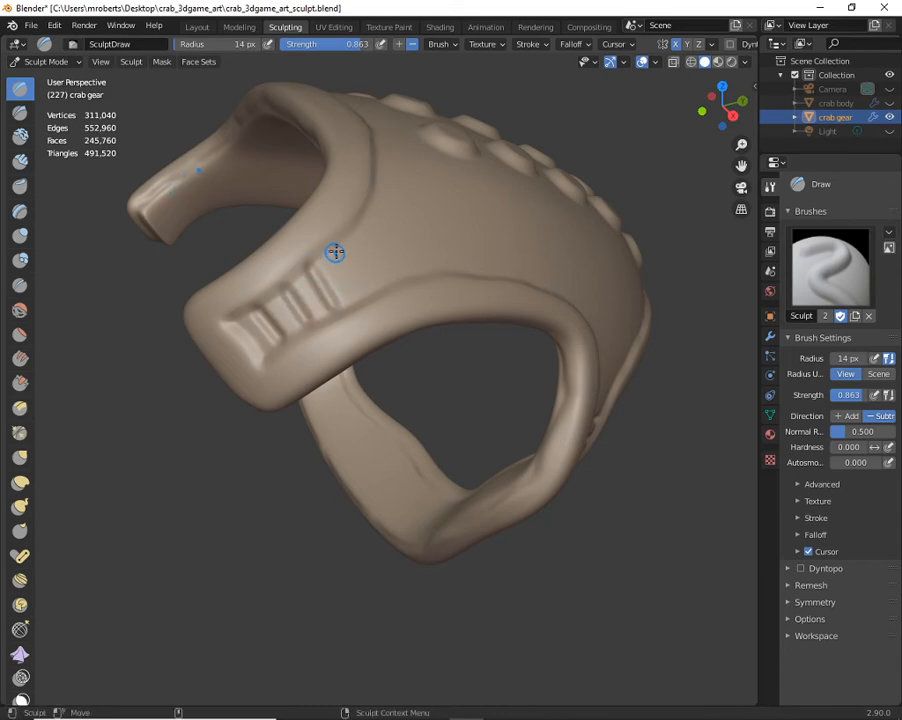
{"action": "left_click_drag", "start_coordinate": [340, 247], "coordinate": [366, 291]}
{"action": "middle_click_drag", "start_coordinate": [366, 291], "coordinate": [338, 267]}
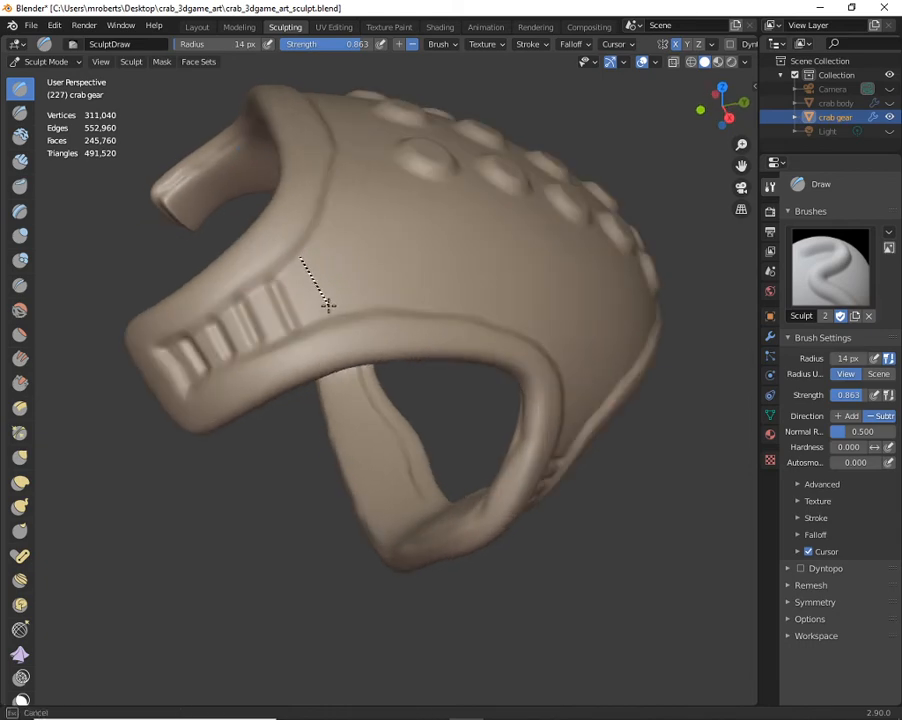
{"action": "left_click_drag", "start_coordinate": [327, 305], "coordinate": [327, 305]}
Review the Draw brush's options and the available stroke methods, choosing Line
{"action": "scroll", "coordinate": [8, 549], "scroll_direction": "down", "scroll_amount": 2}
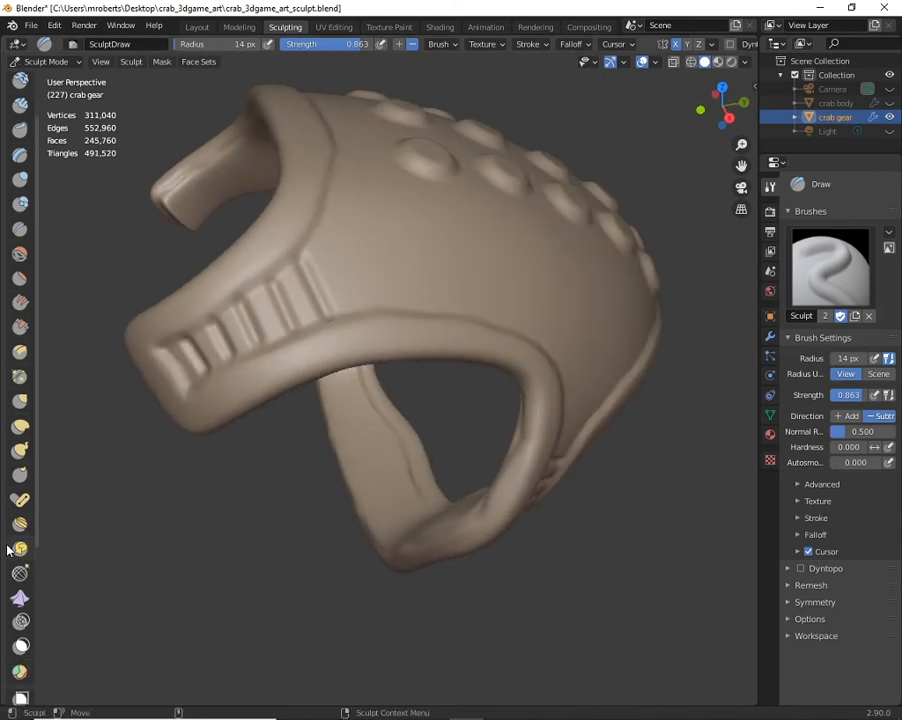
{"action": "scroll", "coordinate": [10, 560], "scroll_direction": "down", "scroll_amount": 4}
{"action": "scroll", "coordinate": [24, 535], "scroll_direction": "down", "scroll_amount": 2}
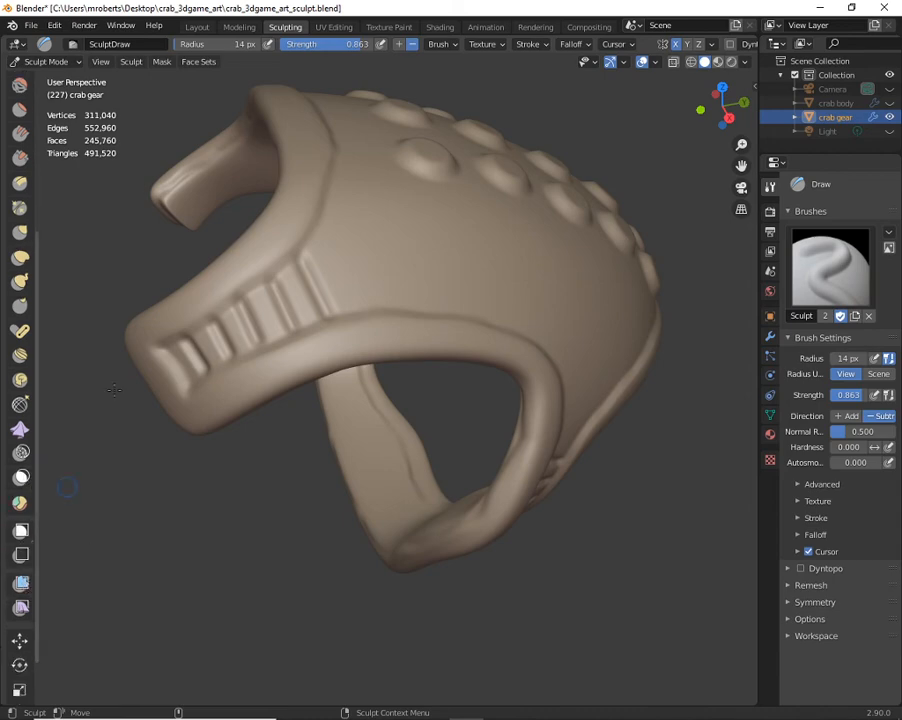
{"action": "left_click", "coordinate": [442, 44]}
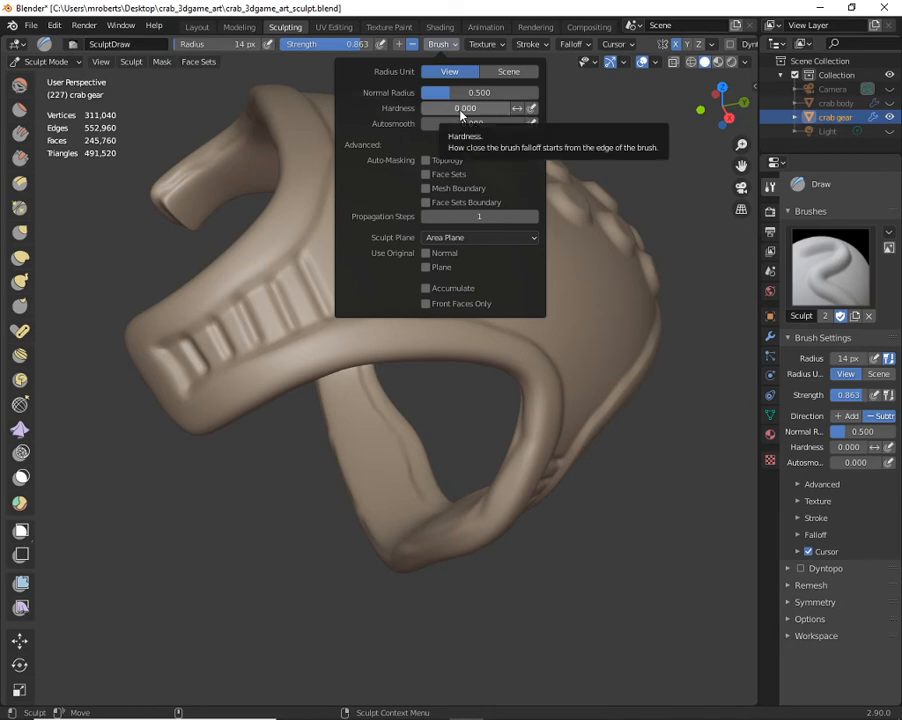
{"action": "left_click", "coordinate": [530, 44]}
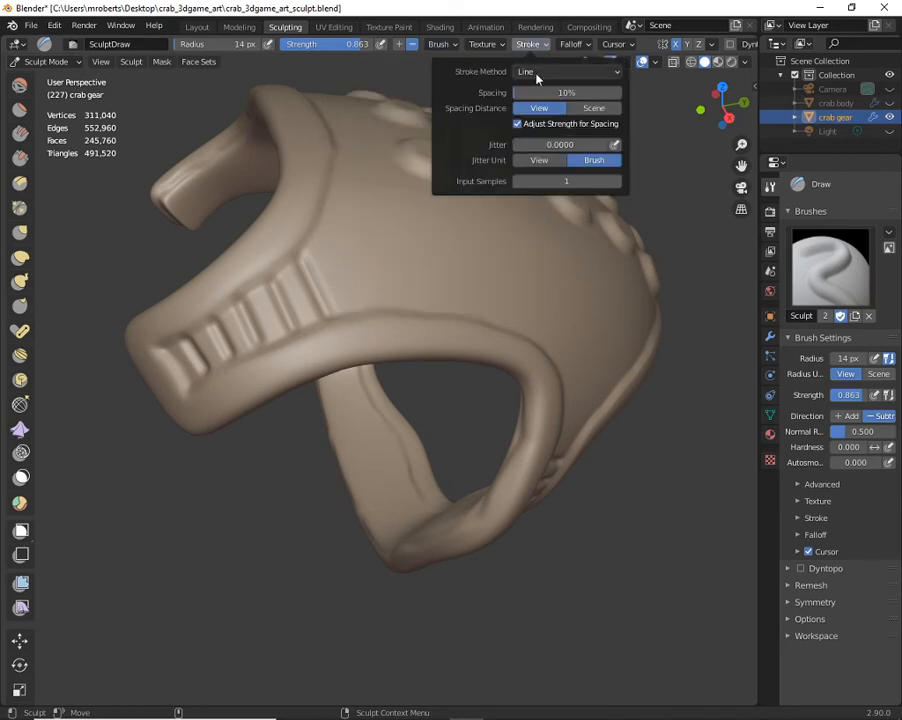
{"action": "left_click", "coordinate": [540, 72]}
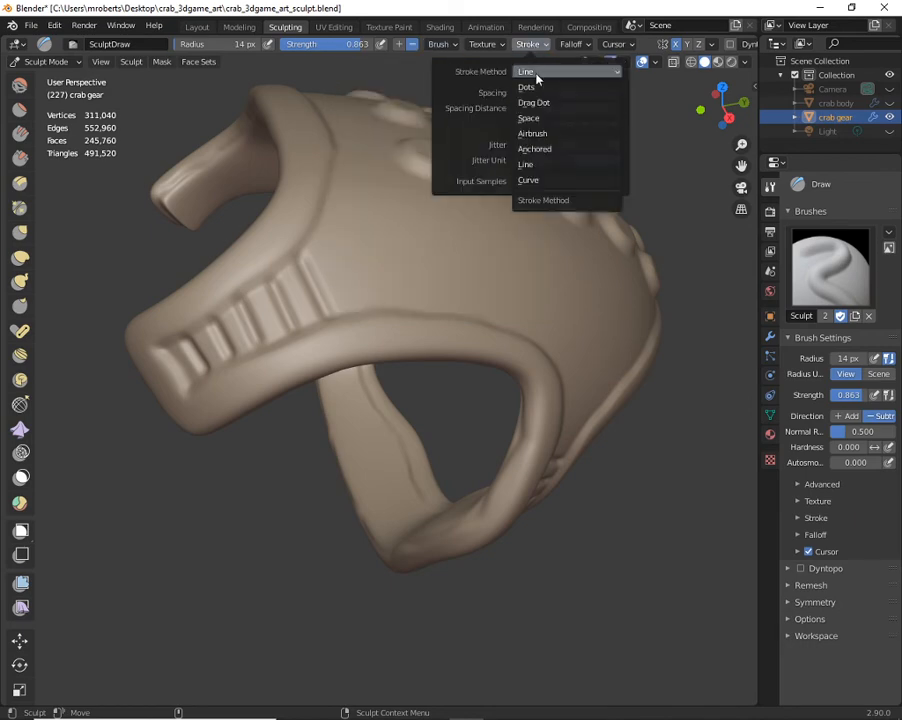
{"action": "left_click", "coordinate": [536, 164]}
Unhide the crab body and examine from several angles how the gear and the side strap's lower end fit around it
{"action": "middle_click_drag", "start_coordinate": [368, 274], "coordinate": [407, 324]}
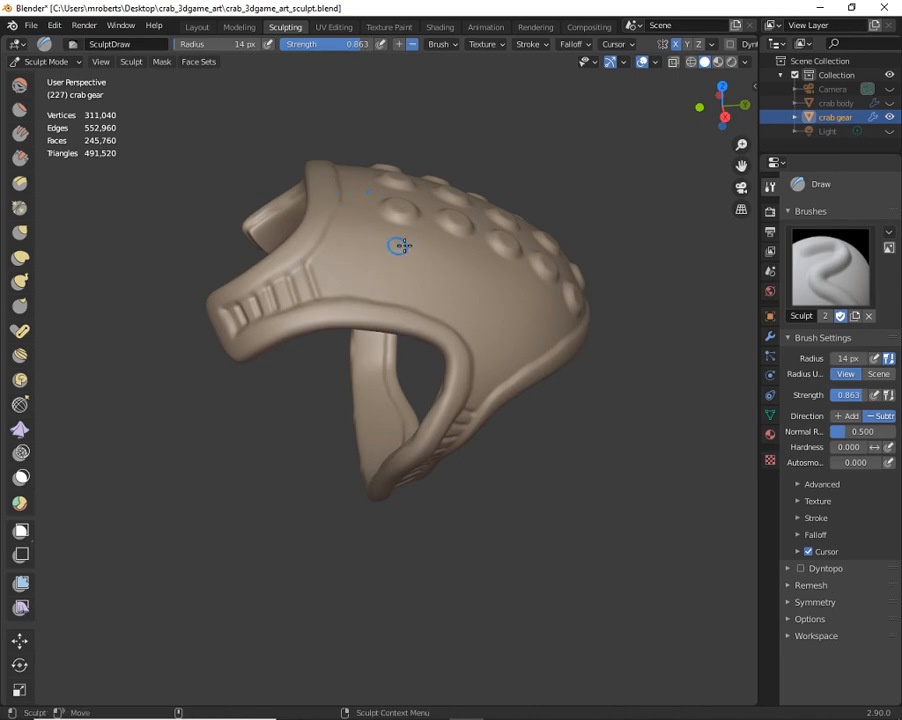
{"action": "middle_click_drag", "start_coordinate": [397, 246], "coordinate": [320, 249]}
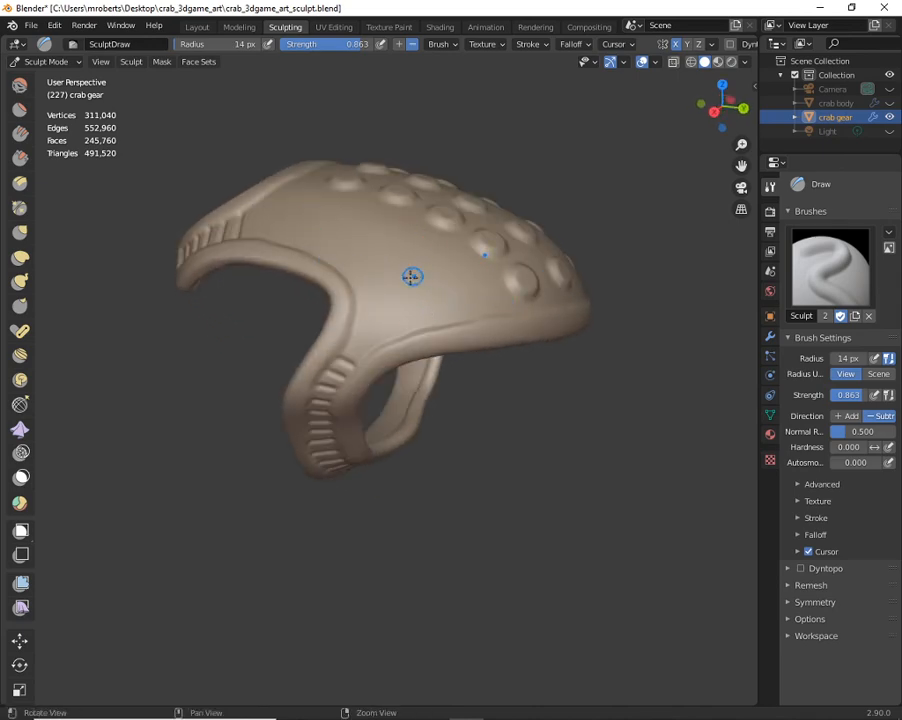
{"action": "mouse_move", "coordinate": [411, 278]}
{"action": "middle_mouse_down"}
{"action": "mouse_move", "coordinate": [234, 302]}
{"action": "mouse_move", "coordinate": [385, 288]}
{"action": "mouse_move", "coordinate": [463, 308]}
{"action": "middle_mouse_up"}
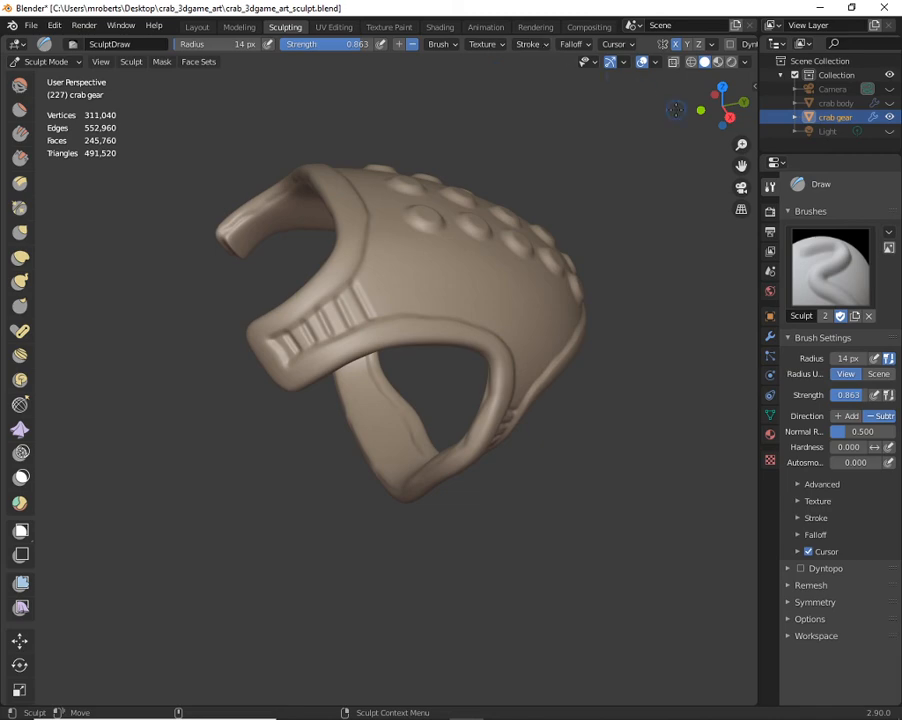
{"action": "left_click", "coordinate": [889, 103]}
{"action": "mouse_move", "coordinate": [440, 322]}
{"action": "middle_mouse_down"}
{"action": "mouse_move", "coordinate": [379, 295]}
{"action": "mouse_move", "coordinate": [420, 300]}
{"action": "mouse_move", "coordinate": [403, 356]}
{"action": "middle_mouse_up"}
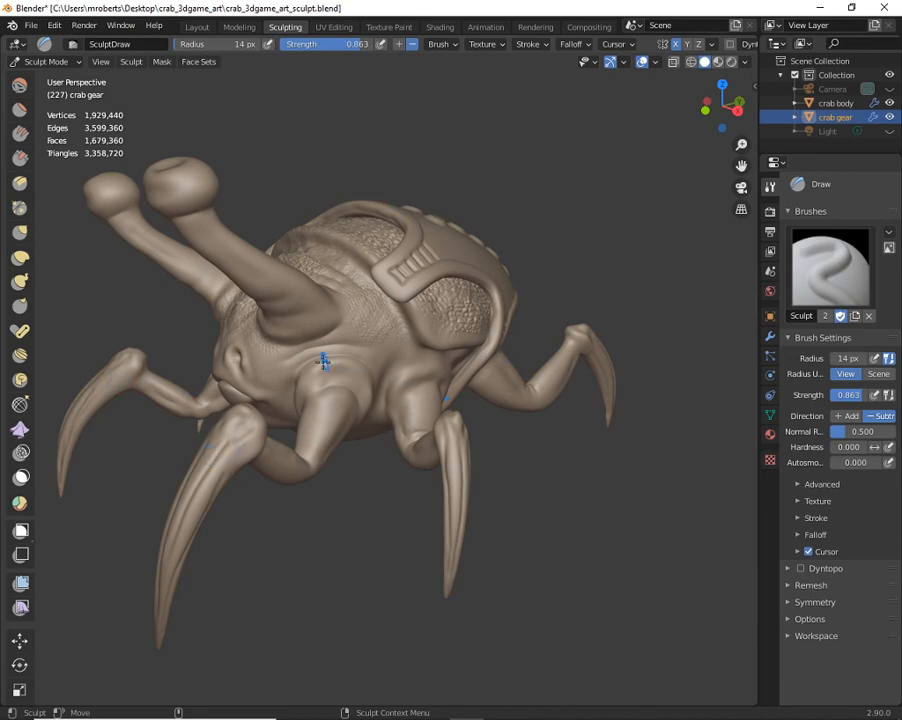
{"action": "middle_click_drag", "start_coordinate": [323, 362], "coordinate": [316, 393]}
{"action": "middle_click_drag", "start_coordinate": [372, 288], "coordinate": [347, 314]}
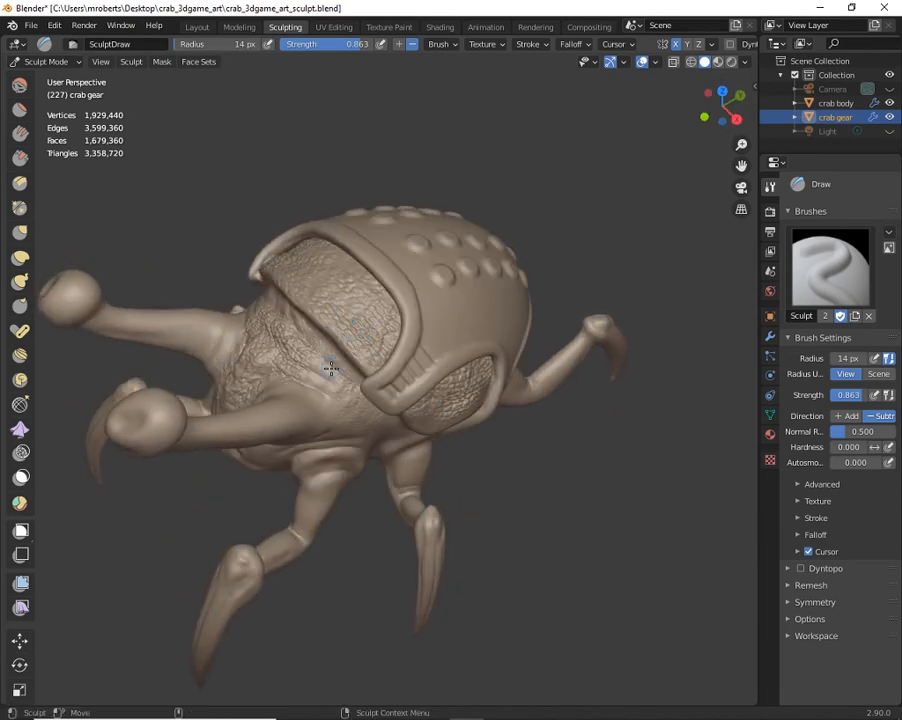
{"action": "mouse_move", "coordinate": [331, 369]}
{"action": "middle_mouse_down"}
{"action": "mouse_move", "coordinate": [455, 362]}
{"action": "mouse_move", "coordinate": [479, 373]}
{"action": "mouse_move", "coordinate": [410, 350]}
{"action": "middle_mouse_up"}
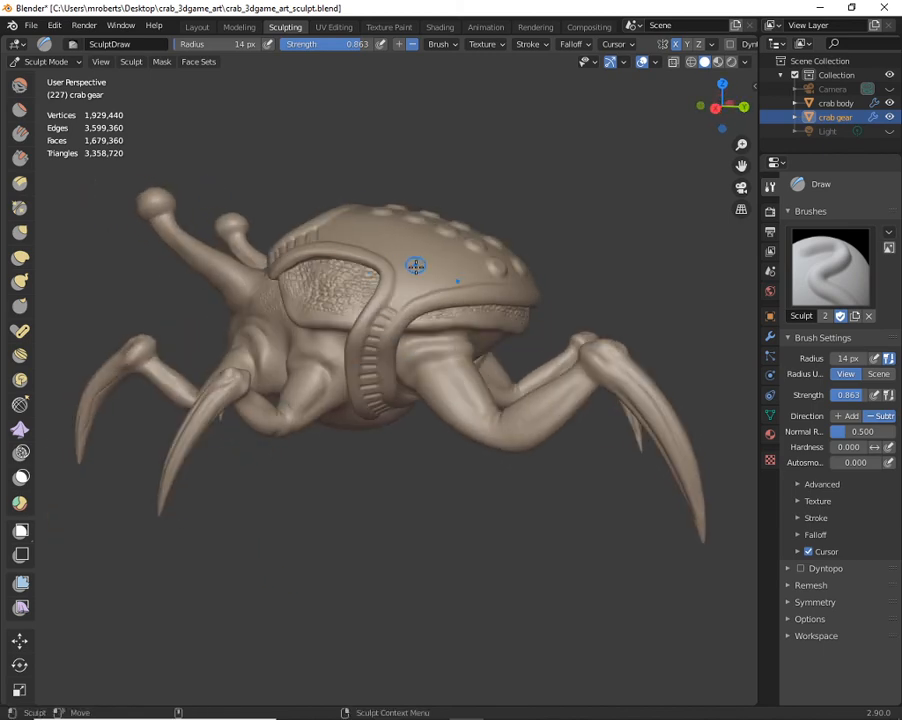
{"action": "middle_click_drag", "start_coordinate": [358, 292], "coordinate": [362, 233]}
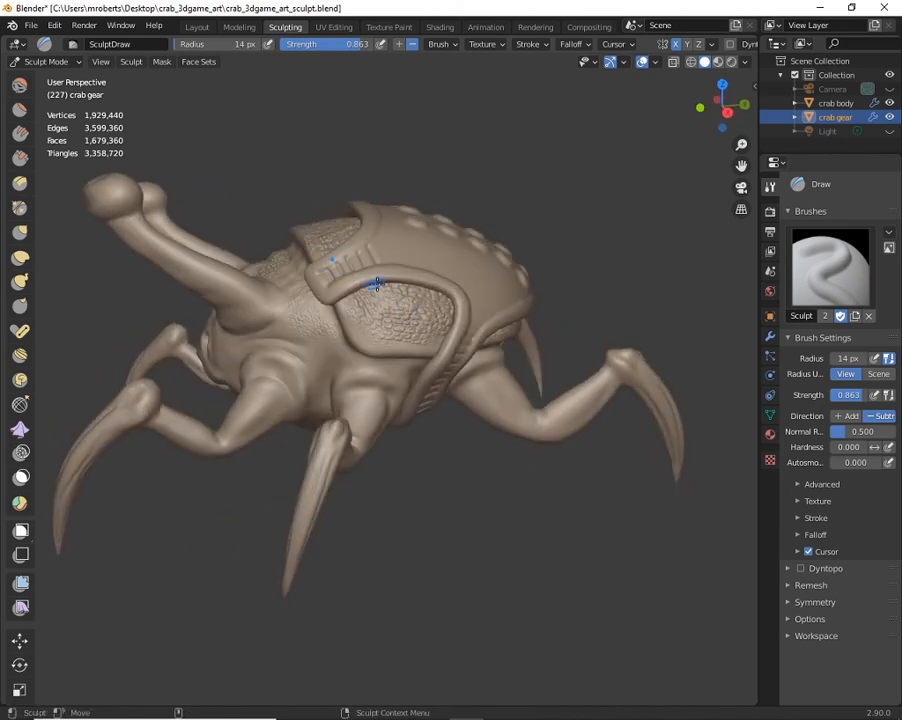
{"action": "middle_click_drag", "start_coordinate": [376, 284], "coordinate": [342, 296]}
{"action": "middle_click_drag", "start_coordinate": [421, 316], "coordinate": [370, 284]}
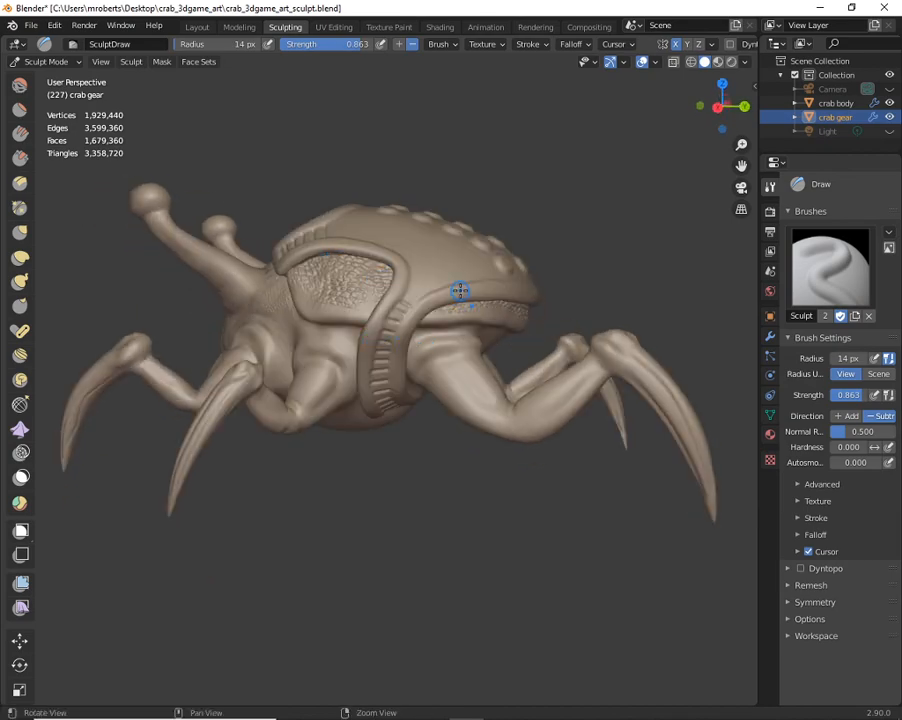
{"action": "middle_click_drag", "start_coordinate": [459, 290], "coordinate": [463, 187]}
{"action": "middle_click_drag", "start_coordinate": [439, 276], "coordinate": [393, 263]}
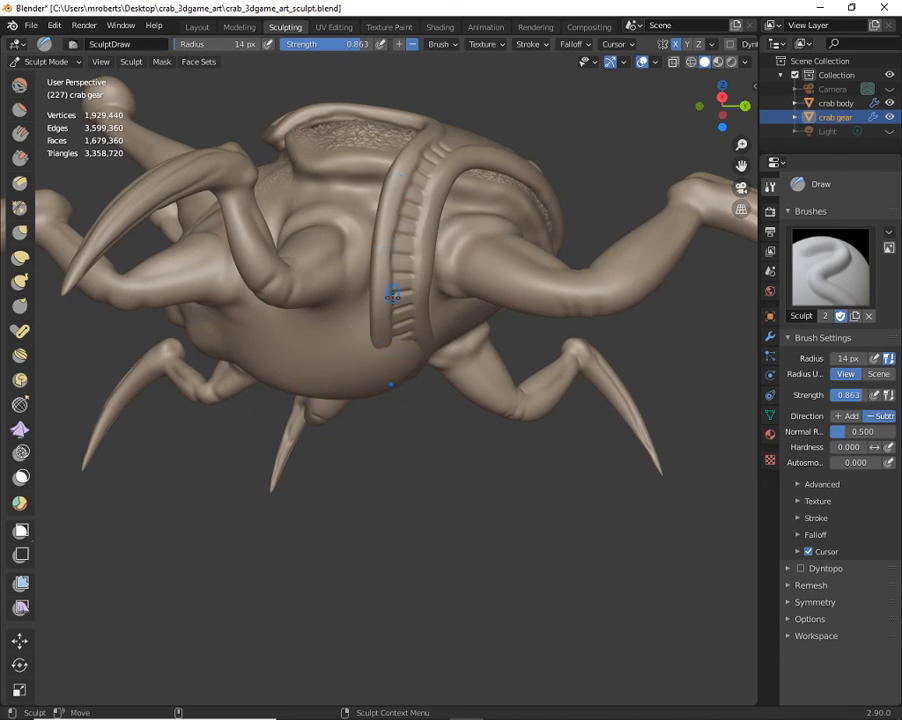
{"action": "middle_click_drag", "start_coordinate": [392, 295], "coordinate": [394, 333]}
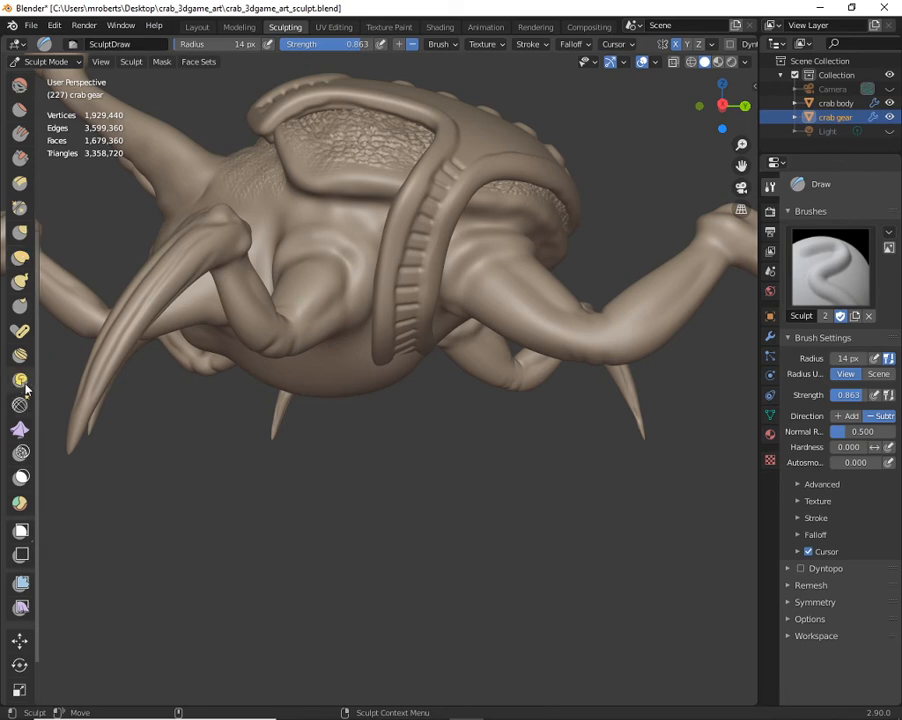
Switch to the Grab brush and enlarge its radius to 228 px over the side strap's lower end
{"action": "left_click", "coordinate": [19, 231]}
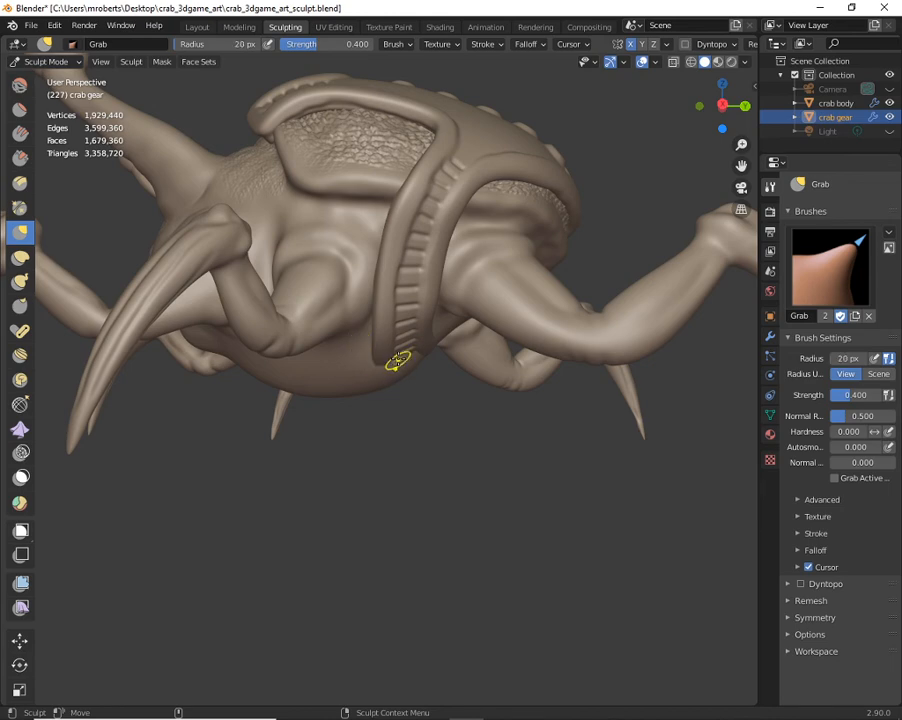
{"action": "key", "text": "f"}
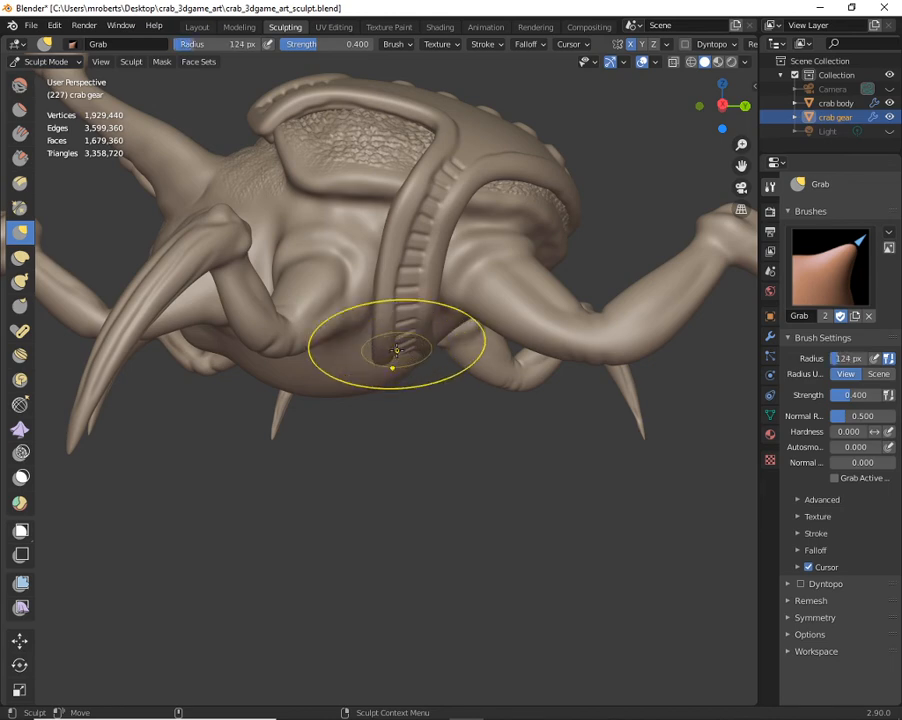
{"action": "left_click", "coordinate": [380, 368]}
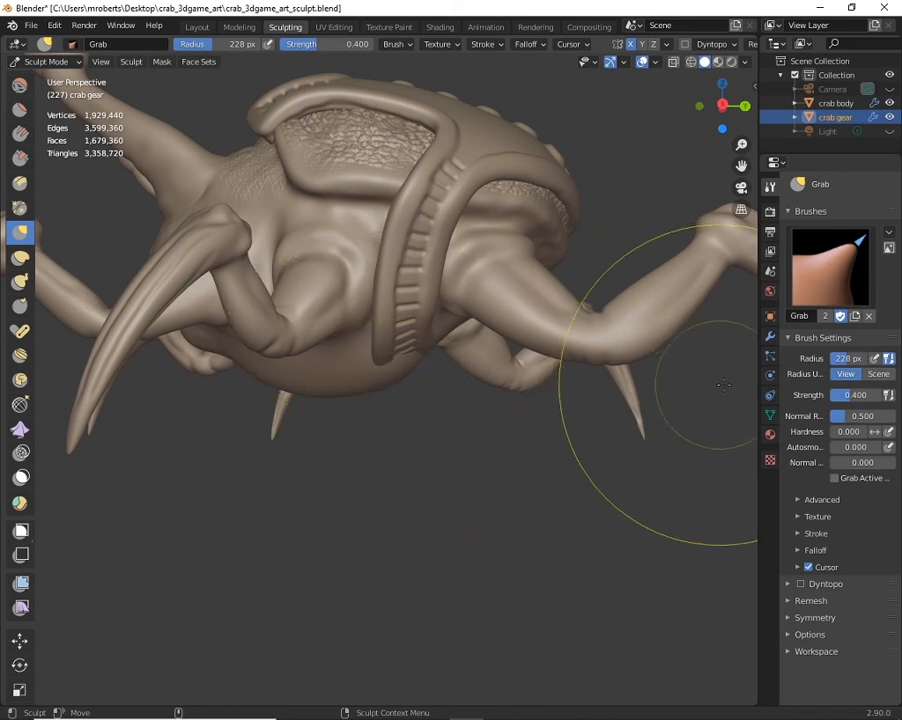
Lower the crab gear's multiresolution sculpt level to 0
{"action": "left_click", "coordinate": [770, 336]}
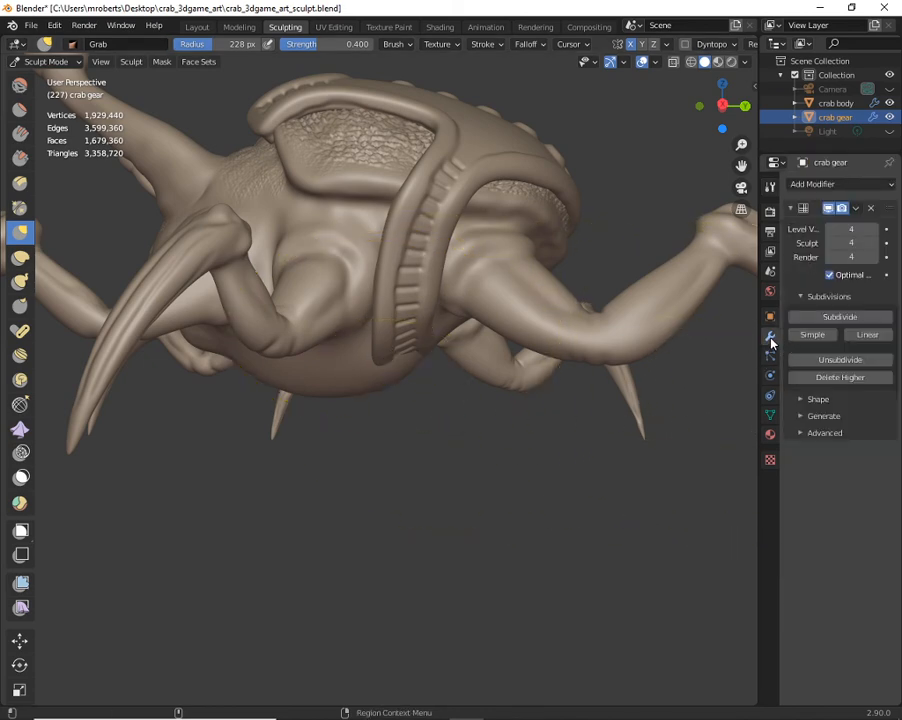
{"action": "left_click", "coordinate": [770, 188]}
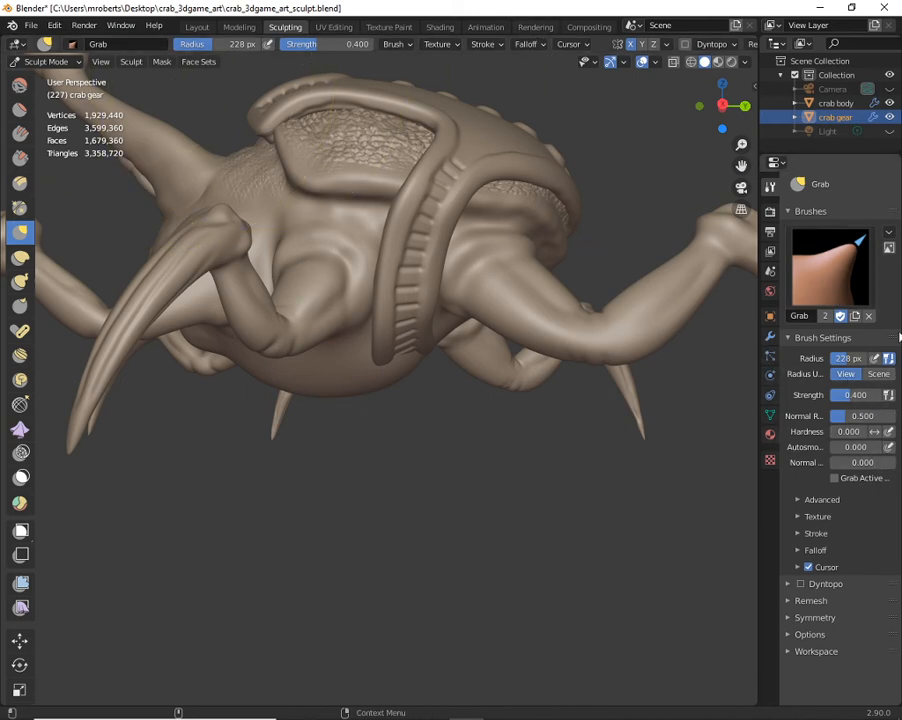
{"action": "left_click", "coordinate": [770, 336]}
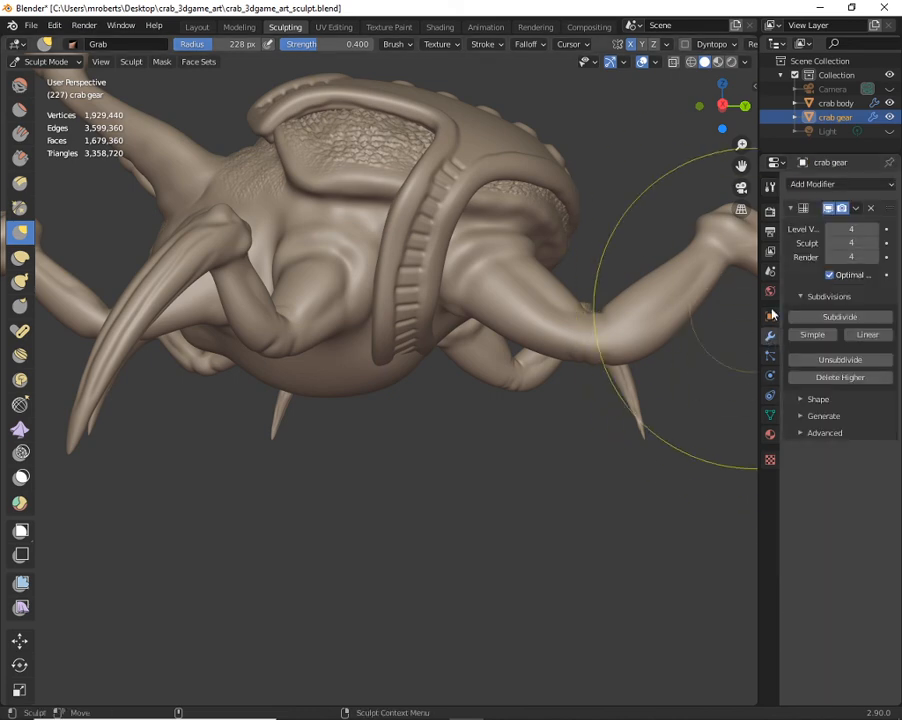
{"action": "left_click", "coordinate": [831, 243]}
{"action": "left_click", "coordinate": [831, 243]}
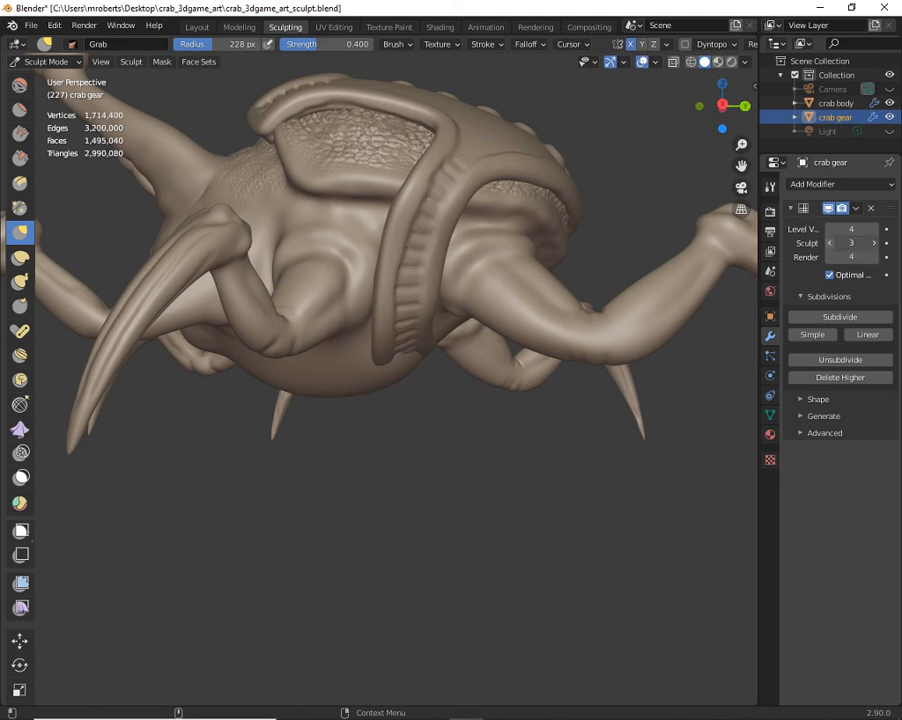
{"action": "left_click", "coordinate": [831, 243]}
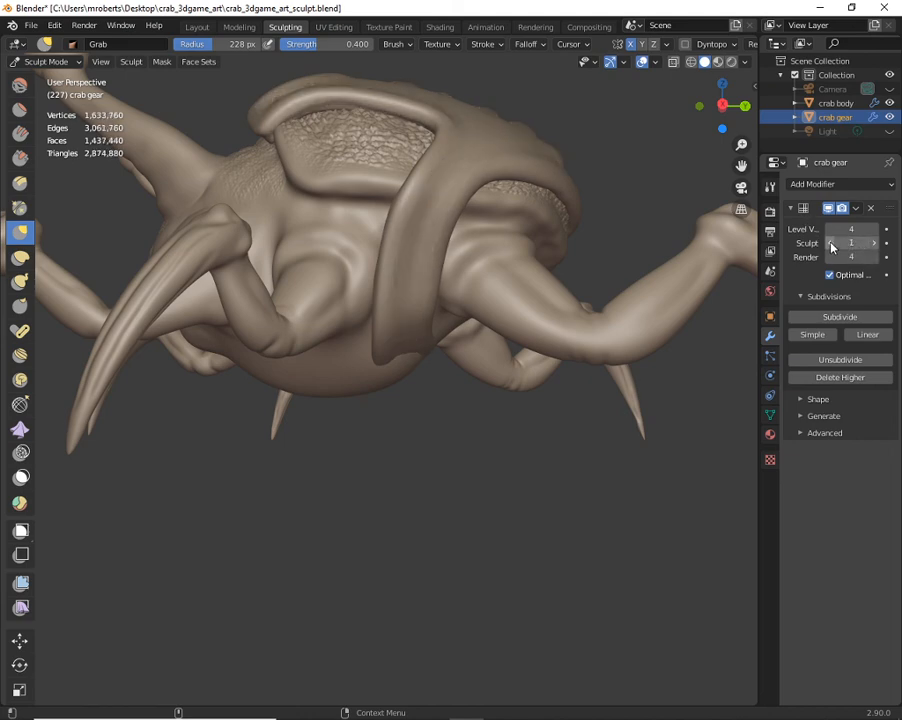
{"action": "left_click", "coordinate": [831, 243]}
Pull the lower end of the side strap down under the crab's belly with the Grab brush
{"action": "mouse_move", "coordinate": [420, 340]}
{"action": "left_mouse_down"}
{"action": "mouse_move", "coordinate": [382, 364]}
{"action": "mouse_move", "coordinate": [392, 355]}
{"action": "mouse_move", "coordinate": [378, 374]}
{"action": "mouse_move", "coordinate": [389, 393]}
{"action": "left_mouse_up"}
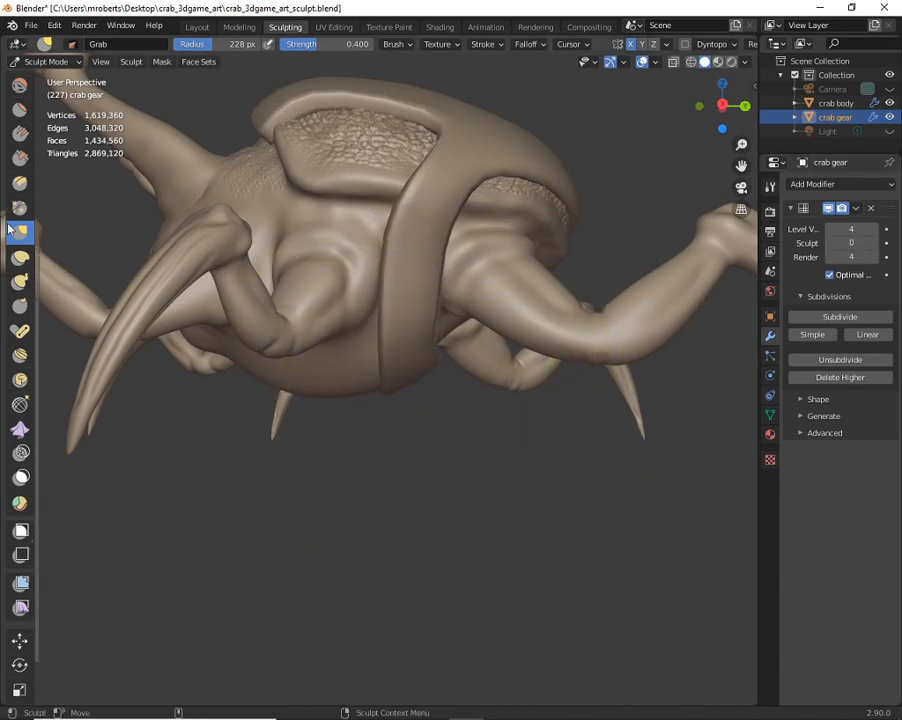
{"action": "middle_click_drag", "start_coordinate": [424, 383], "coordinate": [378, 433]}
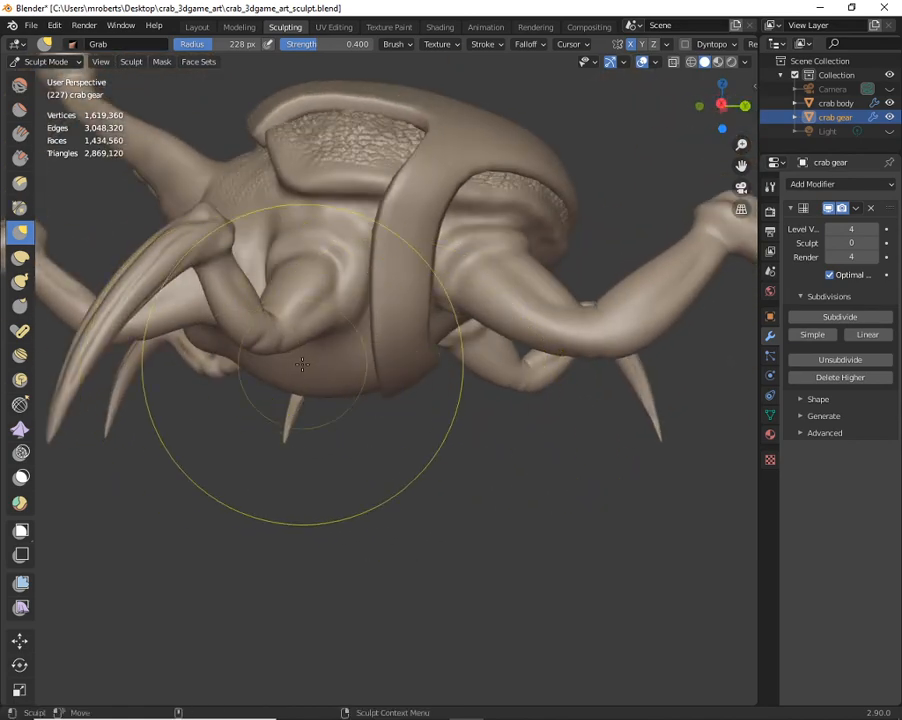
{"action": "mouse_move", "coordinate": [404, 324]}
{"action": "middle_mouse_down"}
{"action": "mouse_move", "coordinate": [397, 354]}
{"action": "mouse_move", "coordinate": [425, 376]}
{"action": "middle_mouse_up"}
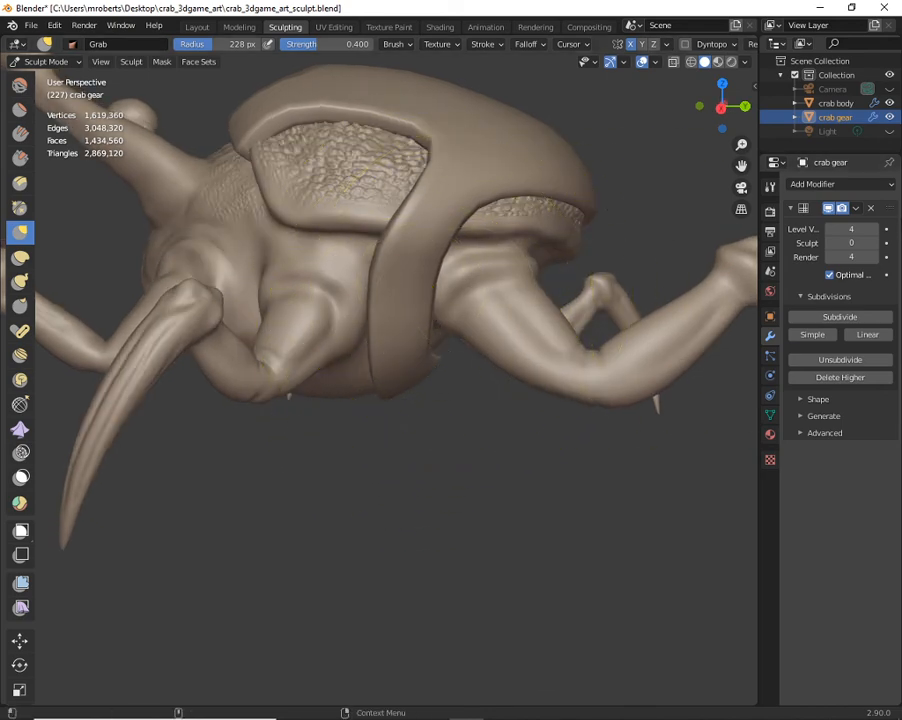
Set the crab gear's multiresolution viewport level to 0 and switch to Object Mode
{"action": "left_click", "coordinate": [829, 229]}
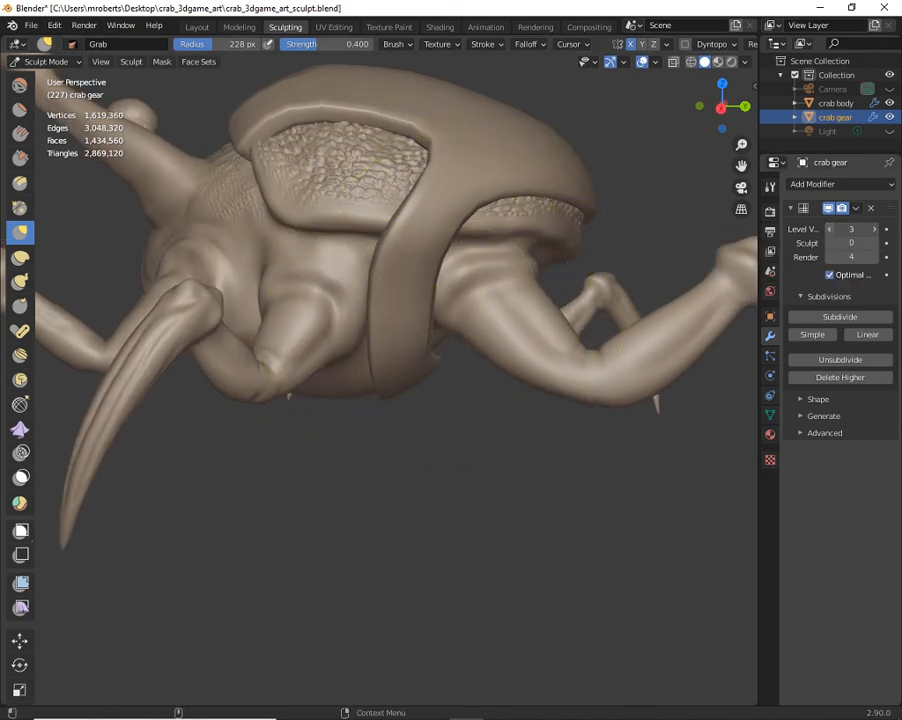
{"action": "key", "text": "ctrl+Tab"}
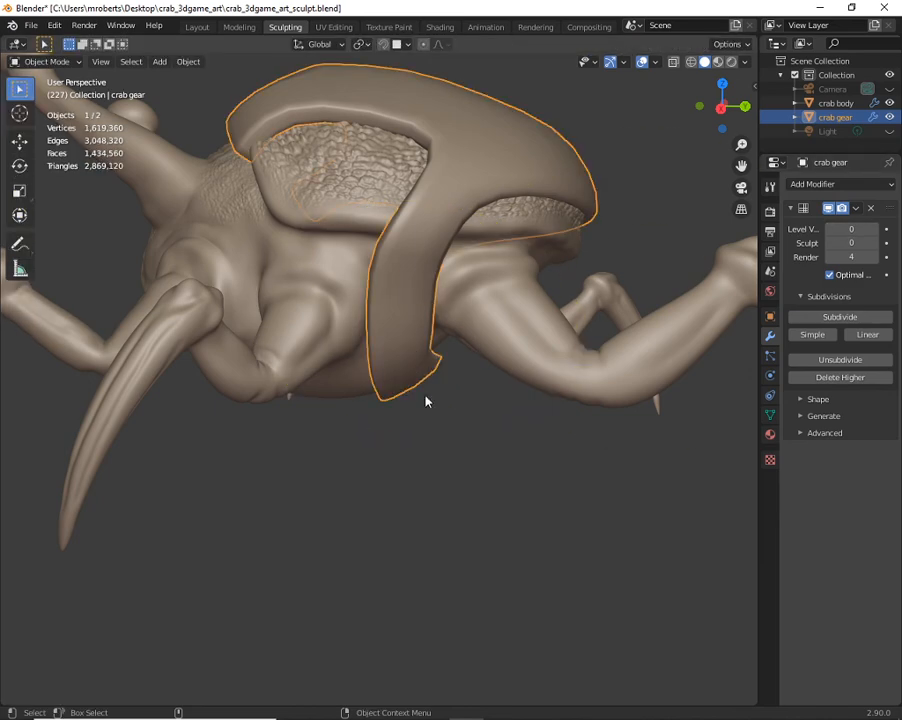
{"action": "middle_click_drag", "start_coordinate": [425, 401], "coordinate": [425, 273]}
{"action": "middle_click_drag", "start_coordinate": [414, 383], "coordinate": [399, 367]}
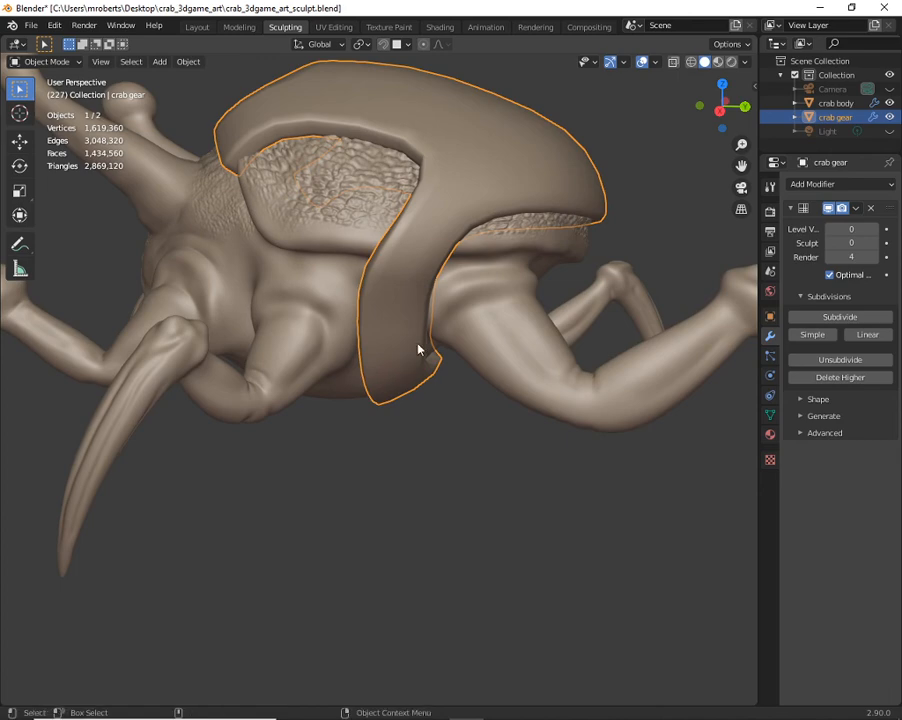
Try applying the reshaped multiresolution form to the crab gear's base mesh with Apply Base
{"action": "left_click", "coordinate": [803, 400]}
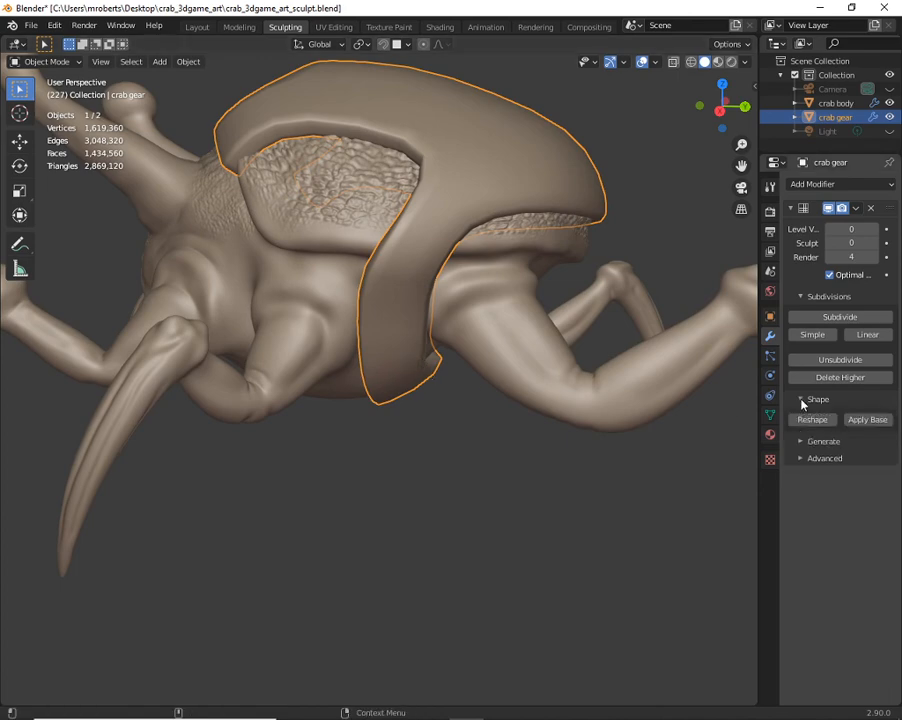
{"action": "left_click", "coordinate": [865, 419]}
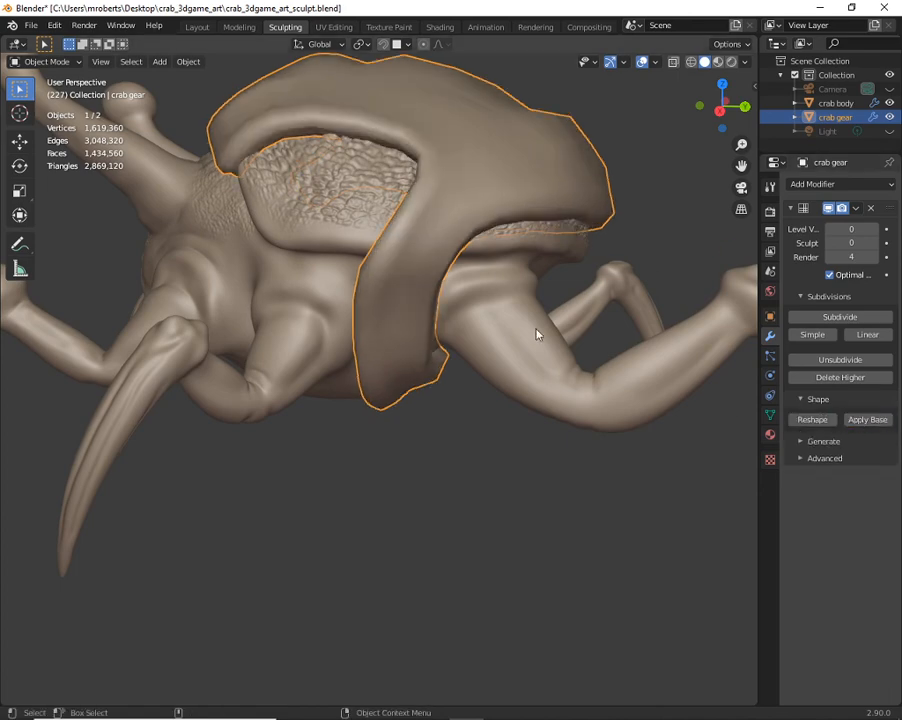
{"action": "middle_click_drag", "start_coordinate": [537, 332], "coordinate": [463, 338]}
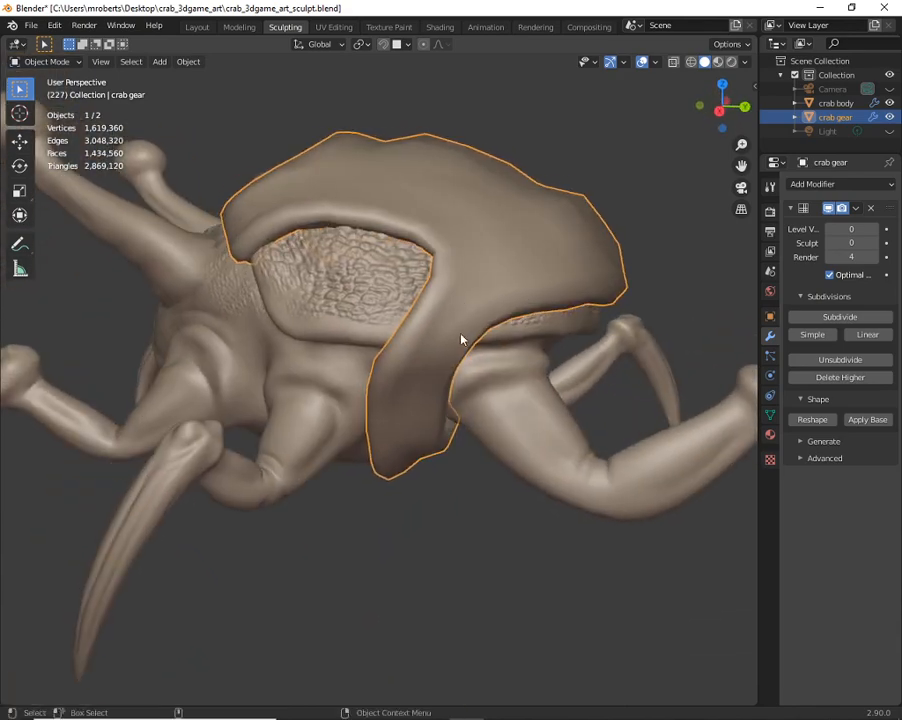
{"action": "key", "text": "shift+h"}
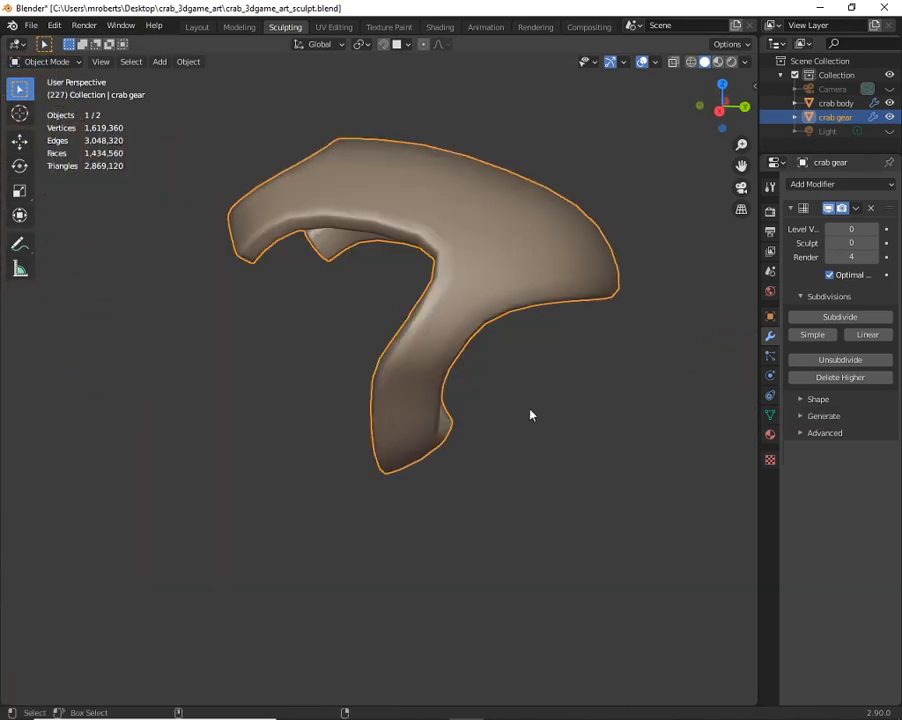
Try to bring the crab body back into view by switching its visibility off and on
{"action": "middle_click_drag", "start_coordinate": [477, 382], "coordinate": [467, 376]}
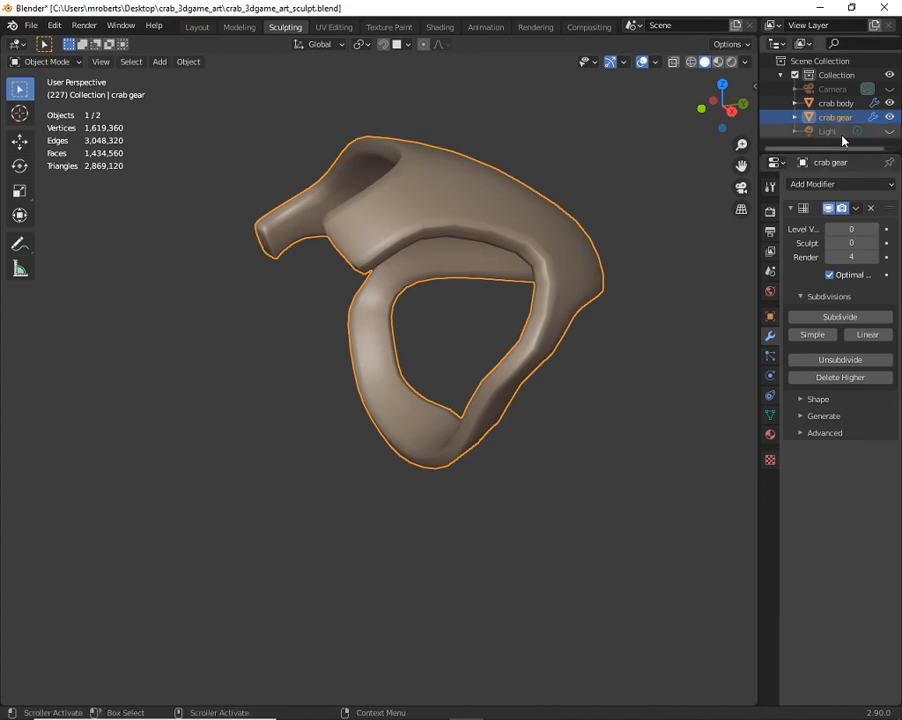
{"action": "mouse_move", "coordinate": [488, 300]}
{"action": "middle_mouse_down"}
{"action": "mouse_move", "coordinate": [480, 292]}
{"action": "mouse_move", "coordinate": [500, 290]}
{"action": "middle_mouse_up"}
{"action": "left_click", "coordinate": [888, 105]}
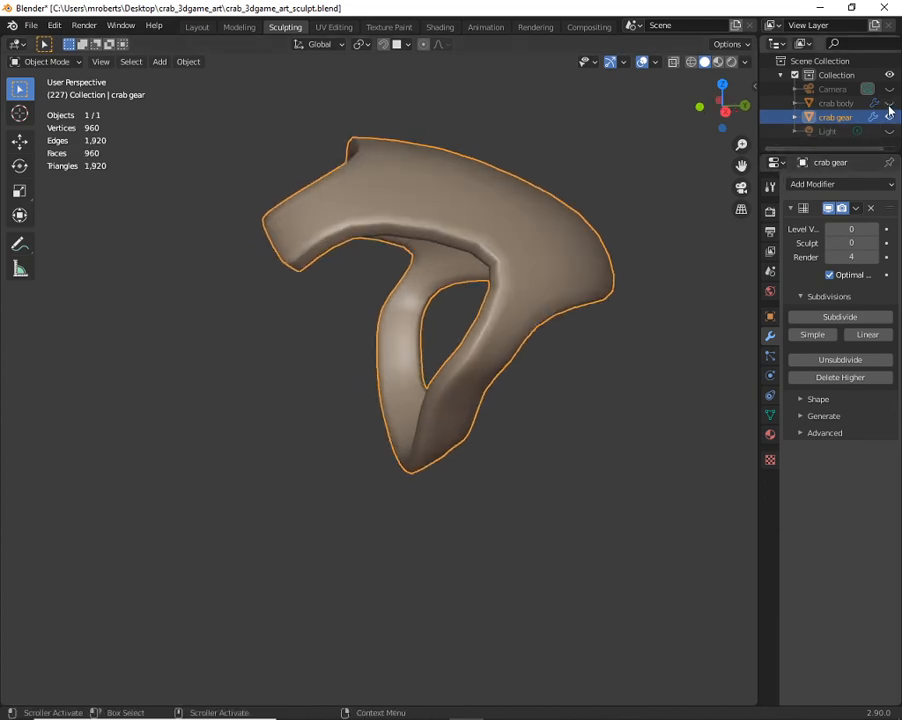
{"action": "left_click", "coordinate": [888, 105]}
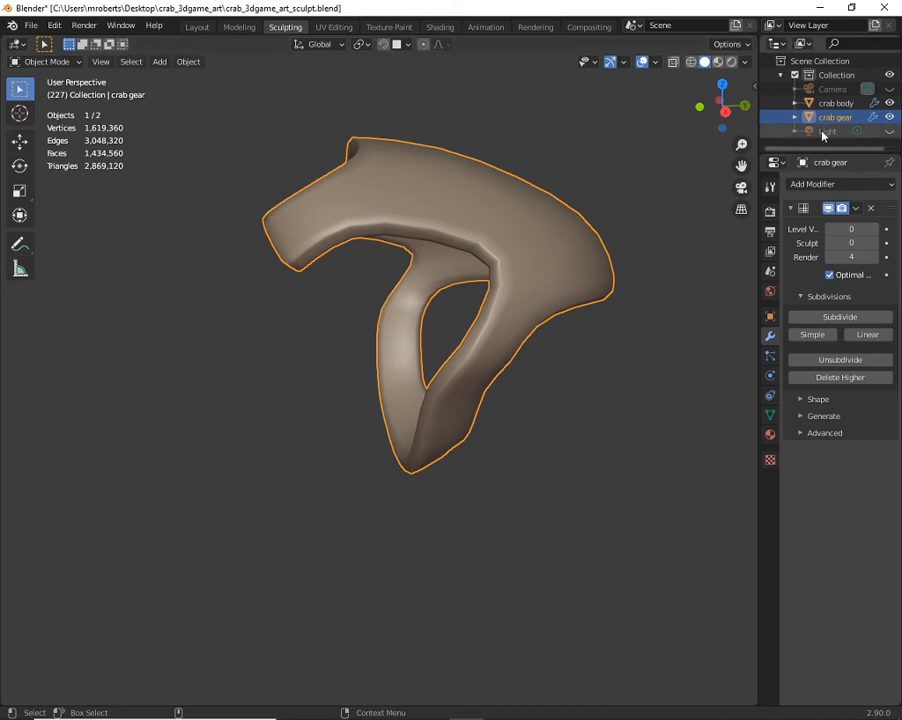
{"action": "middle_click_drag", "start_coordinate": [439, 220], "coordinate": [432, 308]}
Undo the last change, then set the crab gear's multiresolution viewport level to 4 and return to Sculpt Mode
{"action": "key", "text": "ctrl+z"}
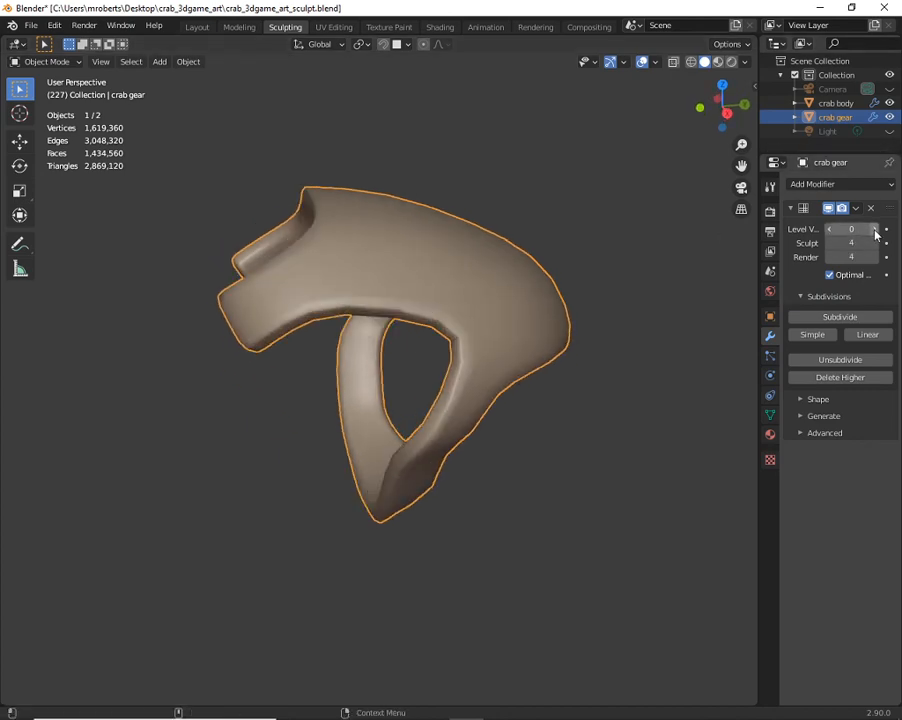
{"action": "left_click", "coordinate": [875, 229]}
{"action": "left_click", "coordinate": [875, 229]}
{"action": "left_click", "coordinate": [875, 229]}
{"action": "left_click", "coordinate": [875, 229]}
{"action": "middle_click_drag", "start_coordinate": [600, 270], "coordinate": [485, 306]}
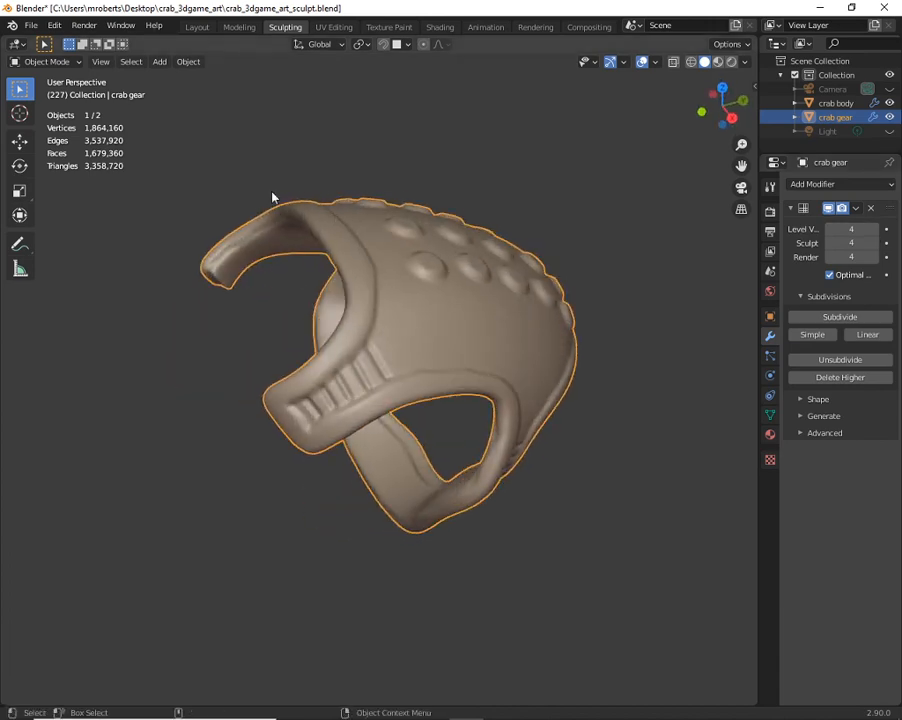
{"action": "middle_click_drag", "start_coordinate": [305, 289], "coordinate": [490, 300]}
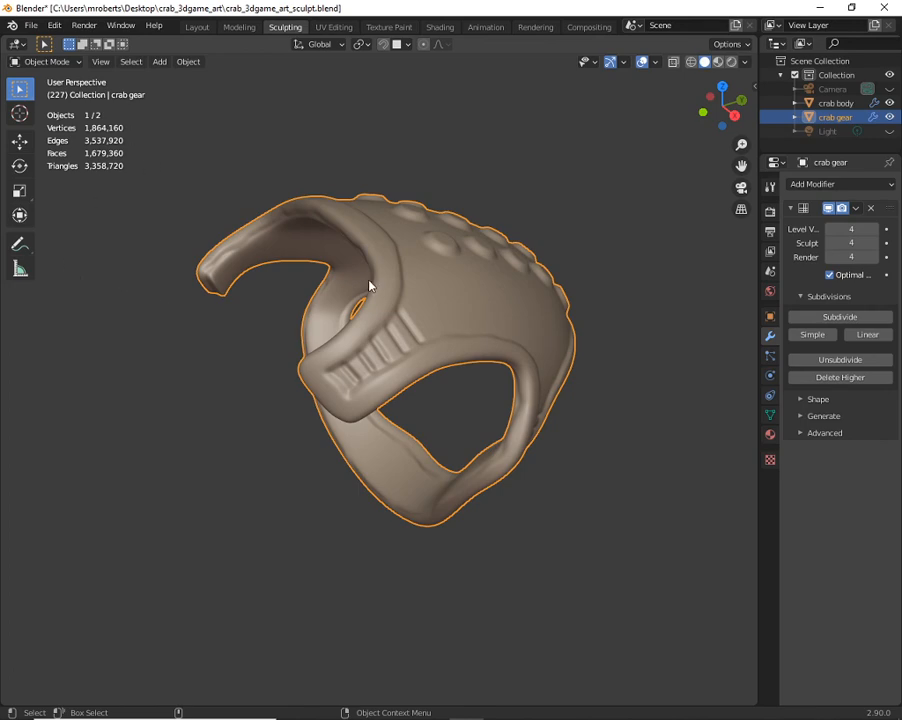
{"action": "key", "text": "ctrl+Tab"}
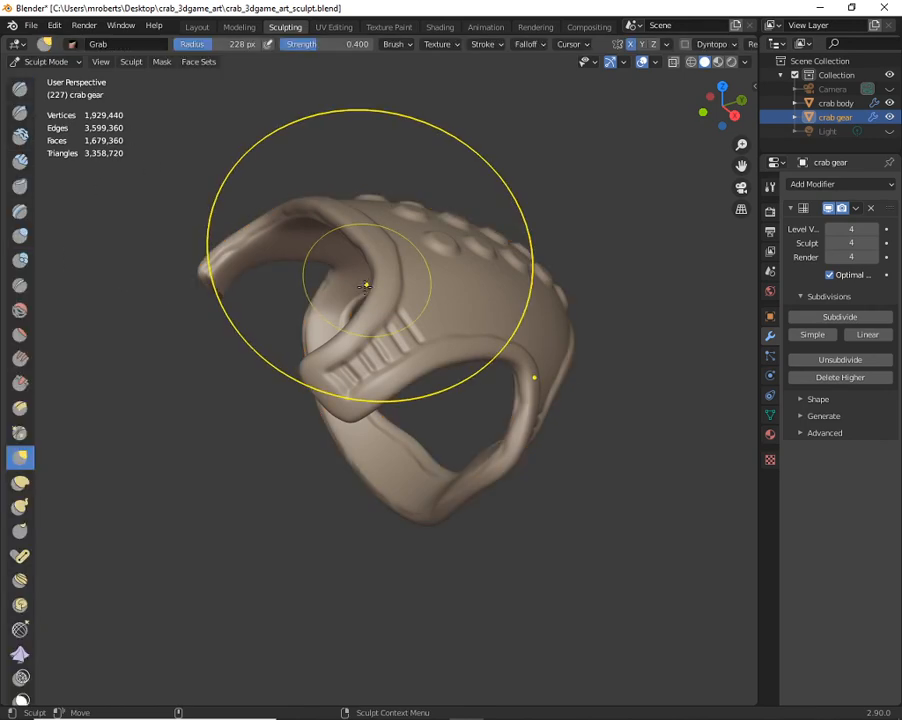
Select the crab body and make it display again by switching to the Modeling workspace and back to Sculpting
{"action": "left_click", "coordinate": [890, 103]}
{"action": "left_click", "coordinate": [833, 103]}
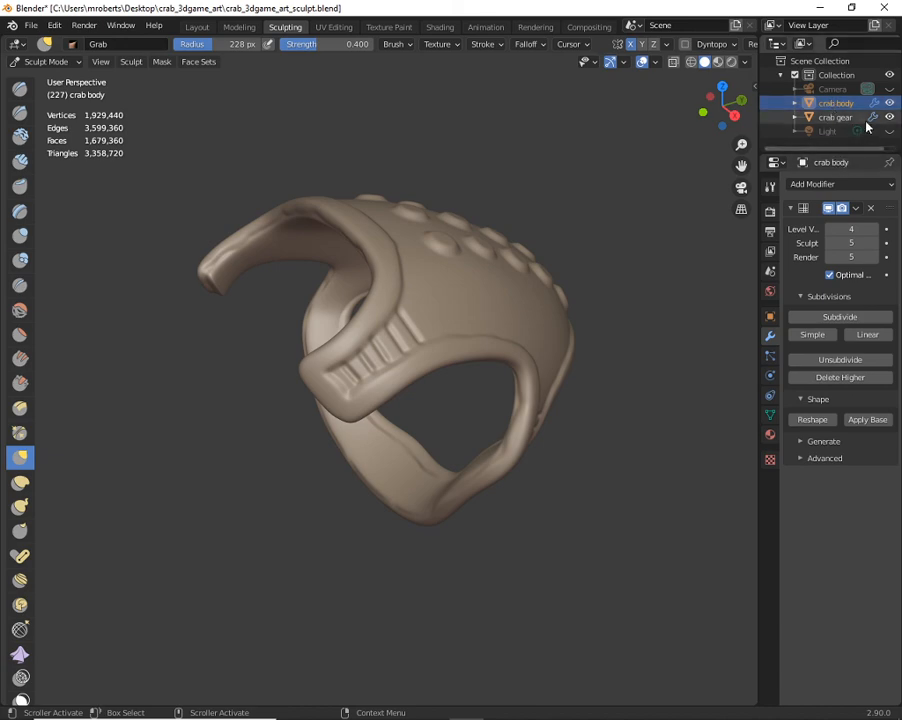
{"action": "left_click", "coordinate": [890, 104]}
{"action": "left_click", "coordinate": [889, 104]}
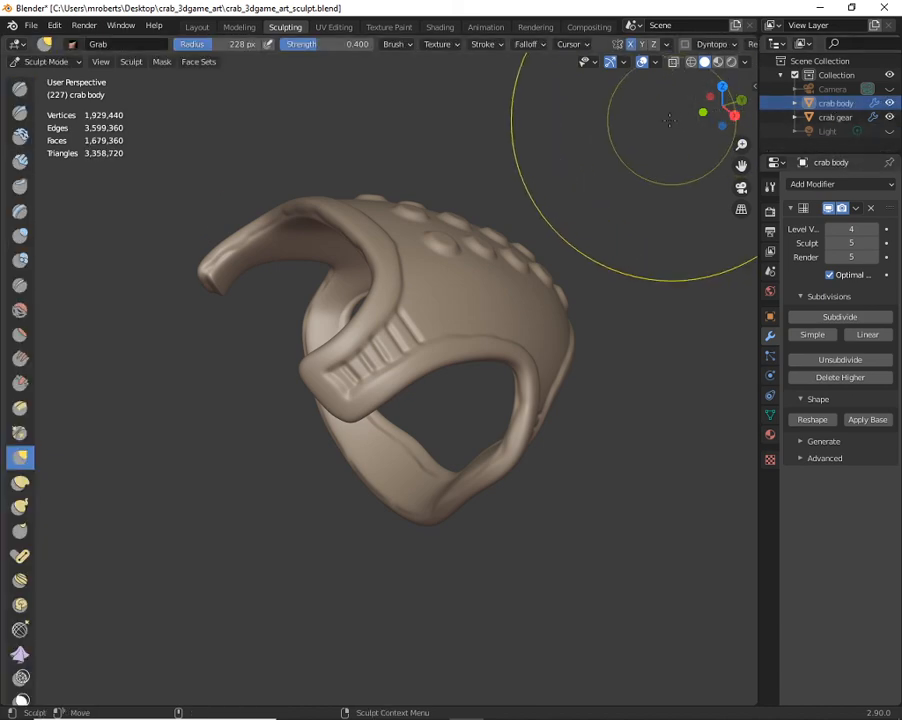
{"action": "left_click", "coordinate": [240, 27]}
{"action": "left_click", "coordinate": [284, 27]}
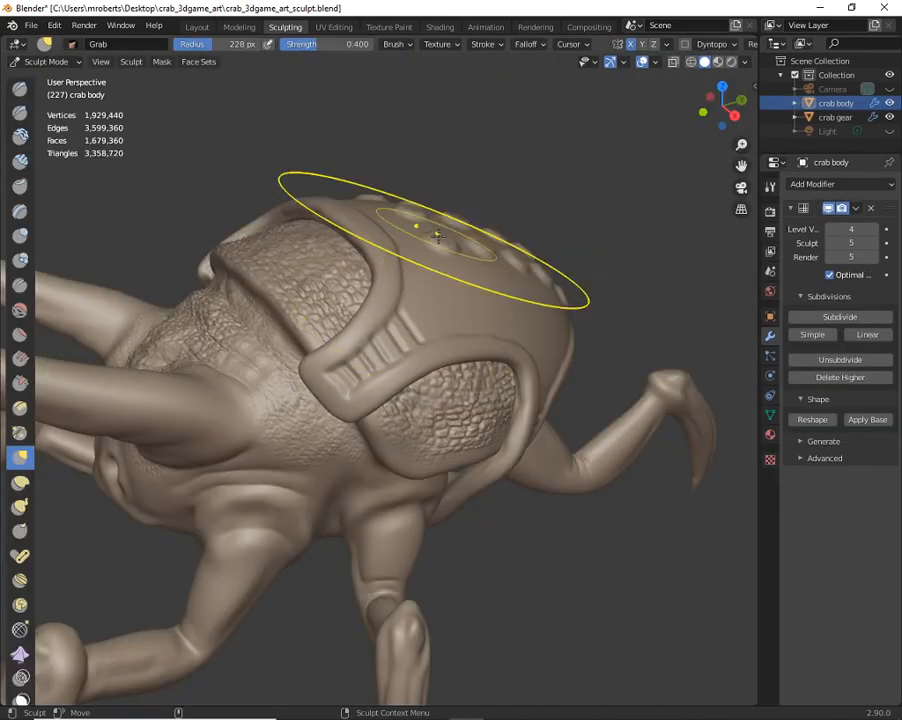
Examine how the gear's grooved side strap fits around the crab body and under its belly
{"action": "middle_click_drag", "start_coordinate": [488, 285], "coordinate": [422, 280]}
{"action": "scroll", "coordinate": [422, 280], "scroll_direction": "down", "scroll_amount": 3}
{"action": "mouse_move", "coordinate": [422, 280]}
{"action": "right_mouse_down", "text": "alt"}
{"action": "mouse_move", "coordinate": [429, 320]}
{"action": "mouse_move", "coordinate": [443, 334]}
{"action": "mouse_move", "coordinate": [464, 300]}
{"action": "right_mouse_up", "text": "alt"}
{"action": "left_click_drag", "start_coordinate": [464, 300], "coordinate": [430, 300], "text": "alt"}
{"action": "right_click_drag", "start_coordinate": [430, 300], "coordinate": [477, 304], "text": "alt"}
{"action": "left_click_drag", "start_coordinate": [477, 304], "coordinate": [447, 232], "text": "alt"}
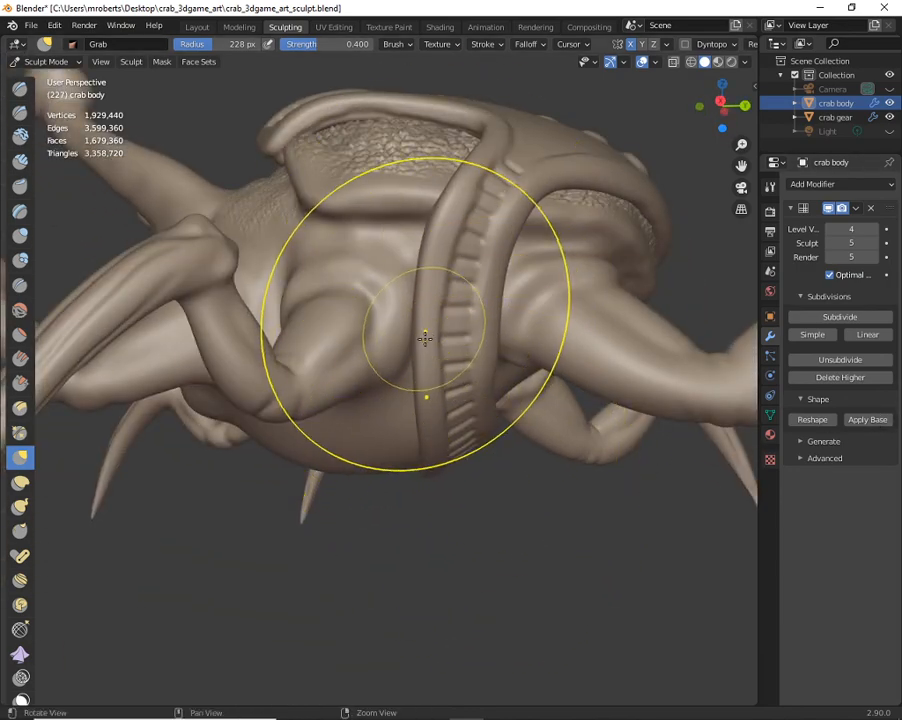
{"action": "left_click_drag", "start_coordinate": [425, 338], "coordinate": [440, 415], "text": "alt"}
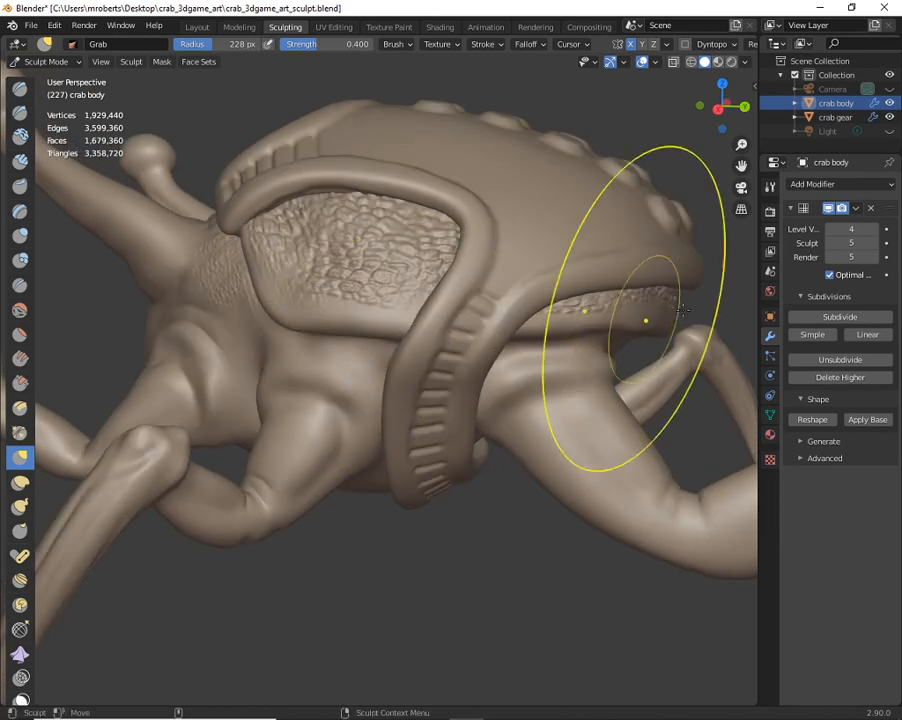
Select the crab gear and lower its multiresolution sculpt level to 0 to check the low-level strap shape
{"action": "left_click", "coordinate": [830, 118]}
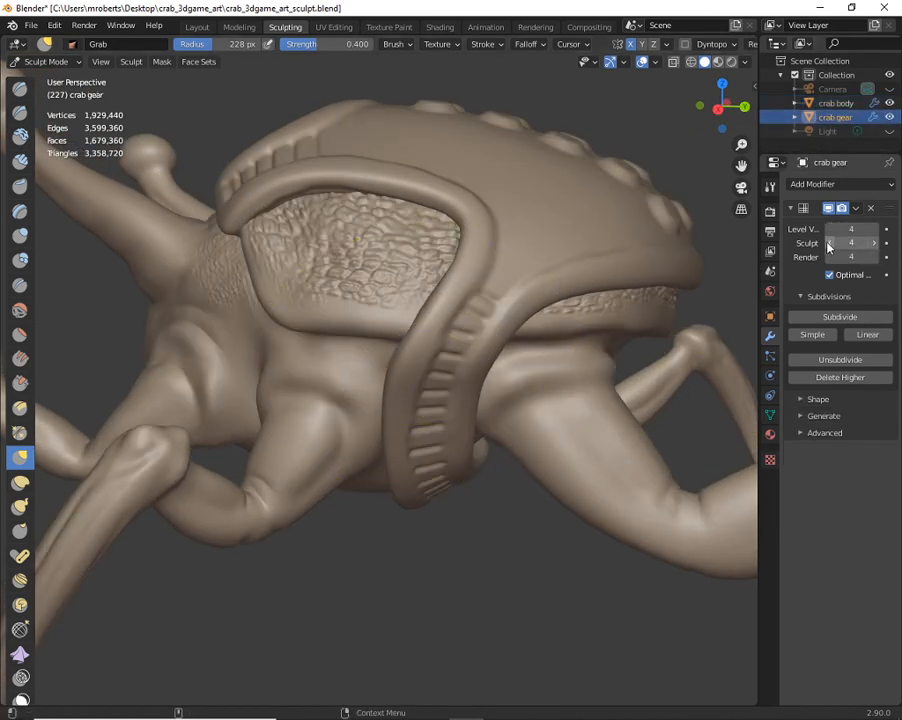
{"action": "left_click", "coordinate": [827, 243]}
{"action": "left_click", "coordinate": [827, 243]}
{"action": "left_click", "coordinate": [827, 243]}
{"action": "left_click", "coordinate": [827, 243]}
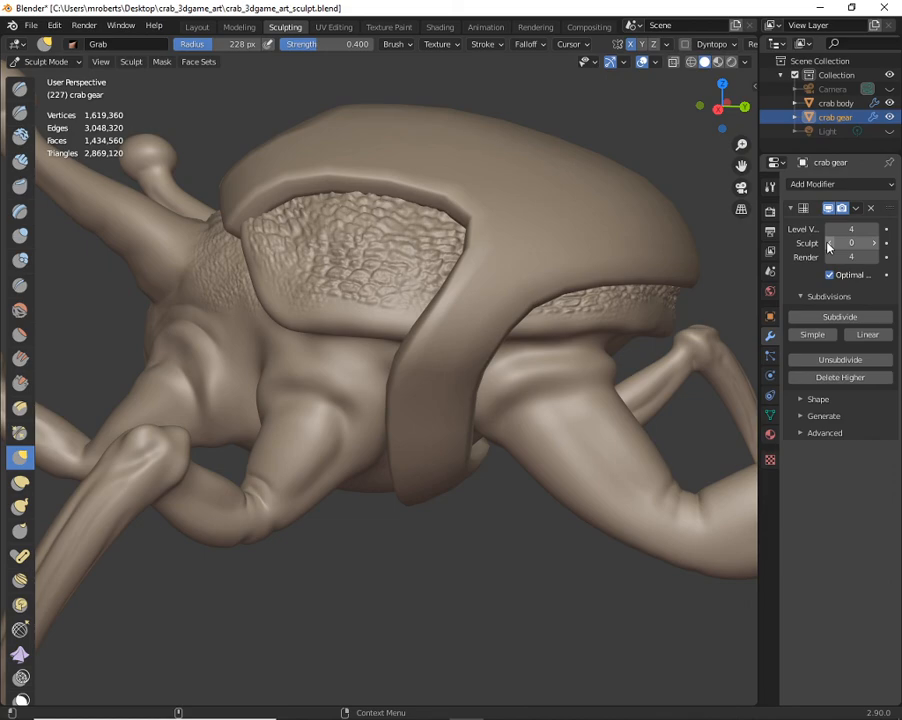
{"action": "mouse_move", "coordinate": [410, 398]}
{"action": "left_mouse_down", "text": "alt"}
{"action": "mouse_move", "coordinate": [481, 286]}
{"action": "mouse_move", "coordinate": [407, 400]}
{"action": "left_mouse_up", "text": "alt"}
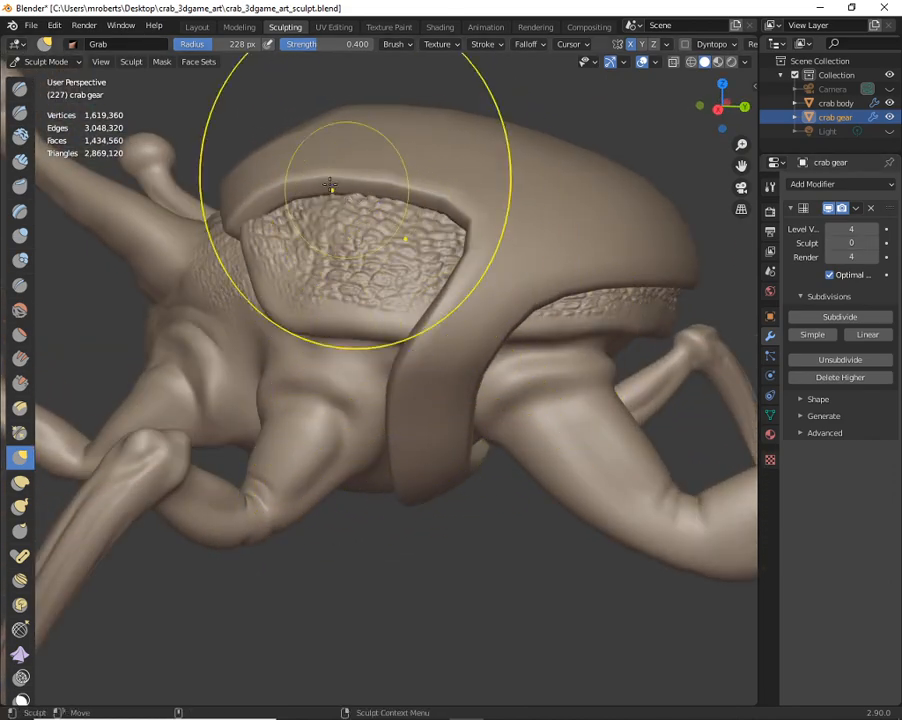
{"action": "middle_click_drag", "start_coordinate": [273, 222], "coordinate": [380, 280]}
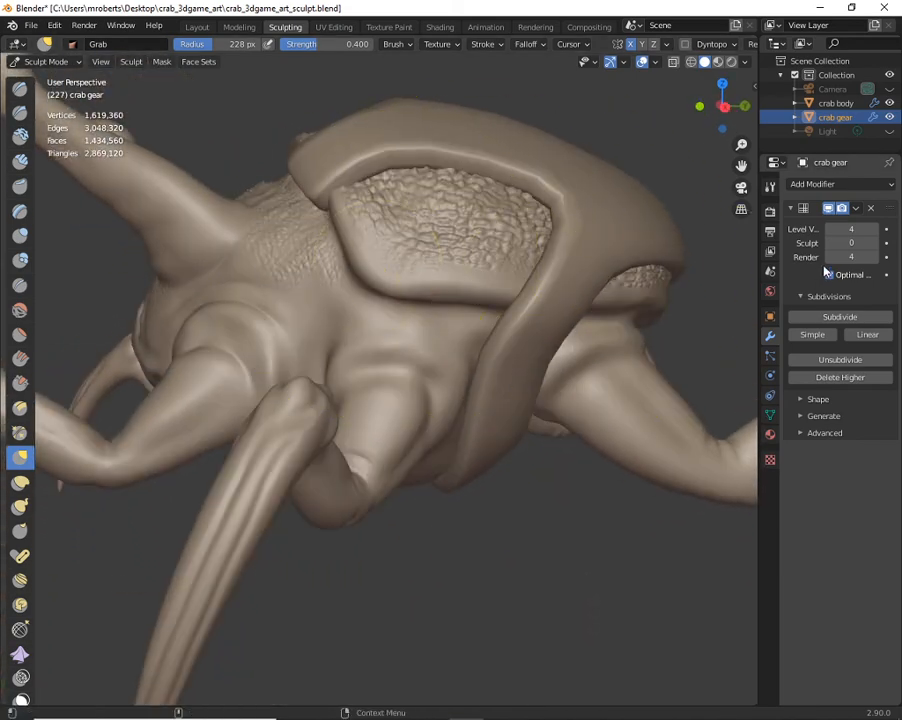
Raise the crab gear's multiresolution sculpt level to 4 and check the detailed straps from several sides
{"action": "left_click", "coordinate": [874, 244]}
{"action": "left_click", "coordinate": [874, 244]}
{"action": "left_click", "coordinate": [873, 244]}
{"action": "left_click", "coordinate": [873, 244]}
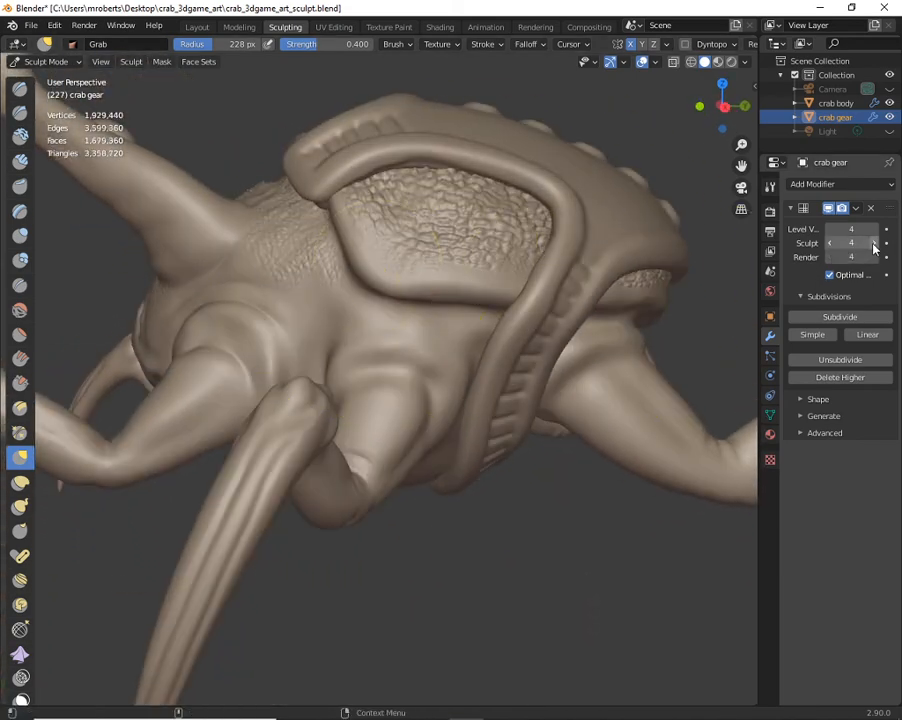
{"action": "left_click_drag", "start_coordinate": [556, 284], "coordinate": [482, 252], "text": "alt"}
{"action": "left_click_drag", "start_coordinate": [441, 468], "coordinate": [443, 467], "text": "alt"}
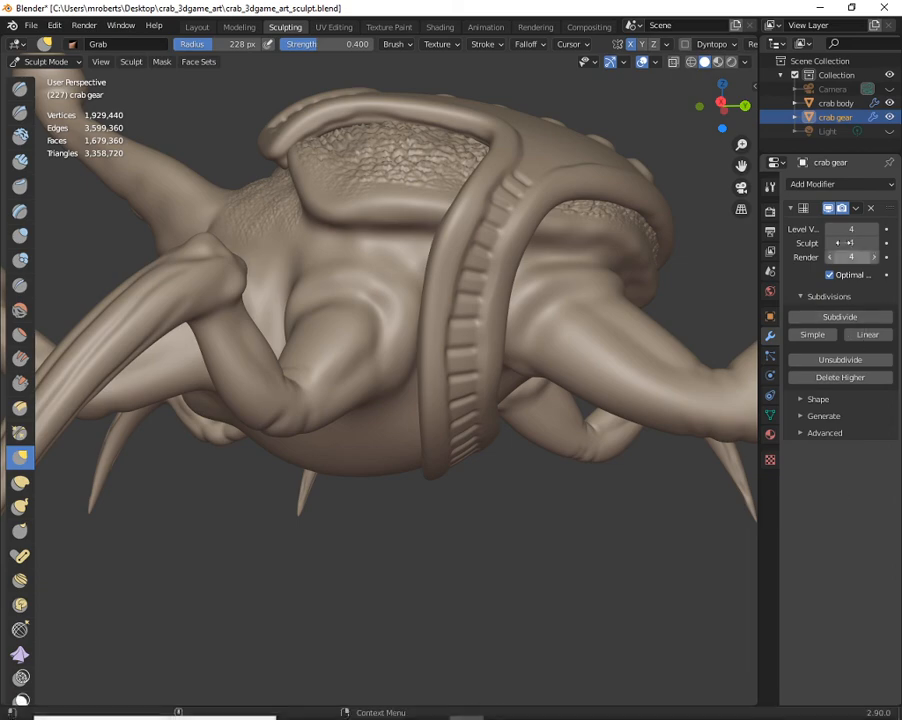
{"action": "middle_click_drag", "start_coordinate": [457, 279], "coordinate": [433, 338]}
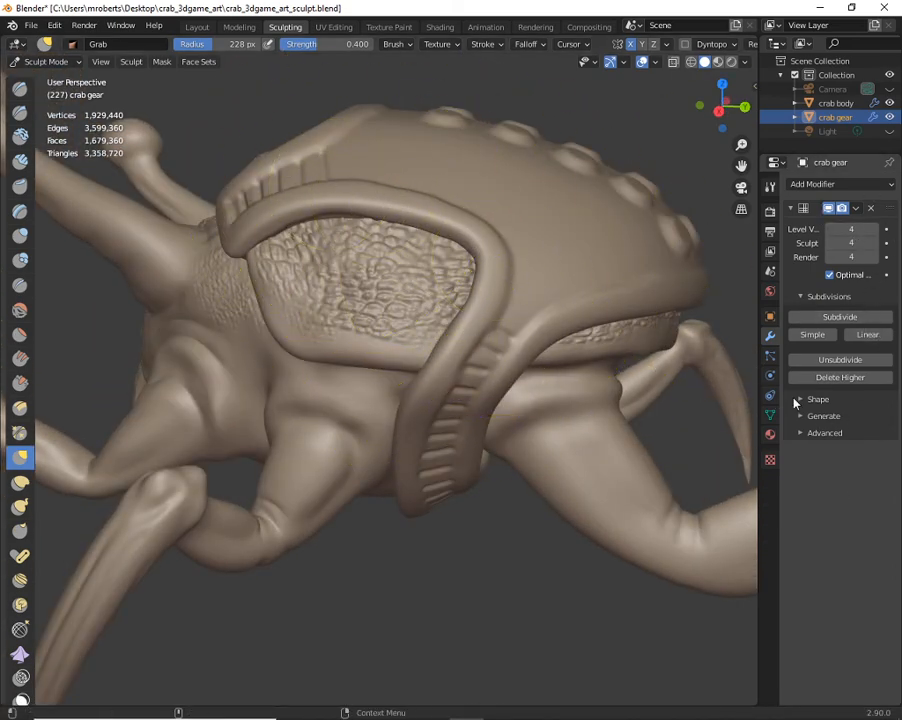
{"action": "mouse_move", "coordinate": [456, 300]}
{"action": "middle_mouse_down"}
{"action": "mouse_move", "coordinate": [468, 298]}
{"action": "mouse_move", "coordinate": [440, 310]}
{"action": "mouse_move", "coordinate": [455, 313]}
{"action": "middle_mouse_up"}
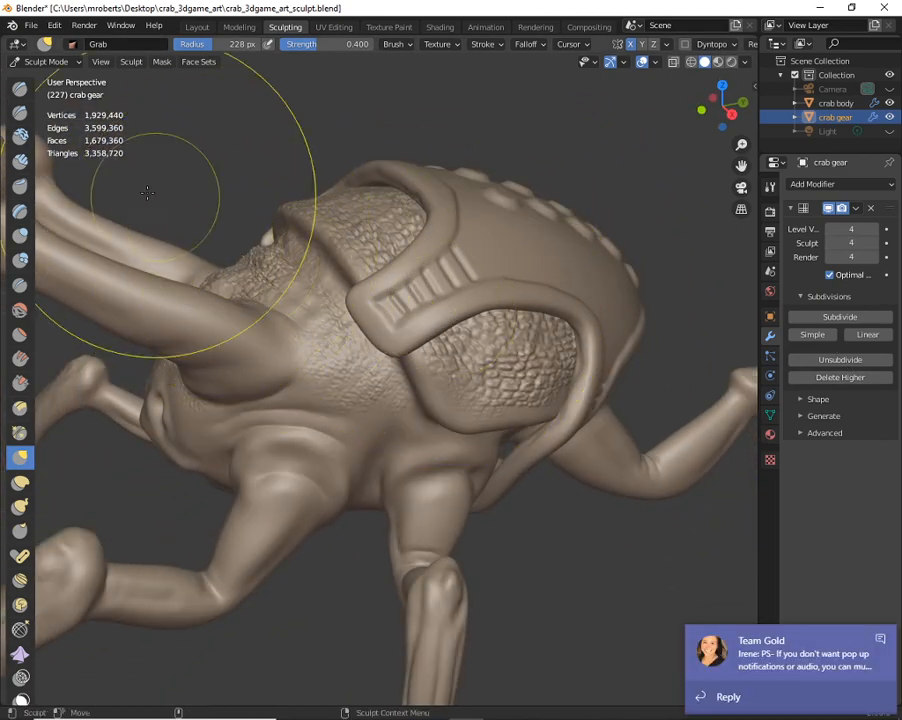
Switch to the Draw brush and save the crab sculpt file with the whole crab in view
{"action": "left_click", "coordinate": [20, 88]}
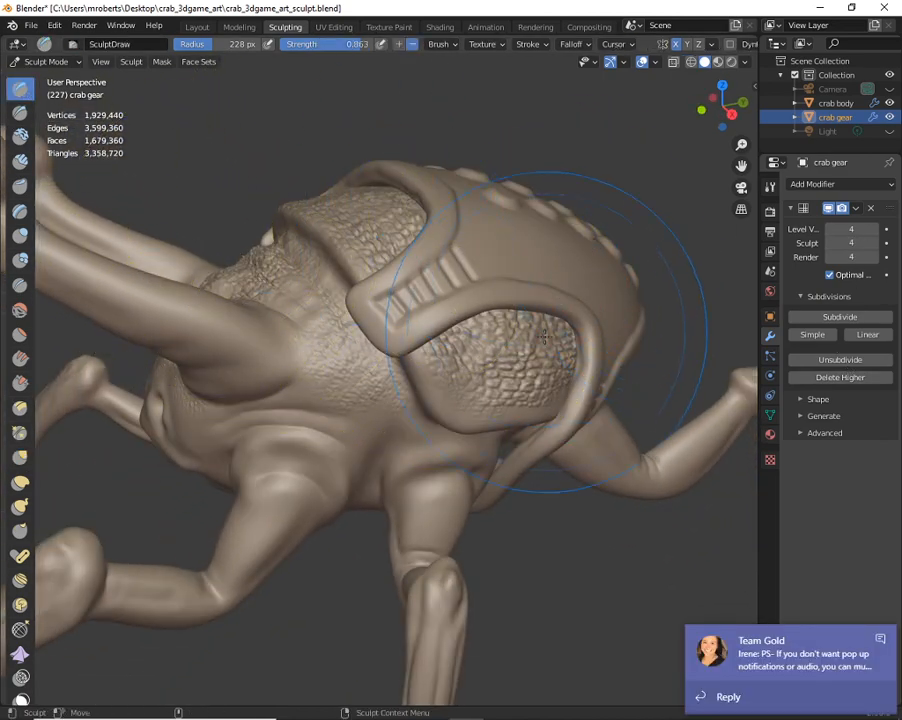
{"action": "scroll", "coordinate": [642, 364], "scroll_direction": "down", "scroll_amount": 3}
{"action": "mouse_move", "coordinate": [642, 364]}
{"action": "middle_mouse_down"}
{"action": "mouse_move", "coordinate": [516, 324]}
{"action": "mouse_move", "coordinate": [494, 339]}
{"action": "middle_mouse_up"}
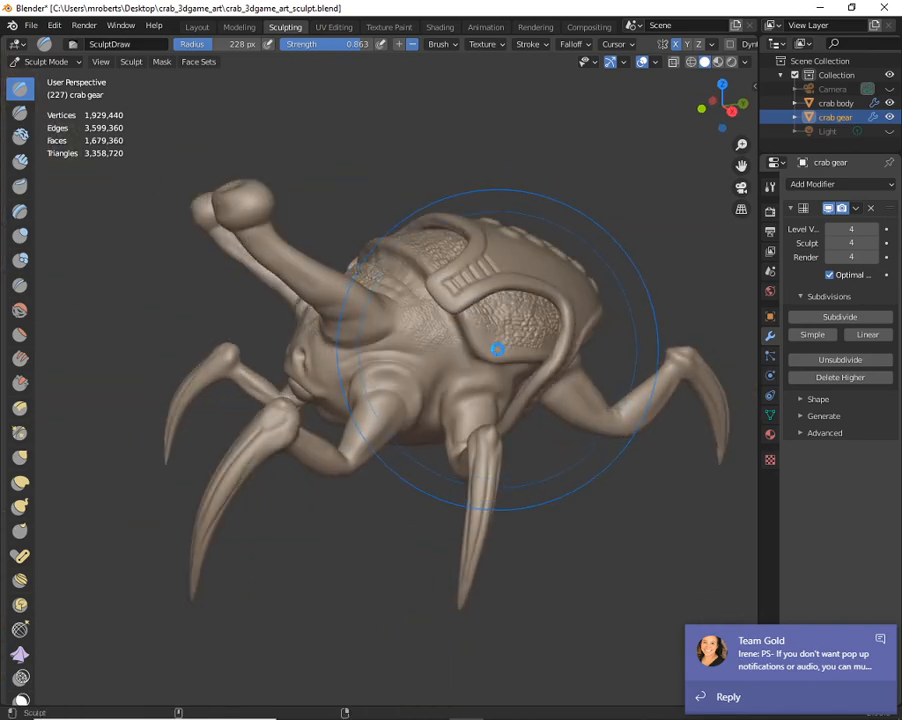
{"action": "key", "text": "ctrl+s"}
{"action": "middle_click_drag", "start_coordinate": [513, 381], "coordinate": [401, 177]}
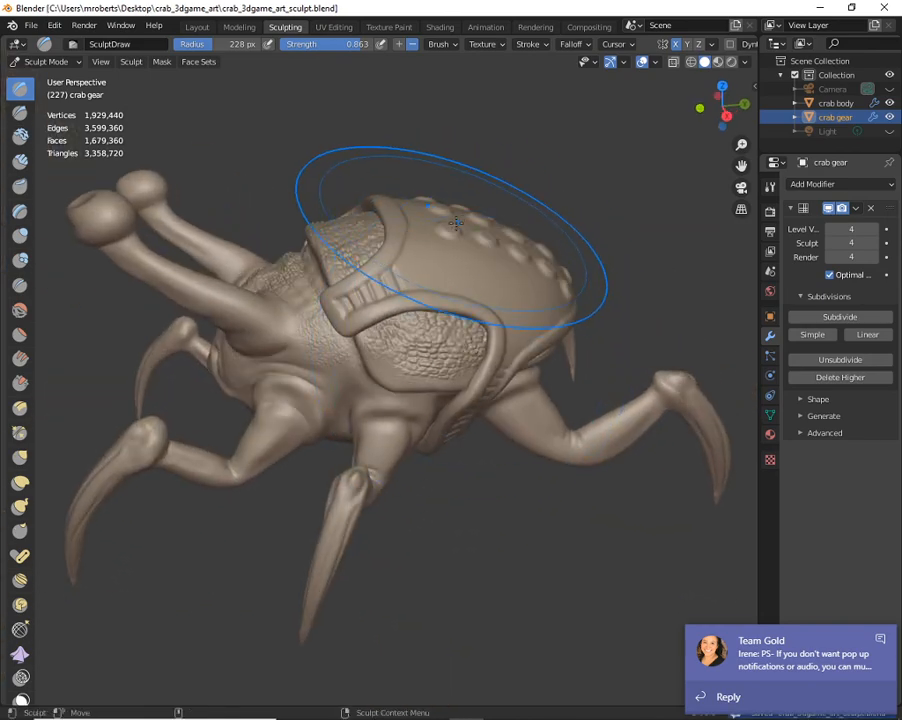
{"action": "left_click_drag", "start_coordinate": [500, 280], "coordinate": [492, 285]}
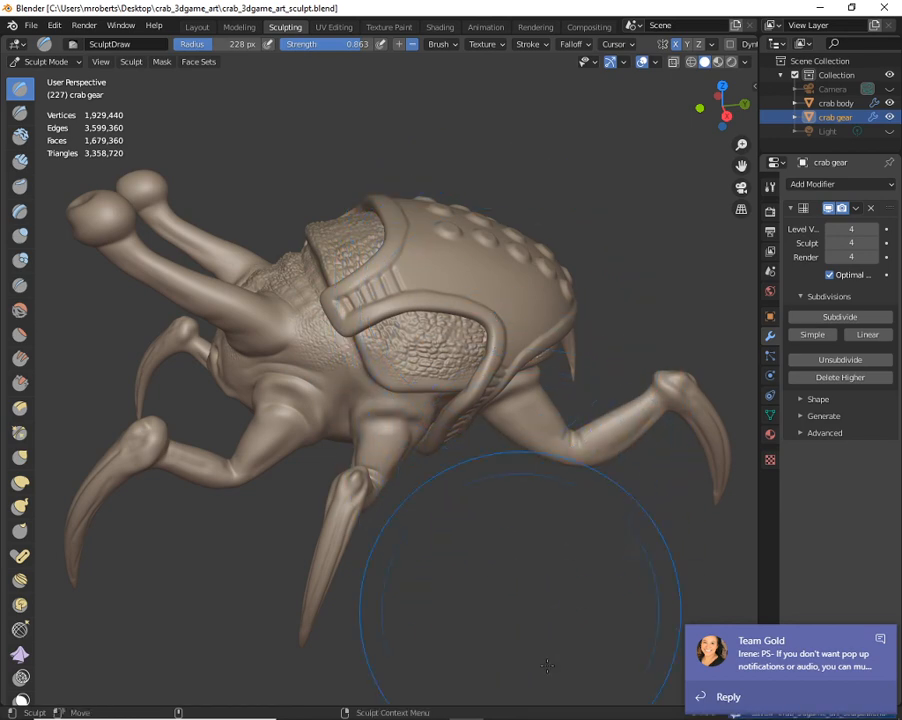
{"action": "left_click", "coordinate": [501, 706]}
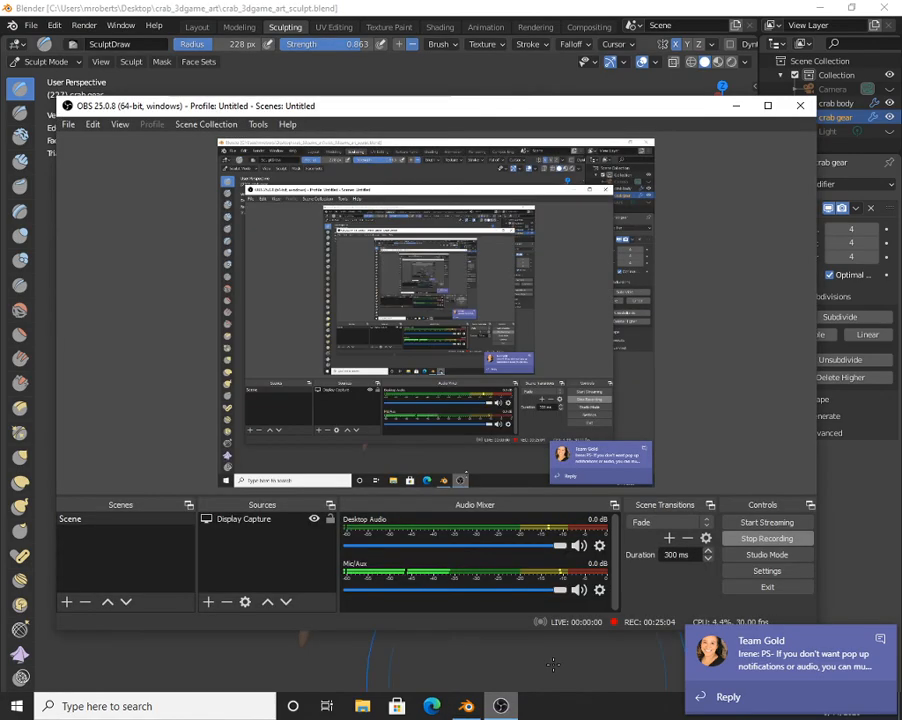